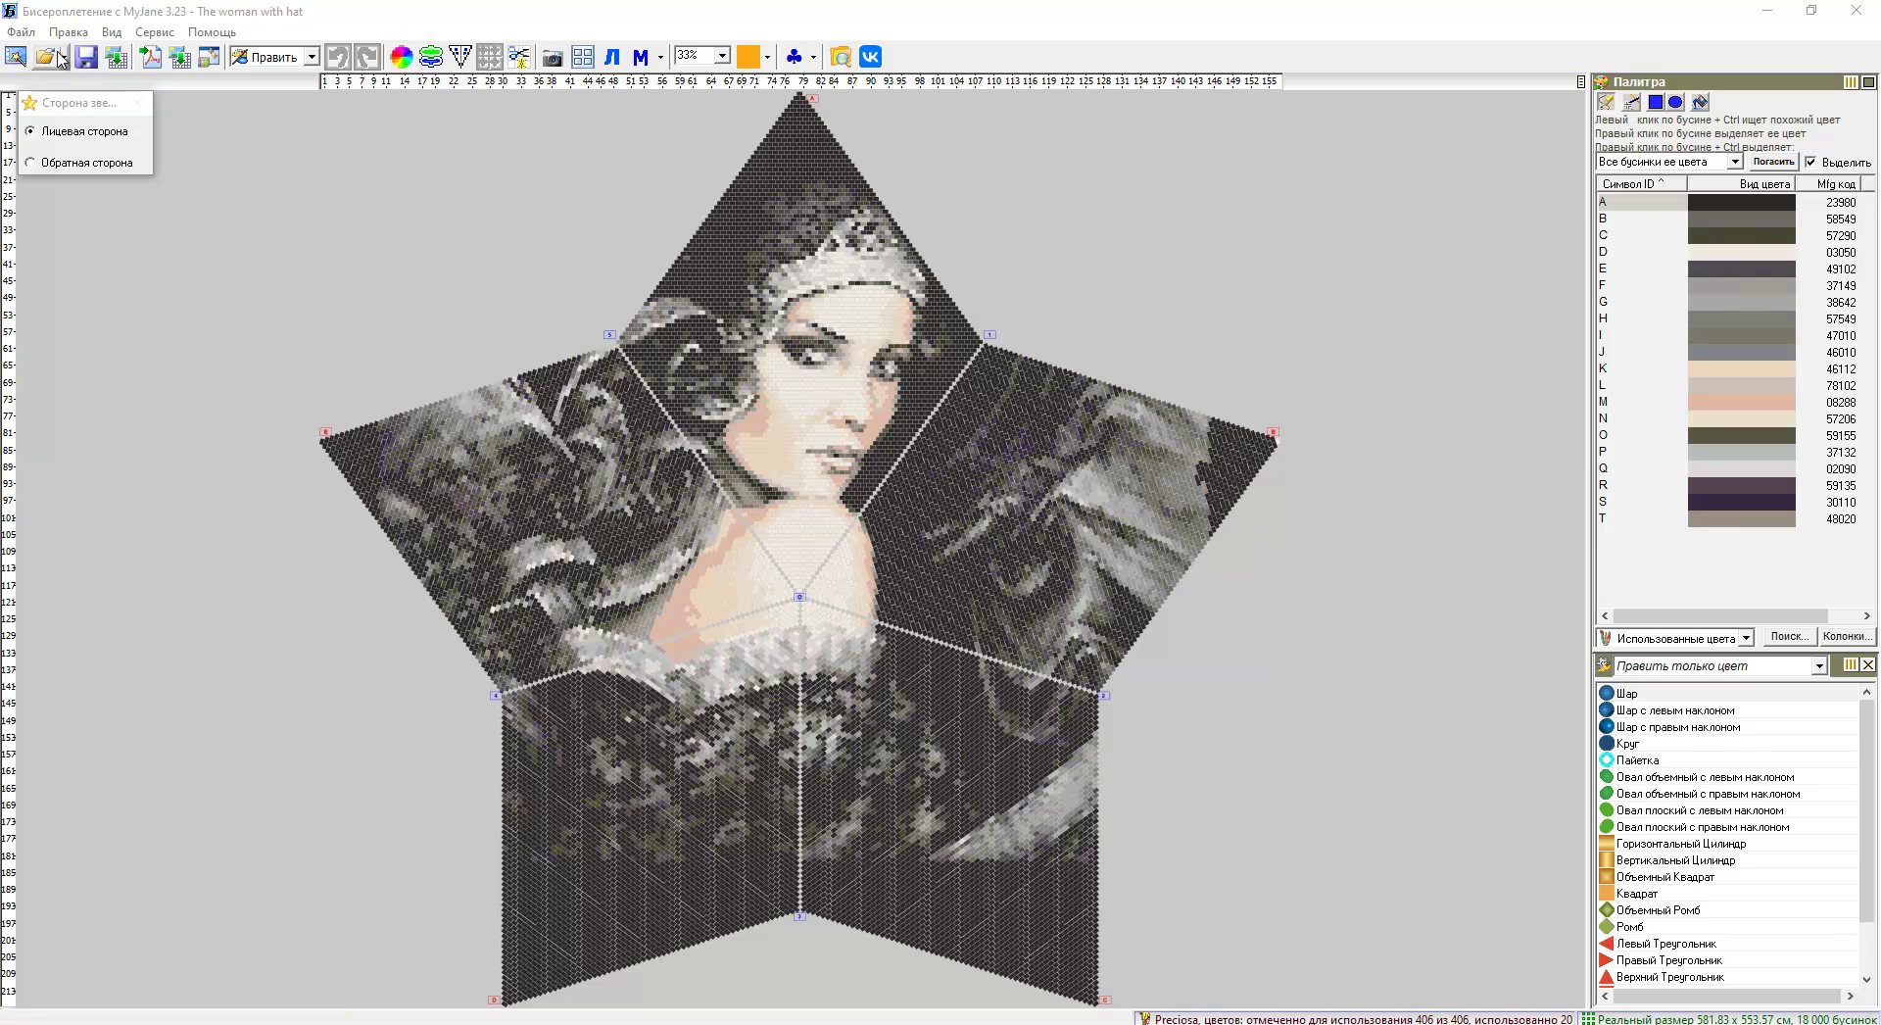
Start a new geometric-format beadwork design using the Preciosa palette.
left_click(20, 31)
left_click(84, 59)
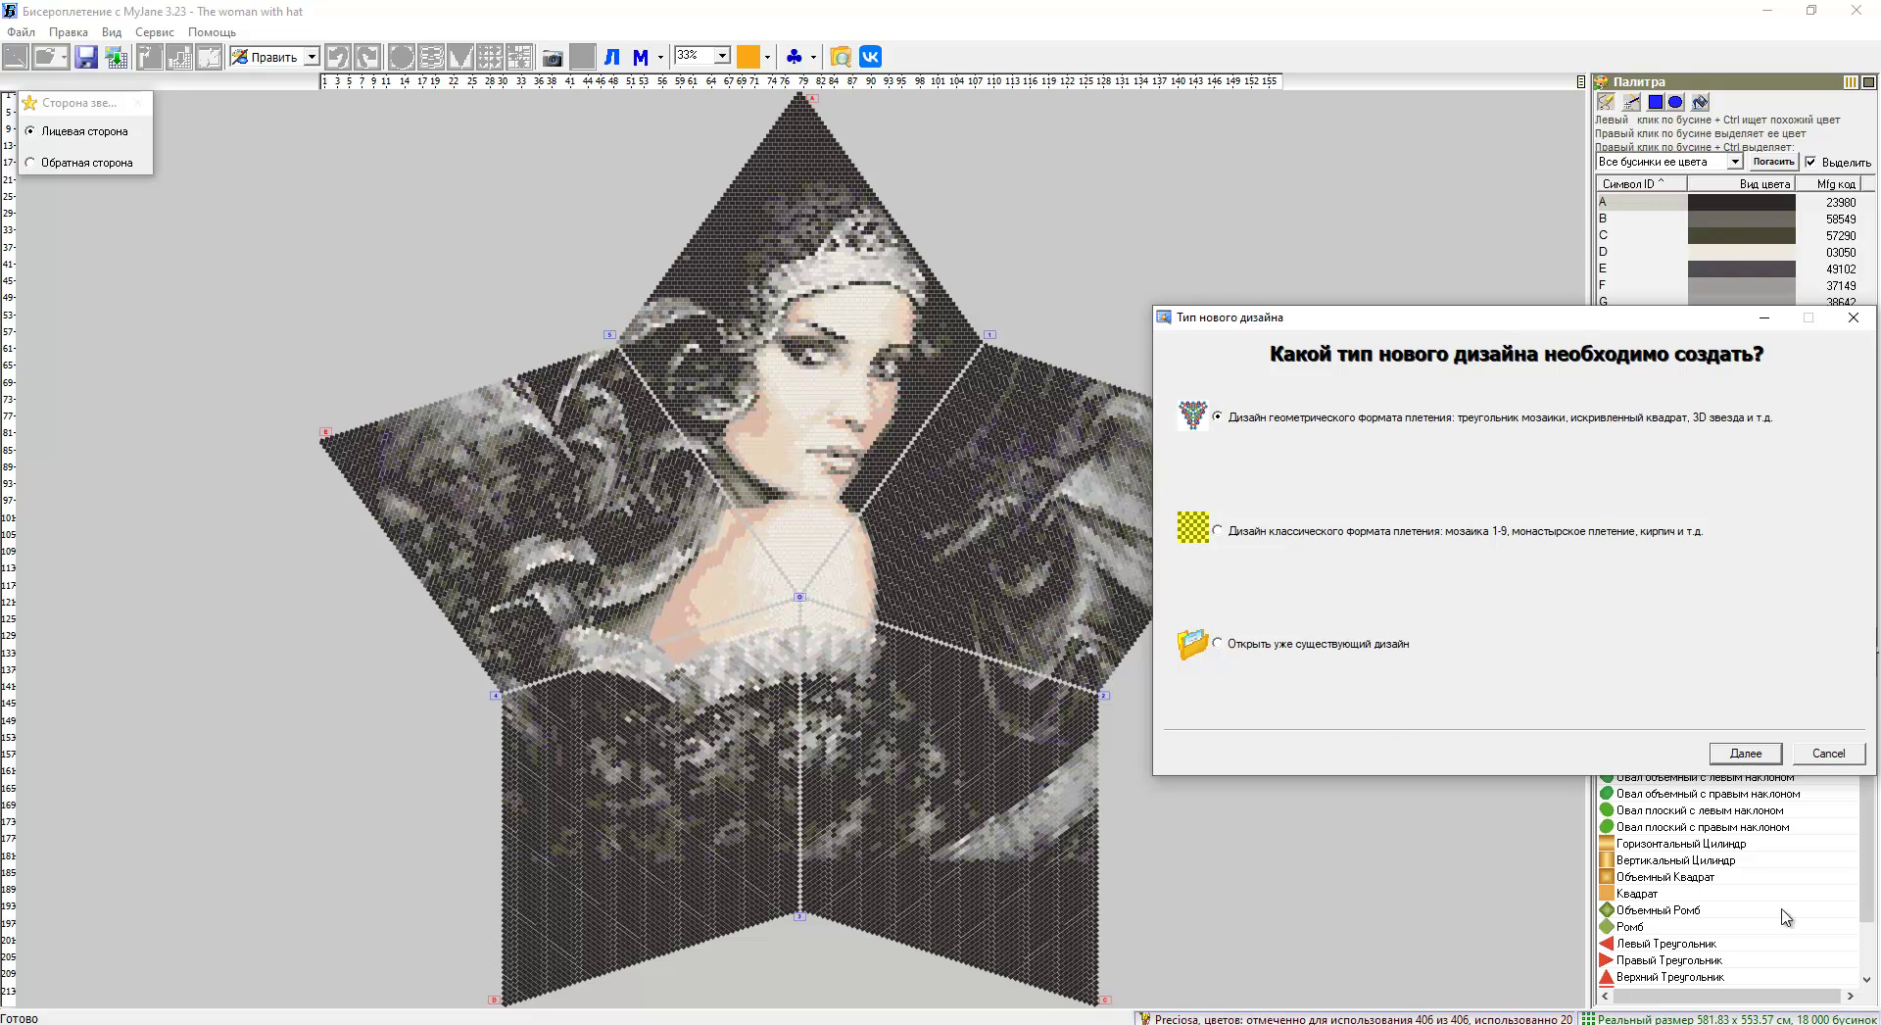
left_click(1737, 755)
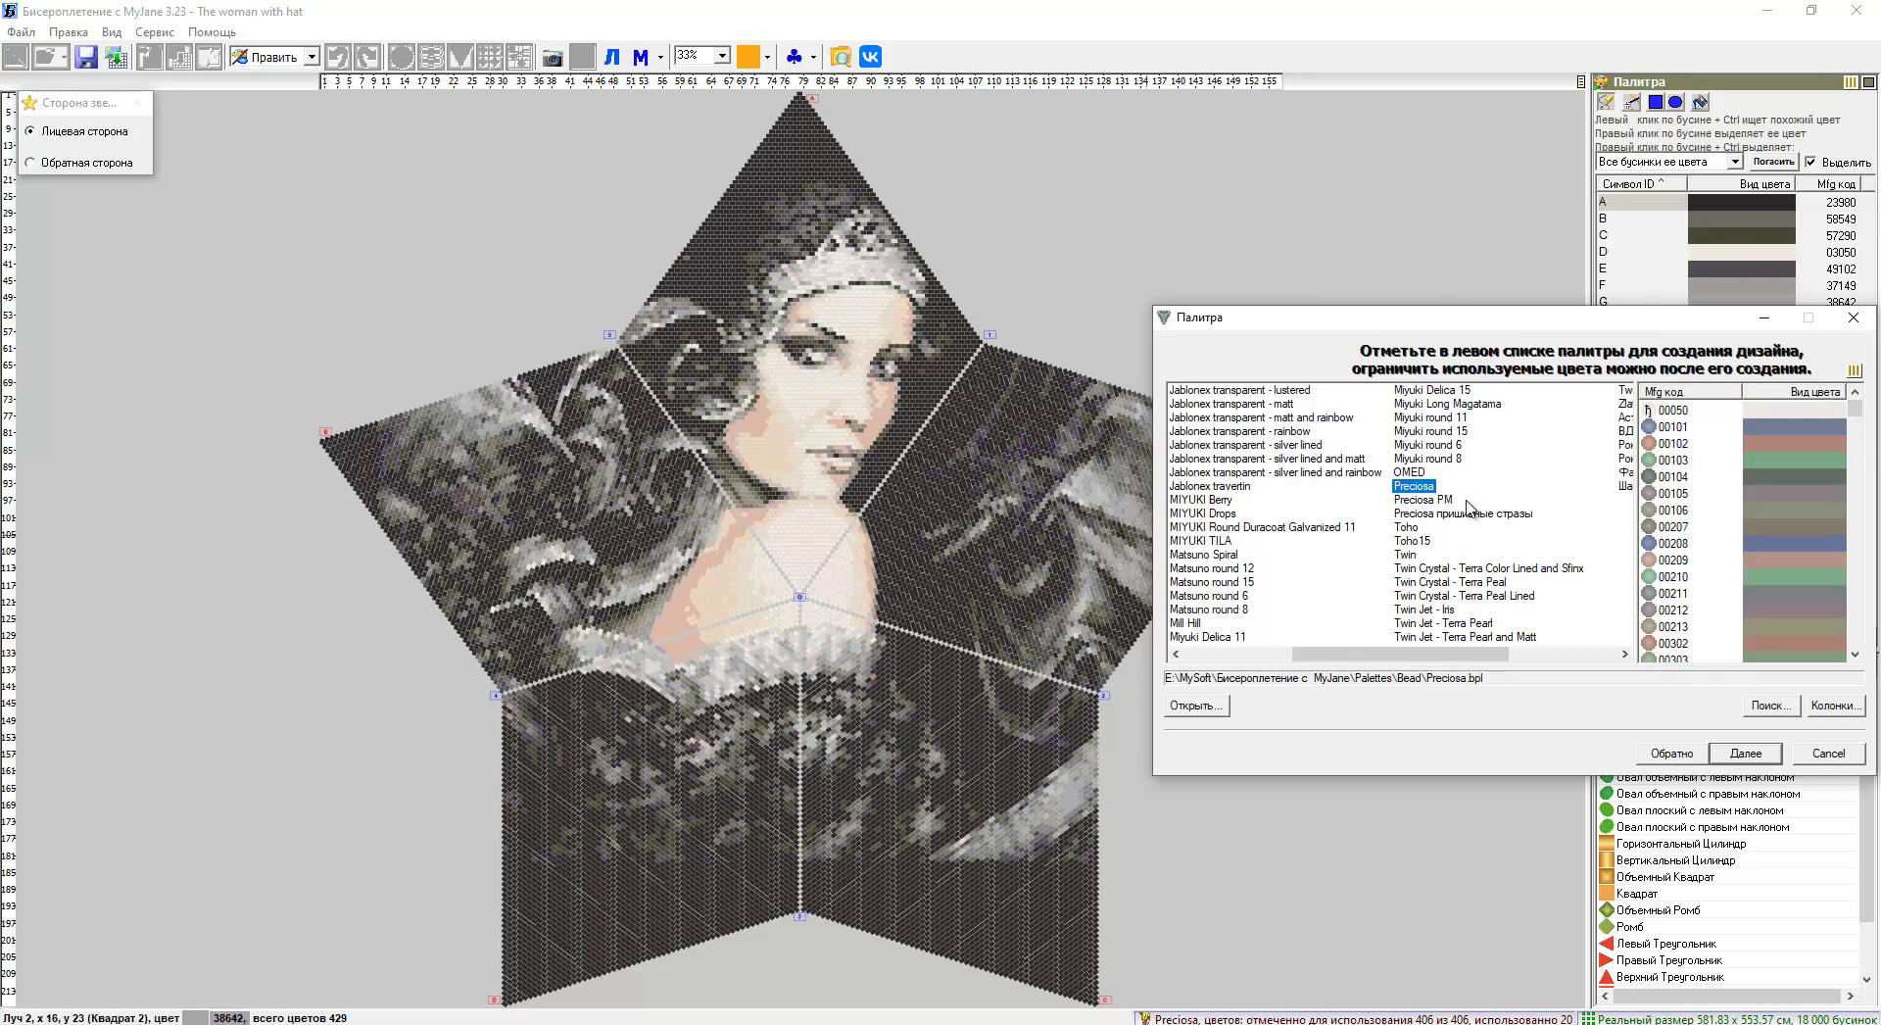
left_click(1739, 752)
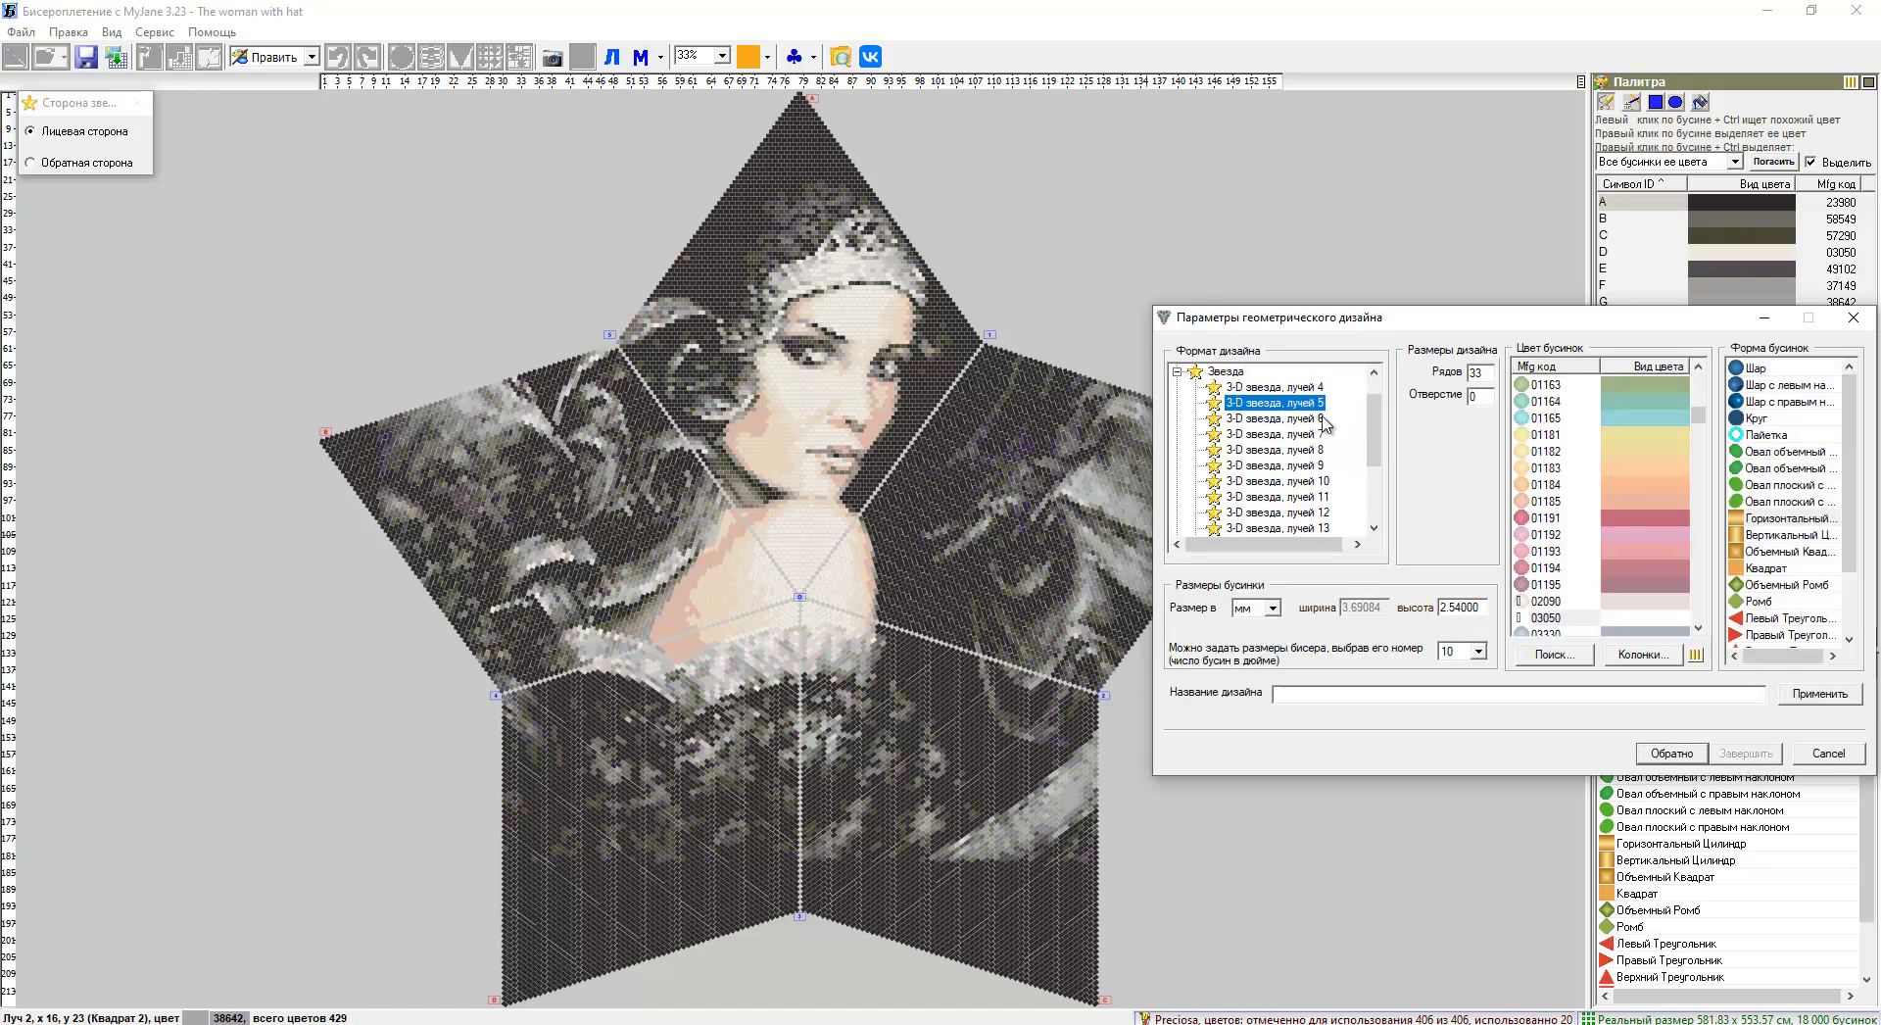
Generate a five-ray 3D star named 20 with 12 rows, bead colour 03050 and the horizontal cylinder bead shape.
double_click(1487, 373)
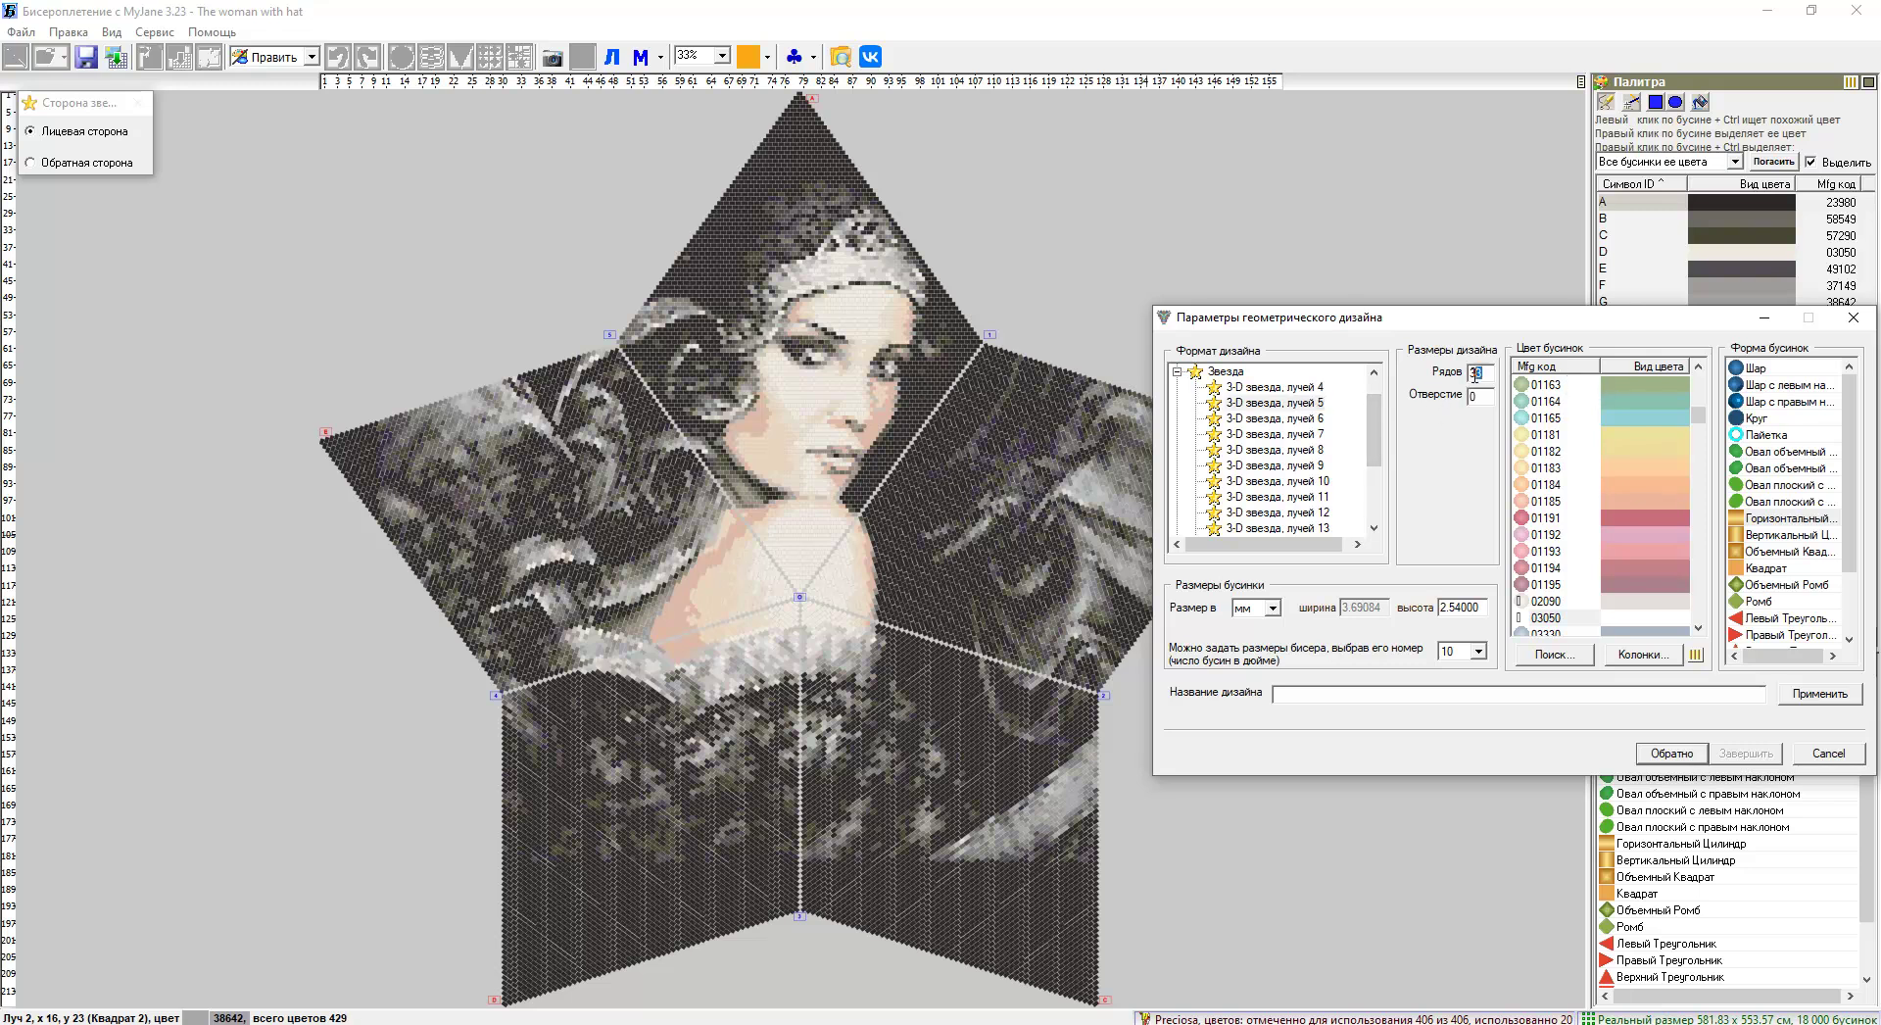
type("20")
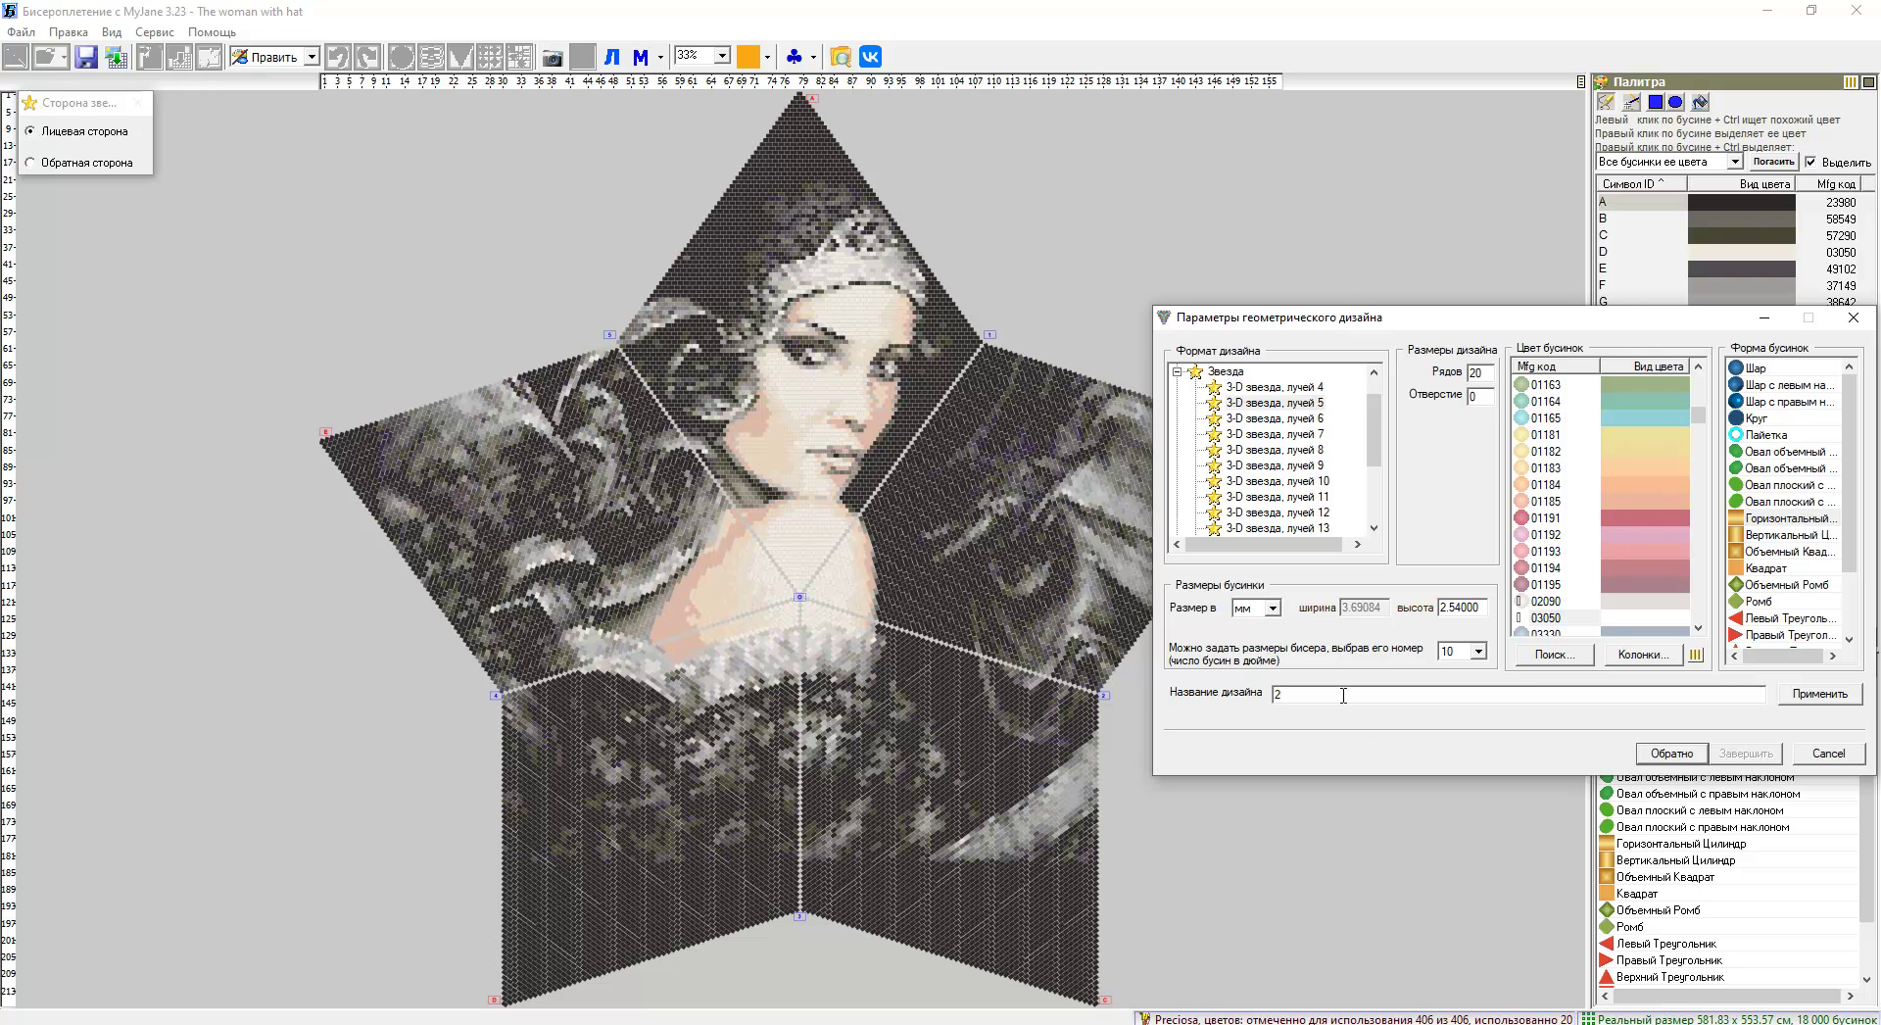
left_click(1633, 619)
left_click(1785, 518)
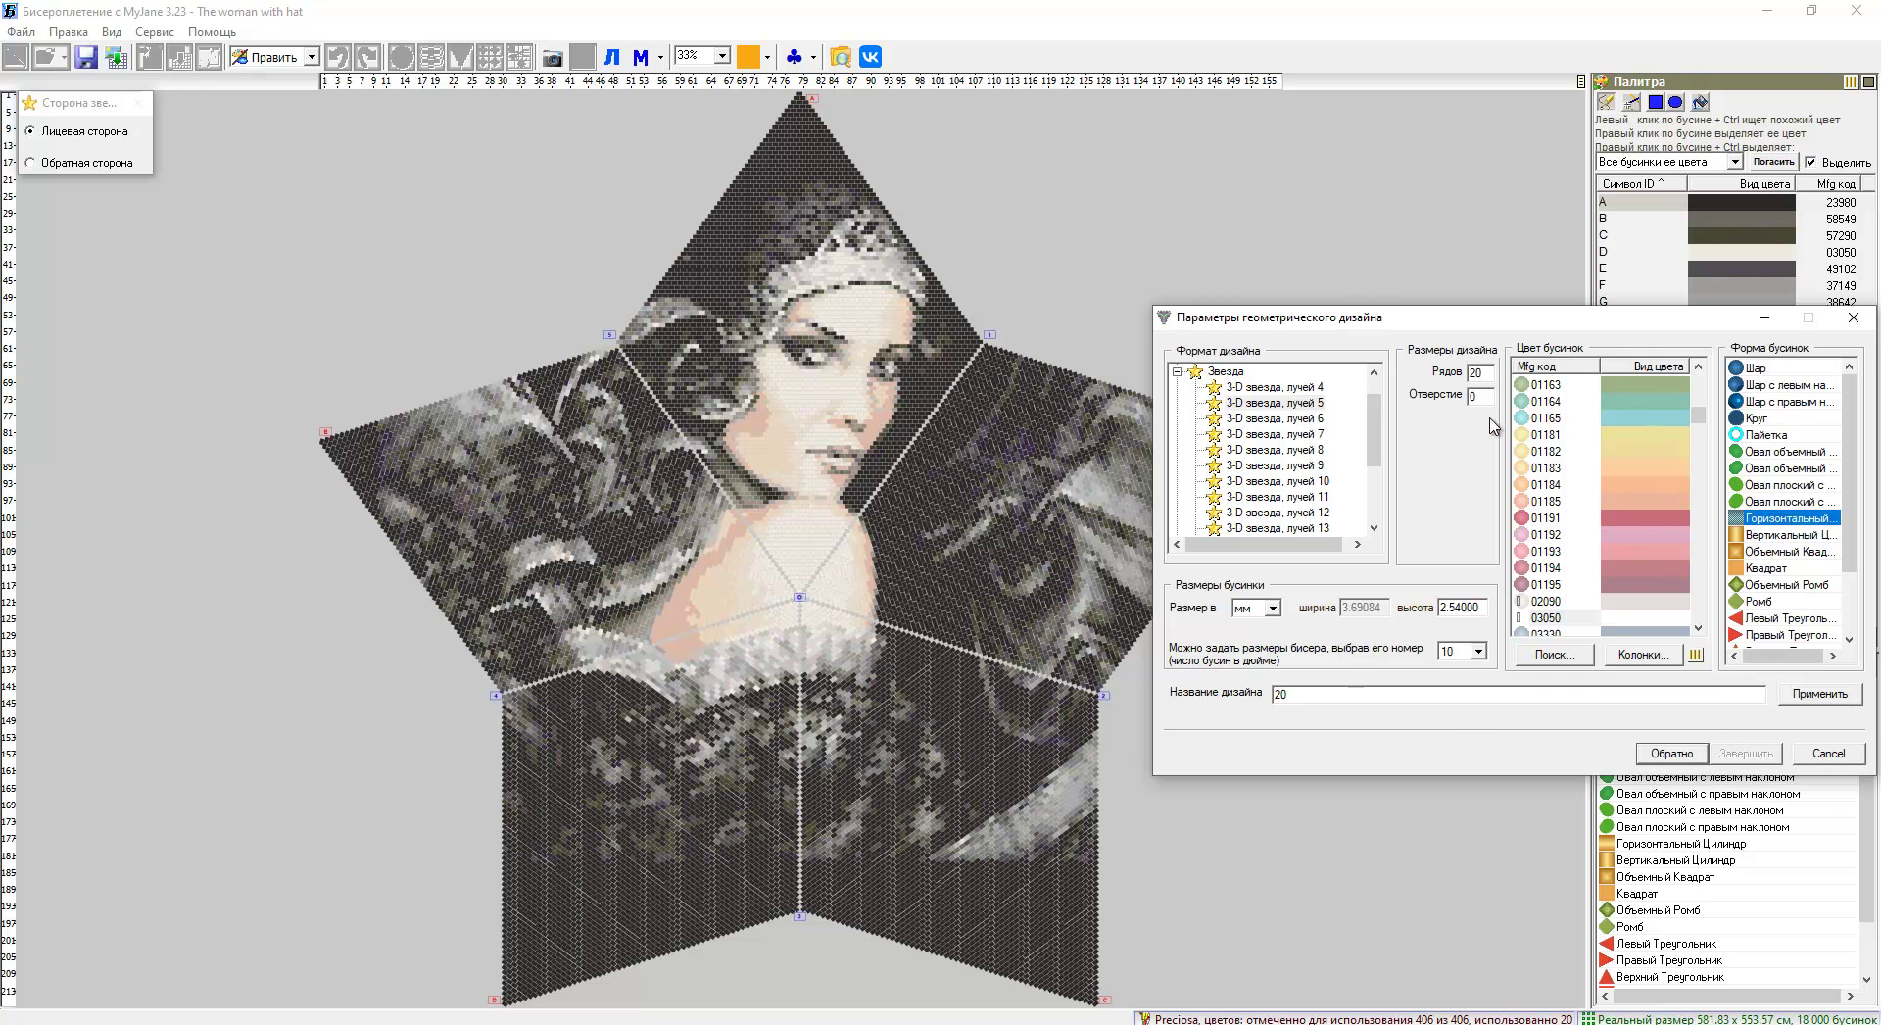
double_click(1488, 374)
type("12")
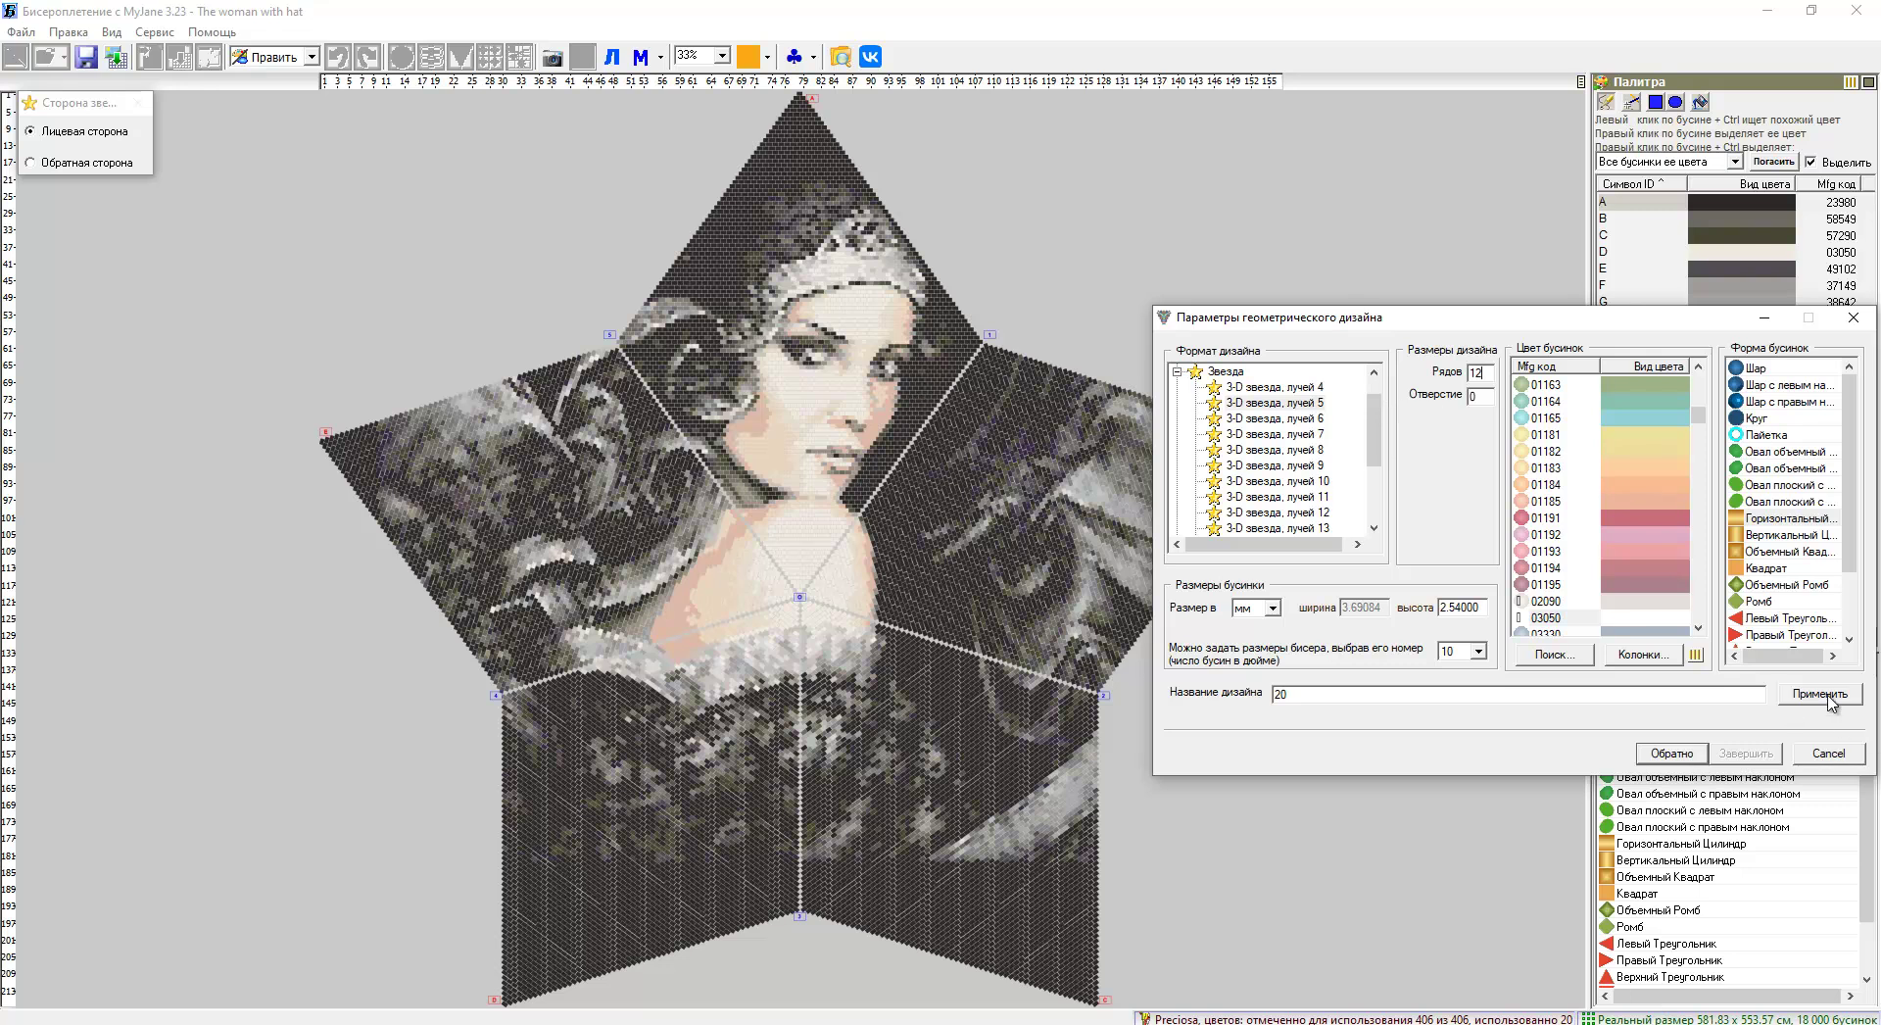
left_click(1820, 693)
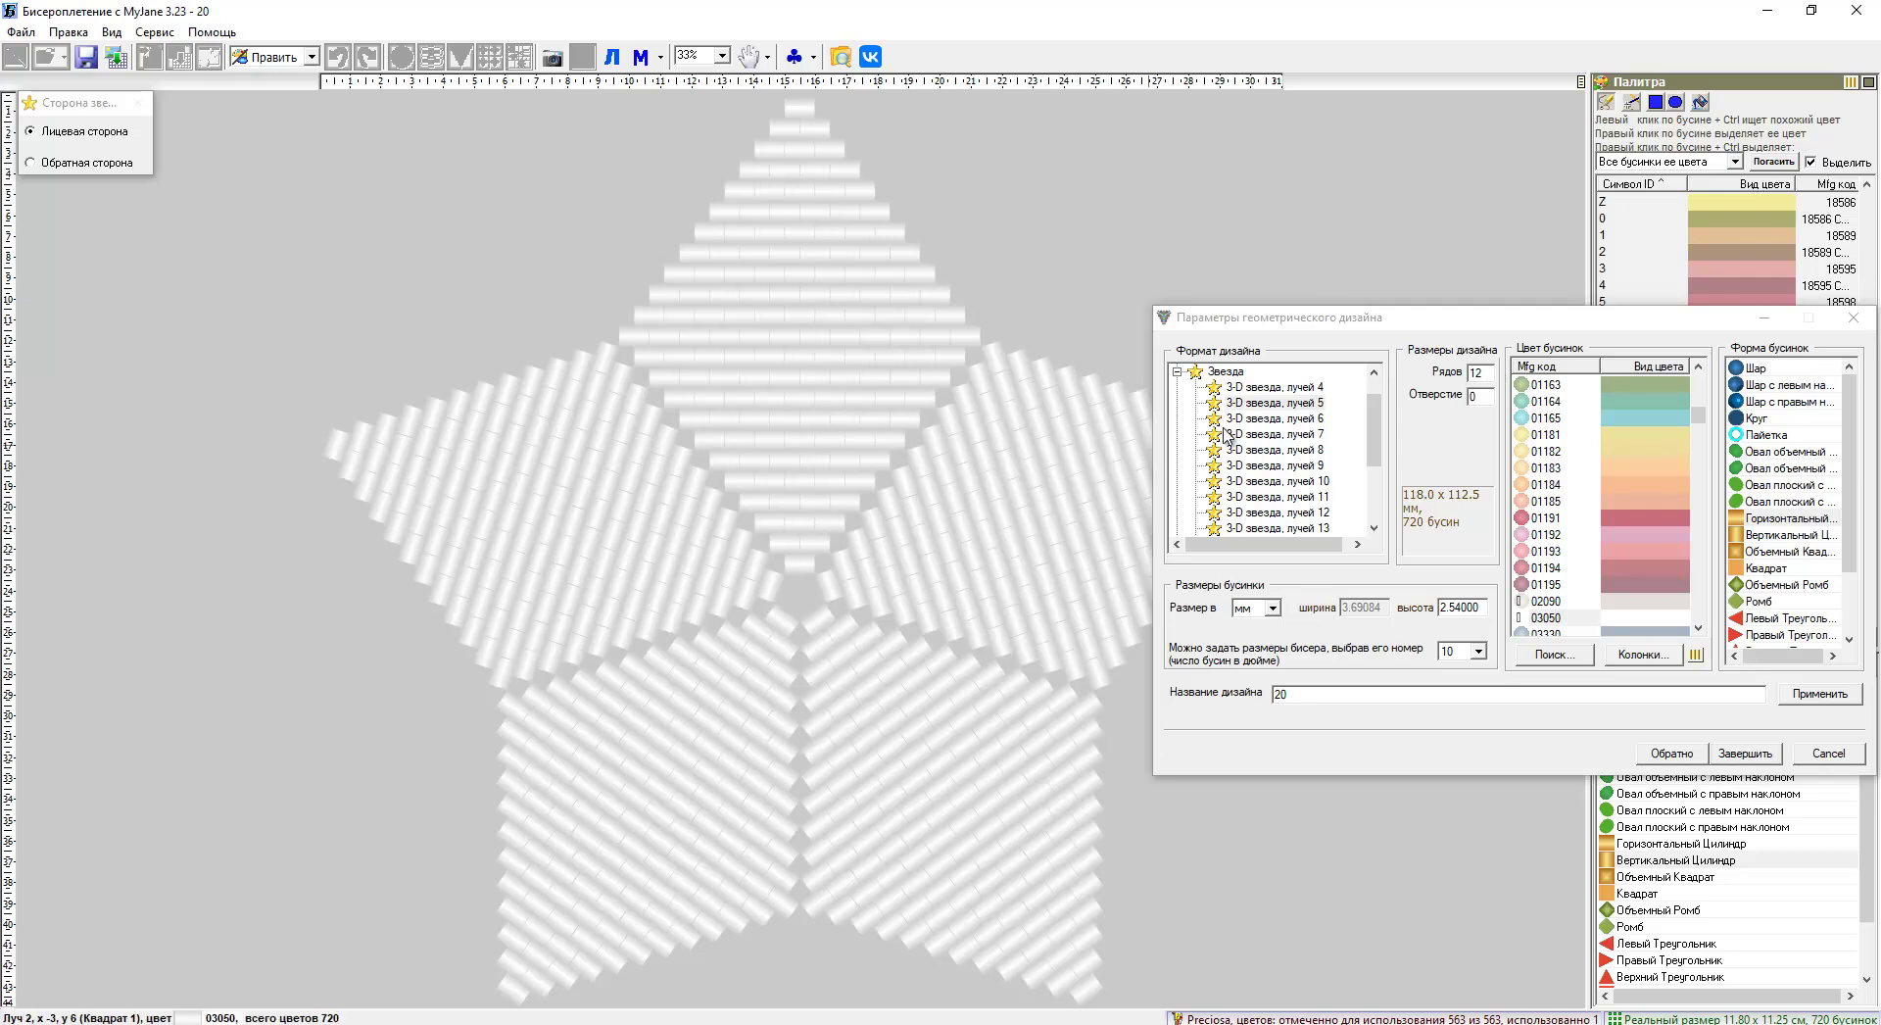
Preview the 3D star with 6, 7 and 16 rays.
left_click(1276, 419)
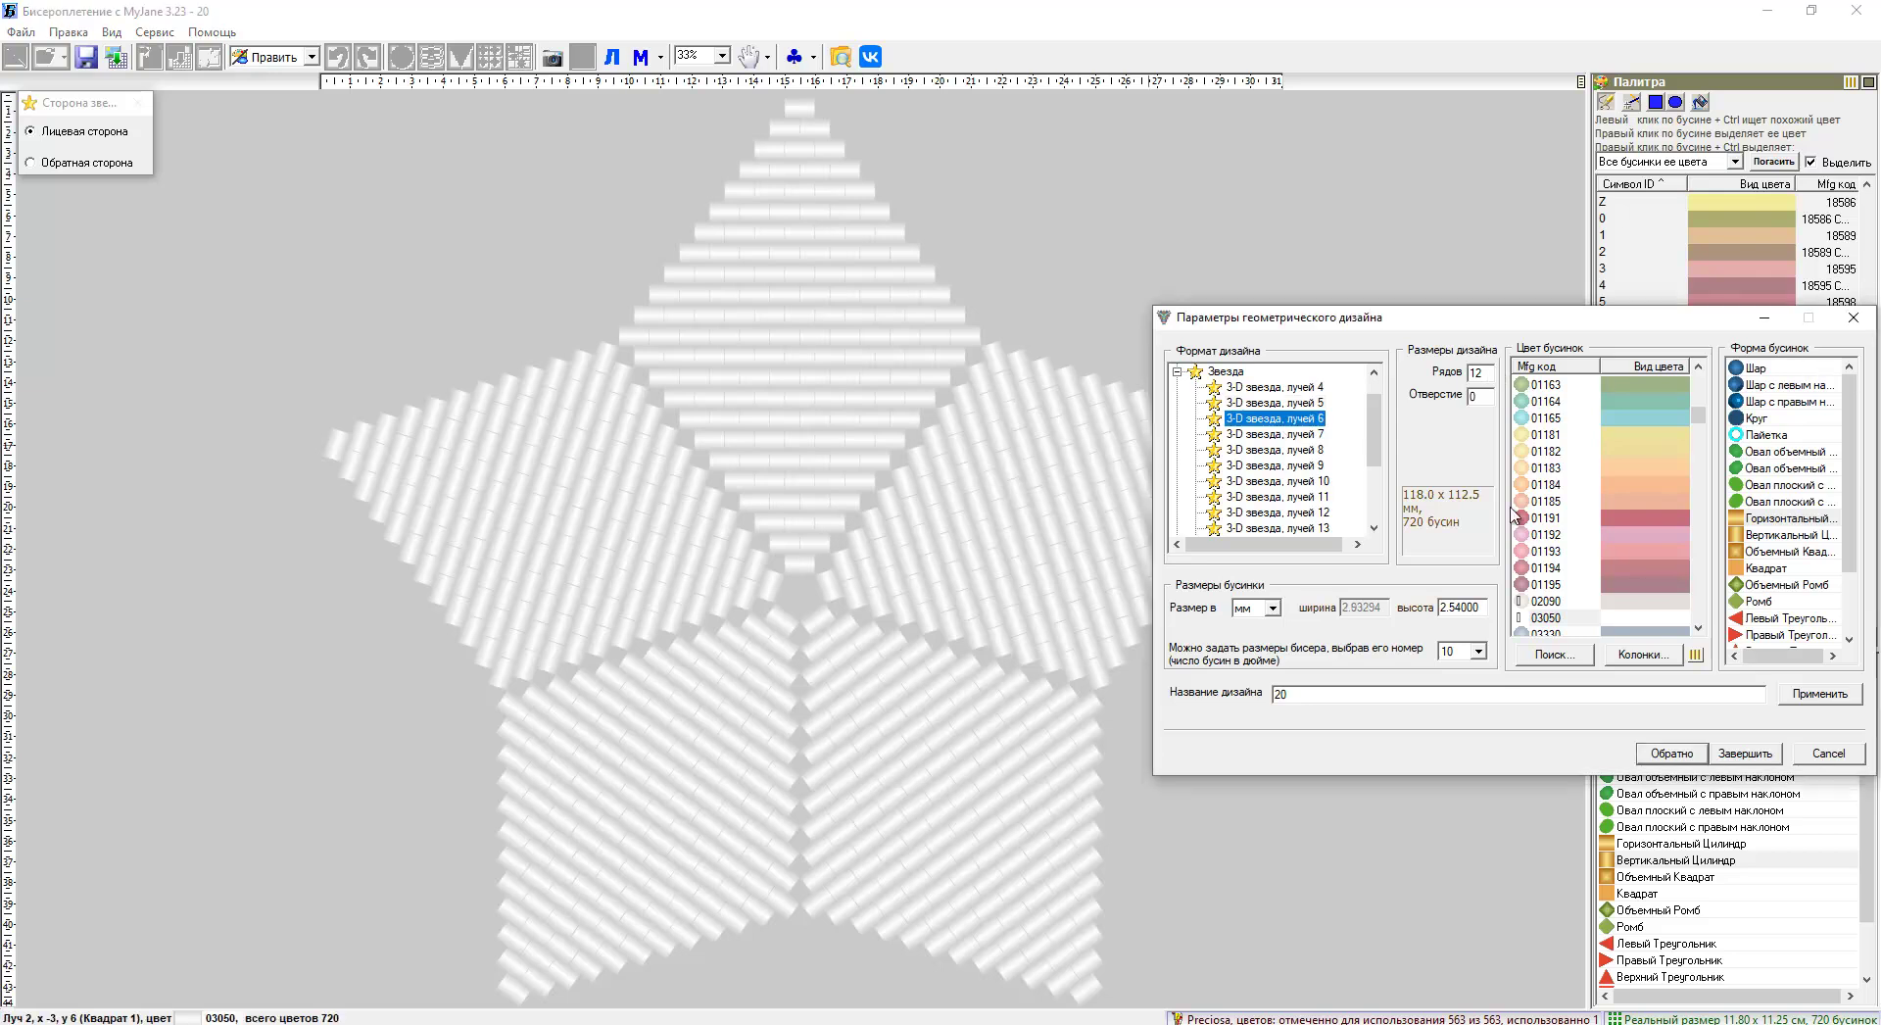
left_click(1808, 693)
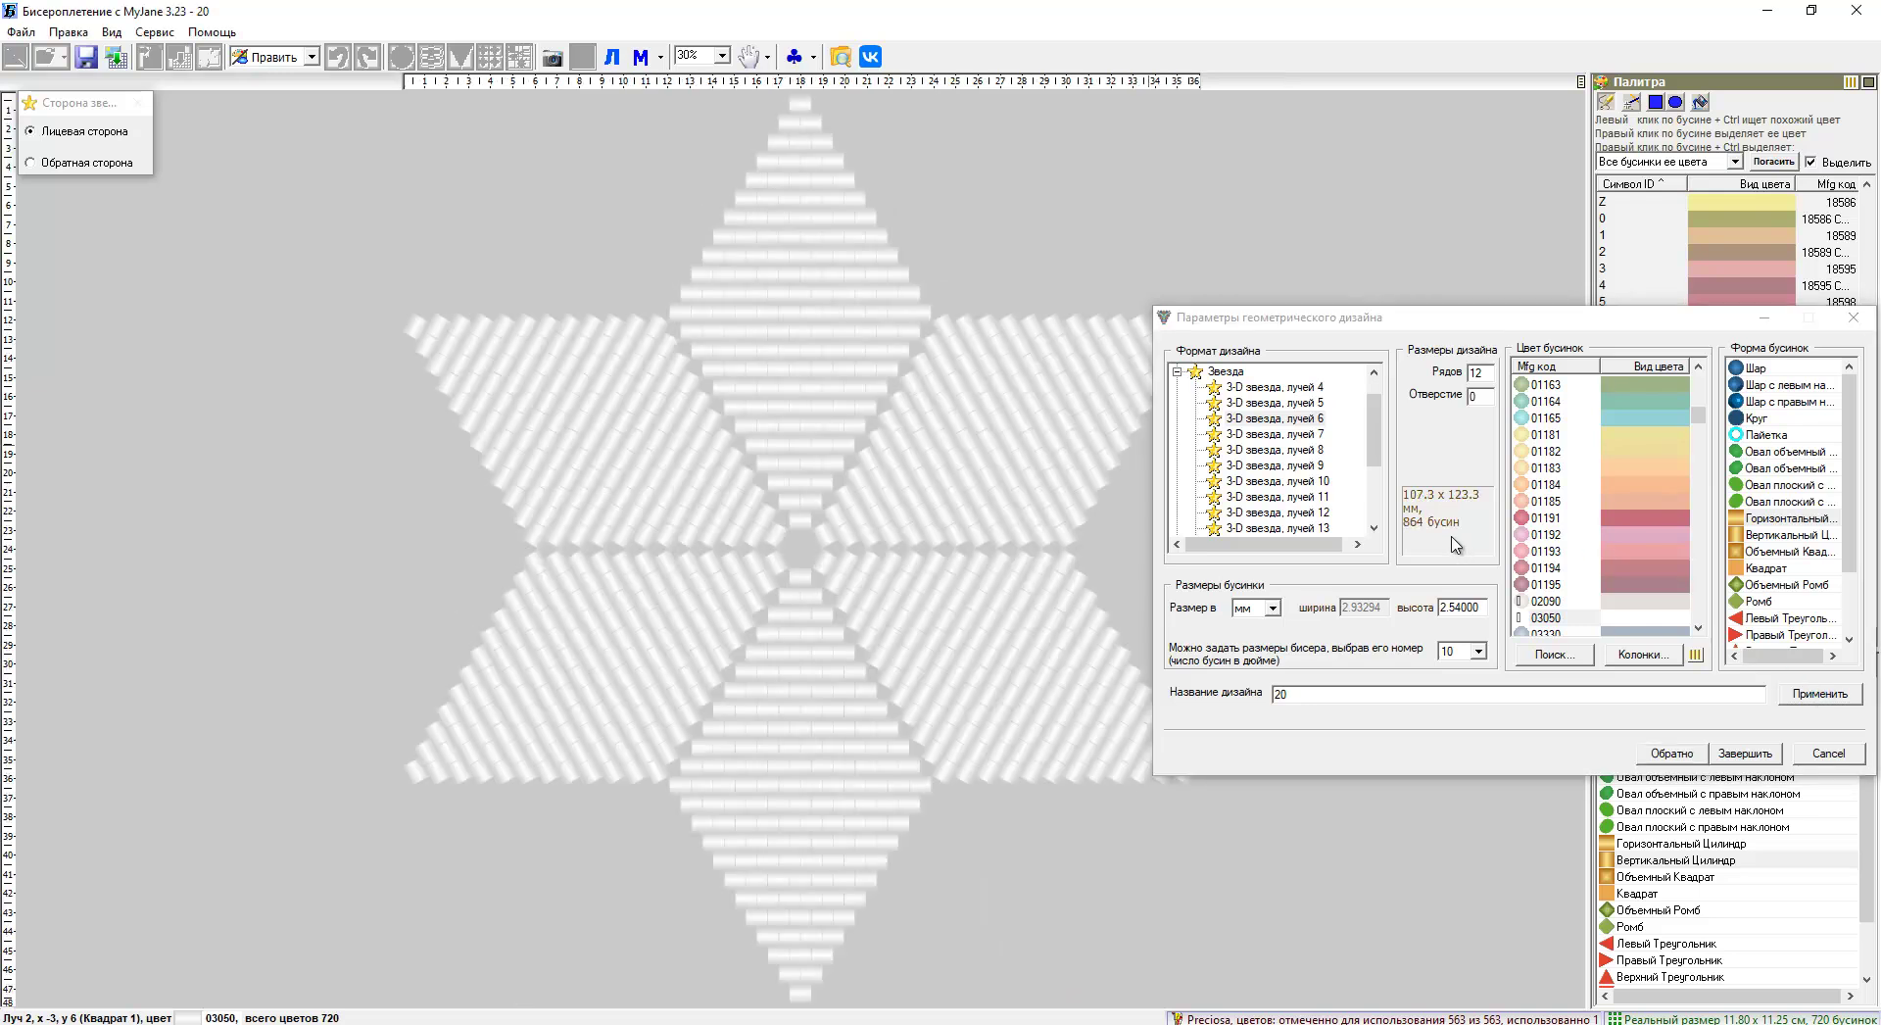
left_click(1289, 434)
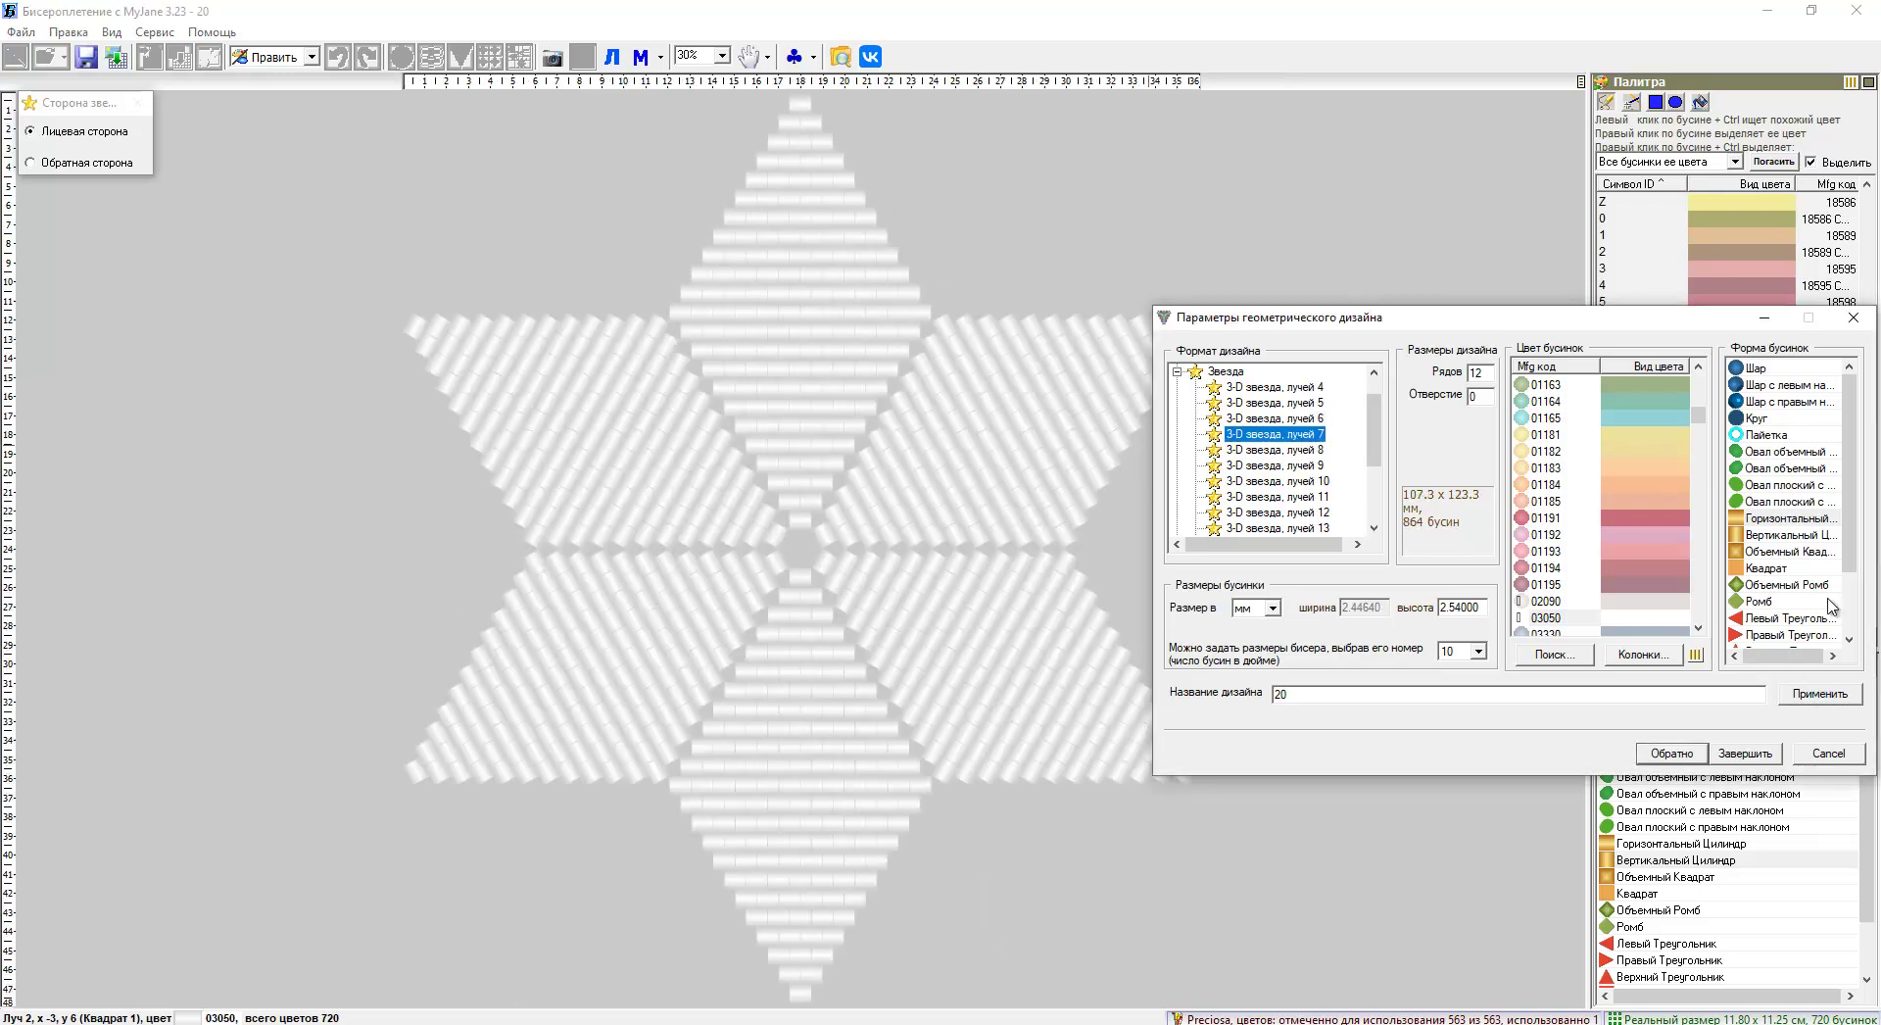
left_click(1822, 690)
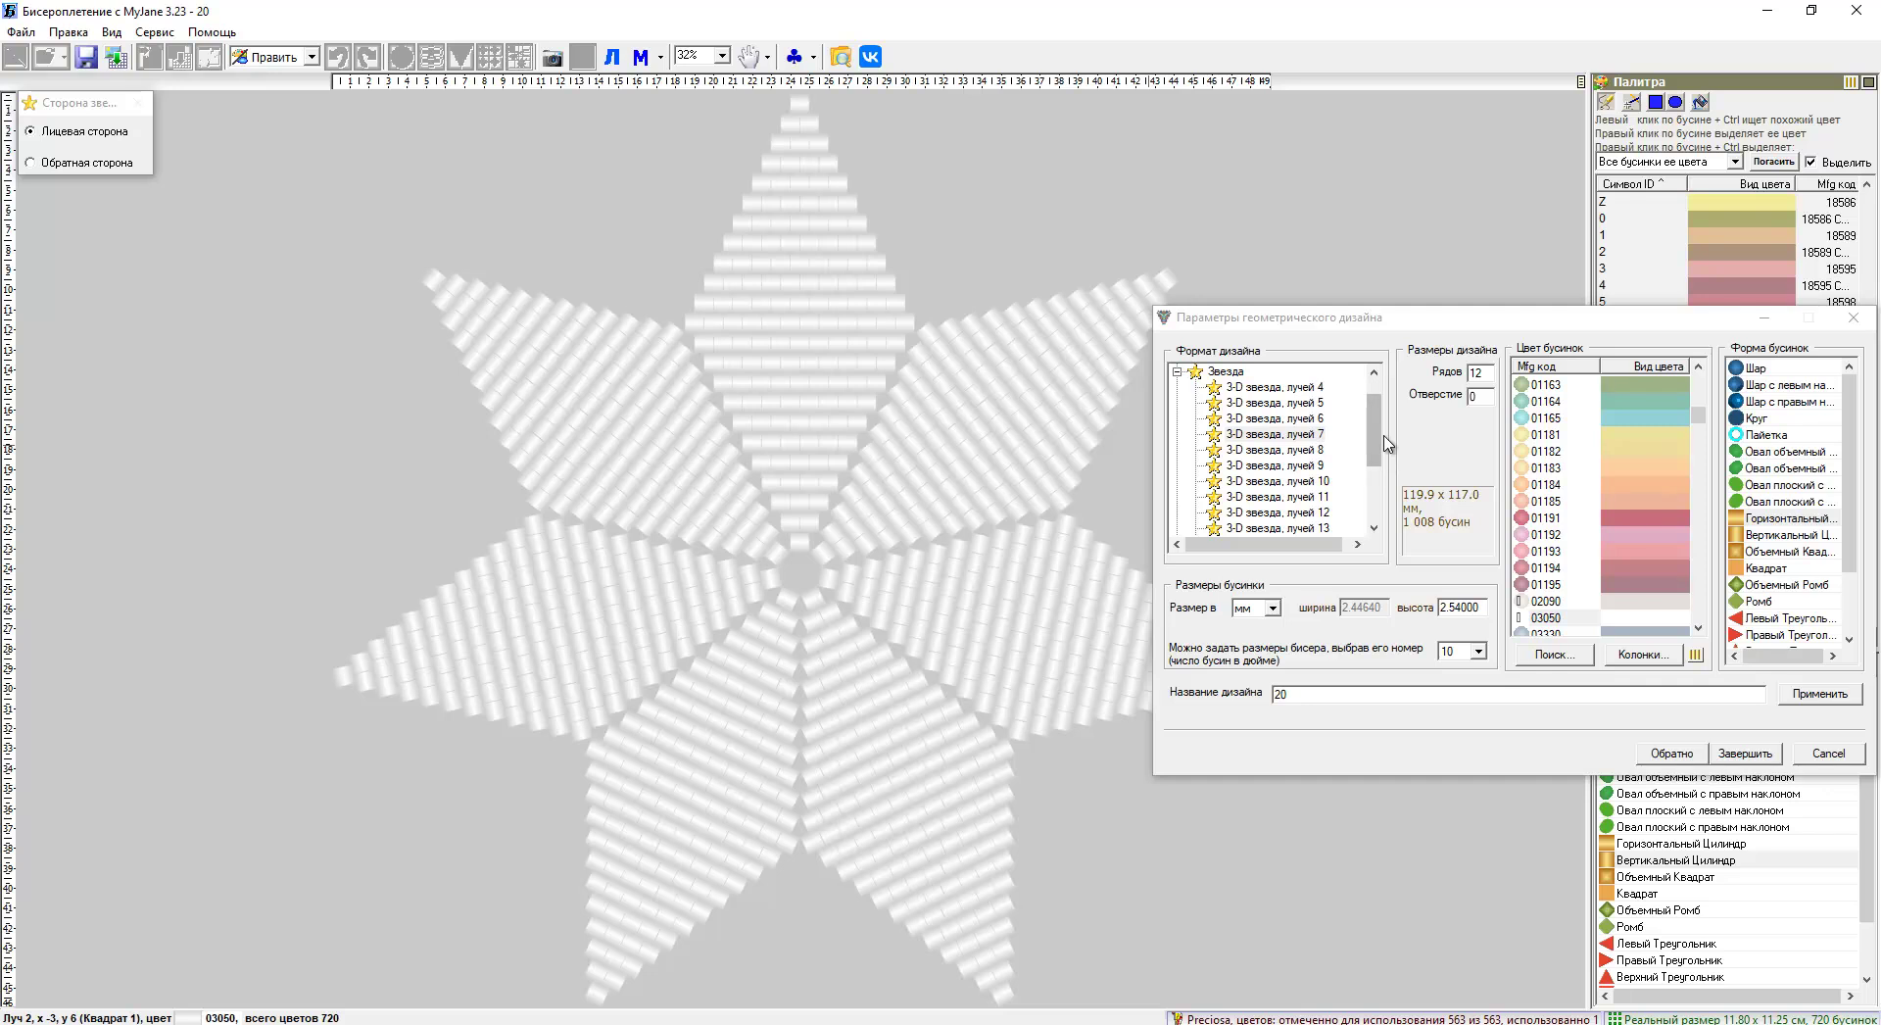
left_click_drag(1374, 431, 1374, 483)
left_click(1273, 450)
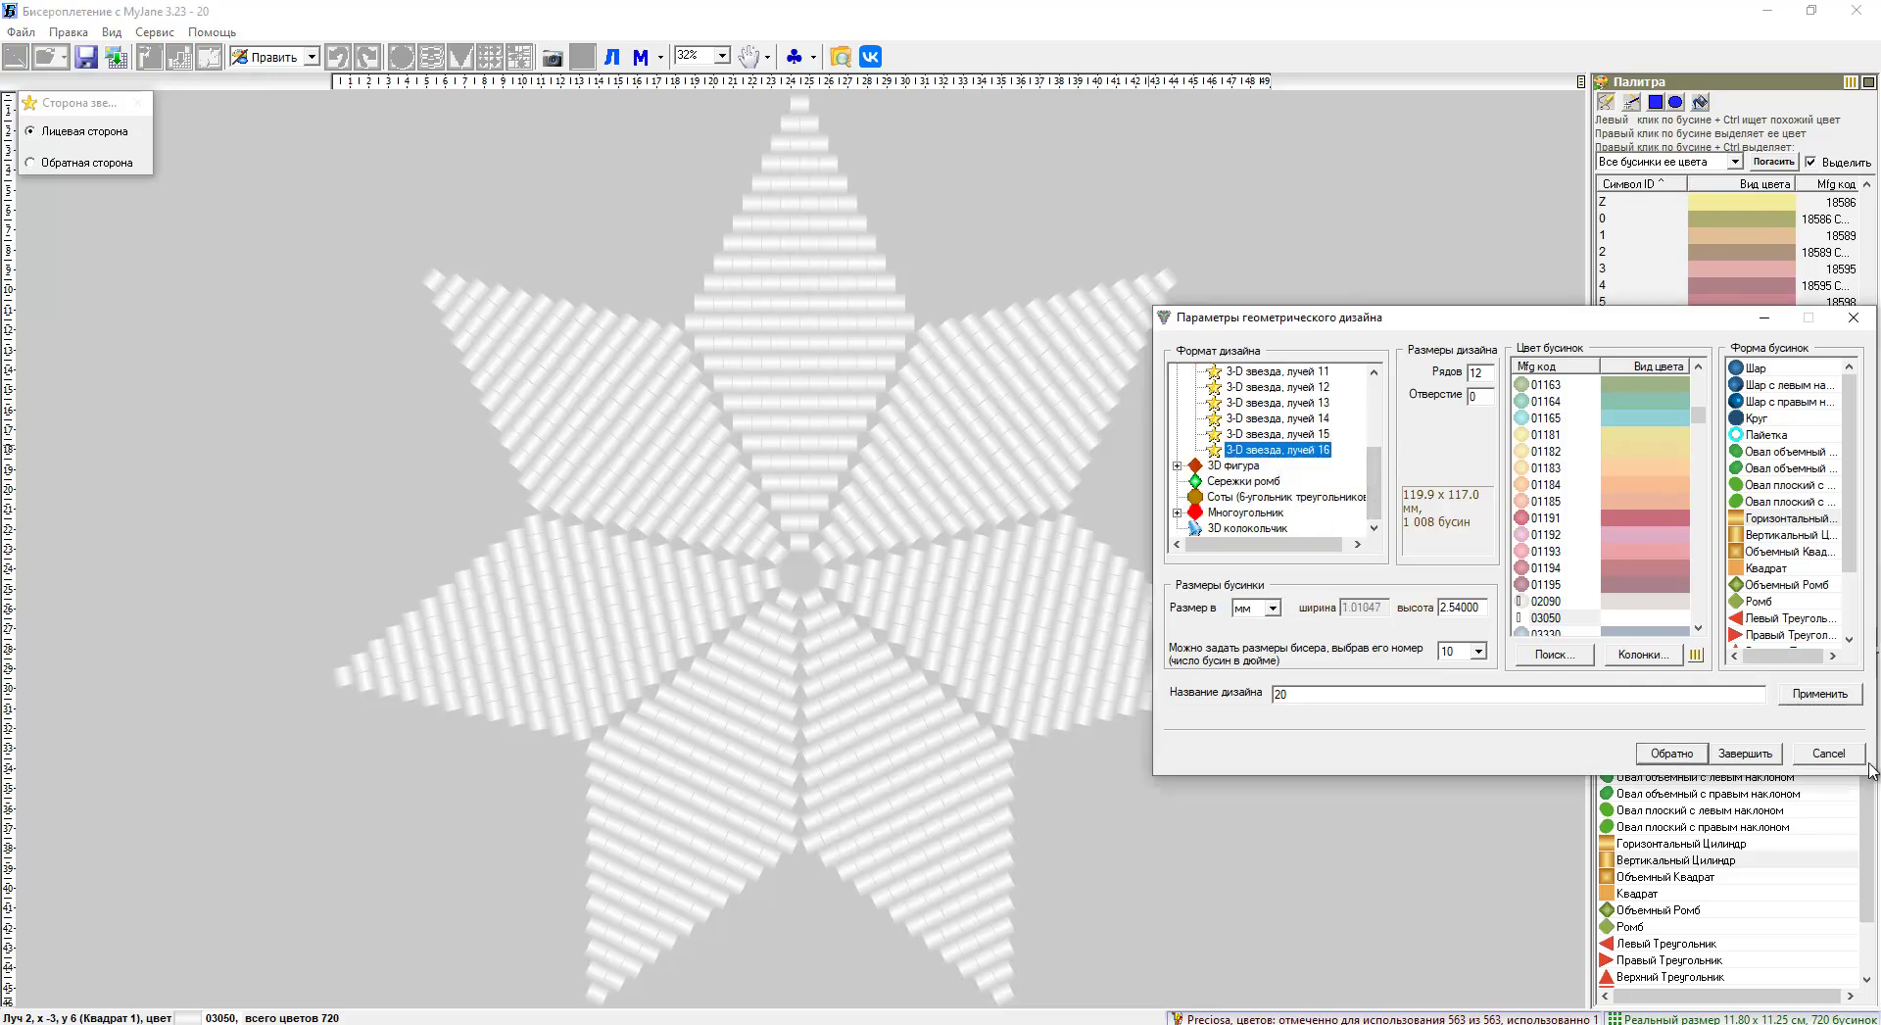
left_click(1805, 692)
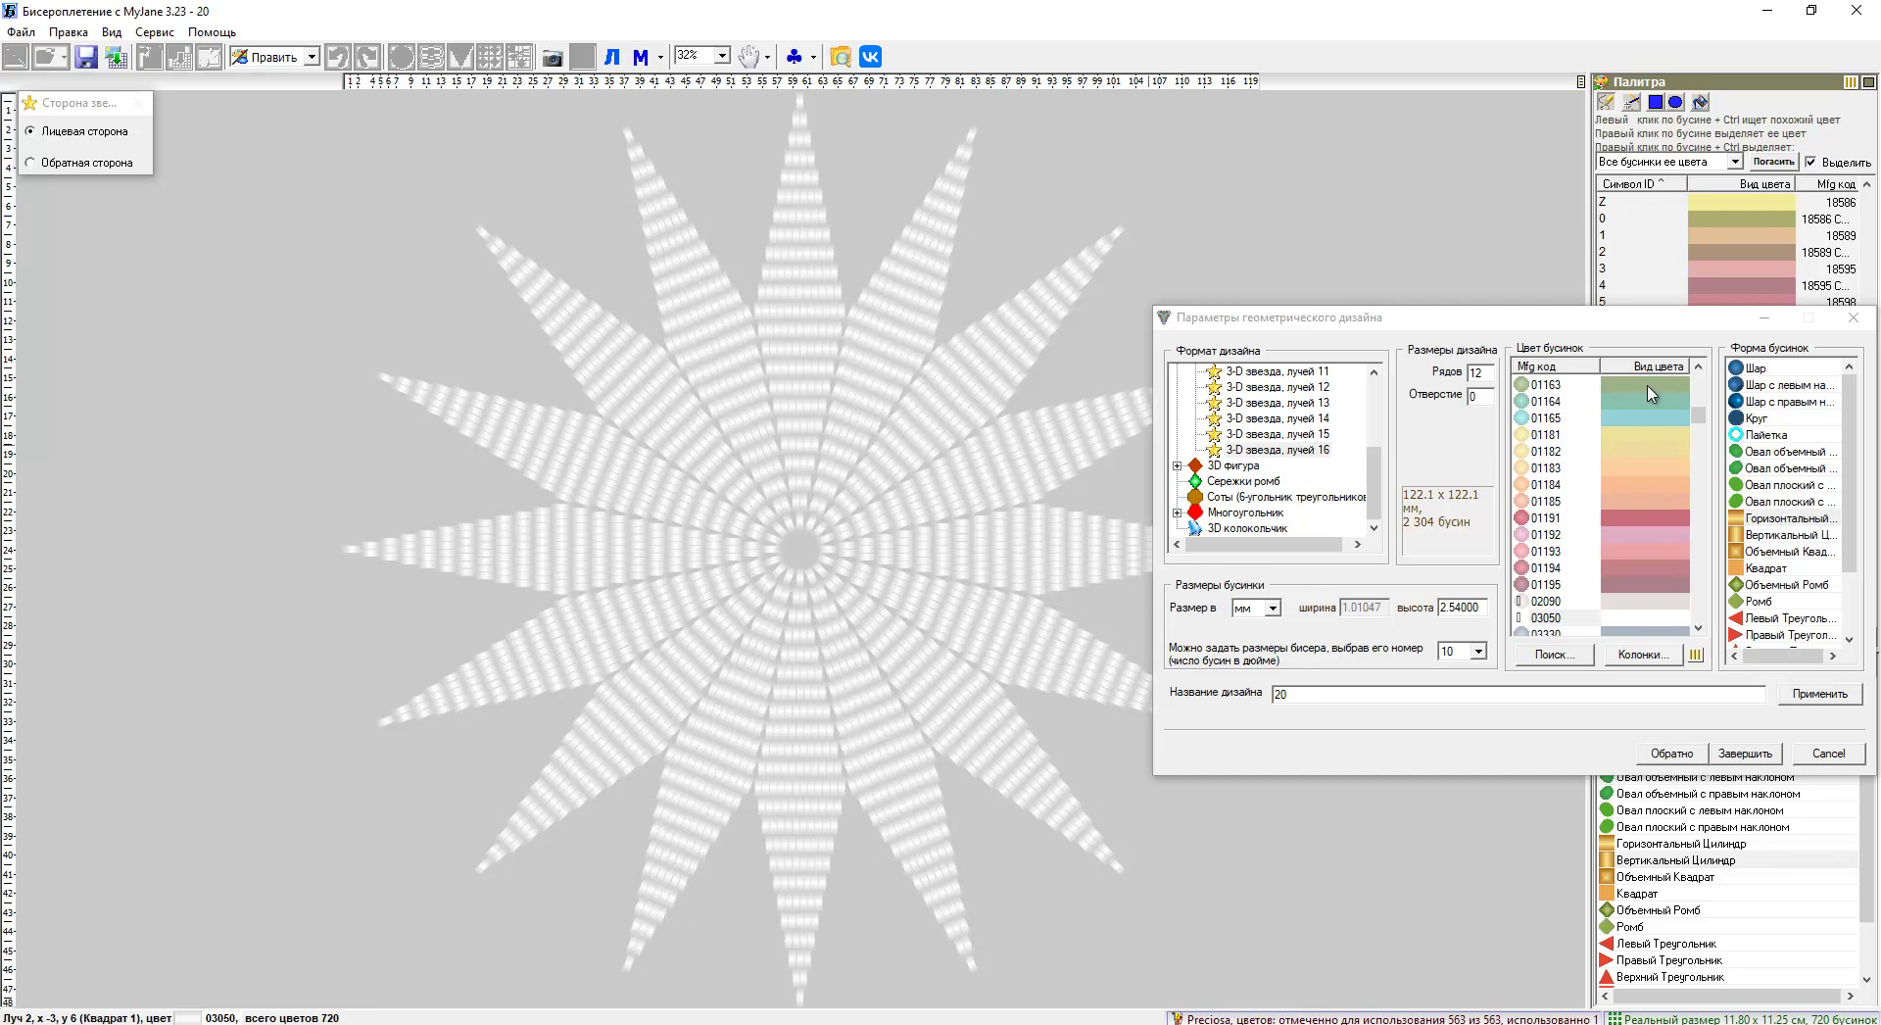
Apply the five-ray 3D star format and finish creating the design.
scroll(1269, 419, "up", 3)
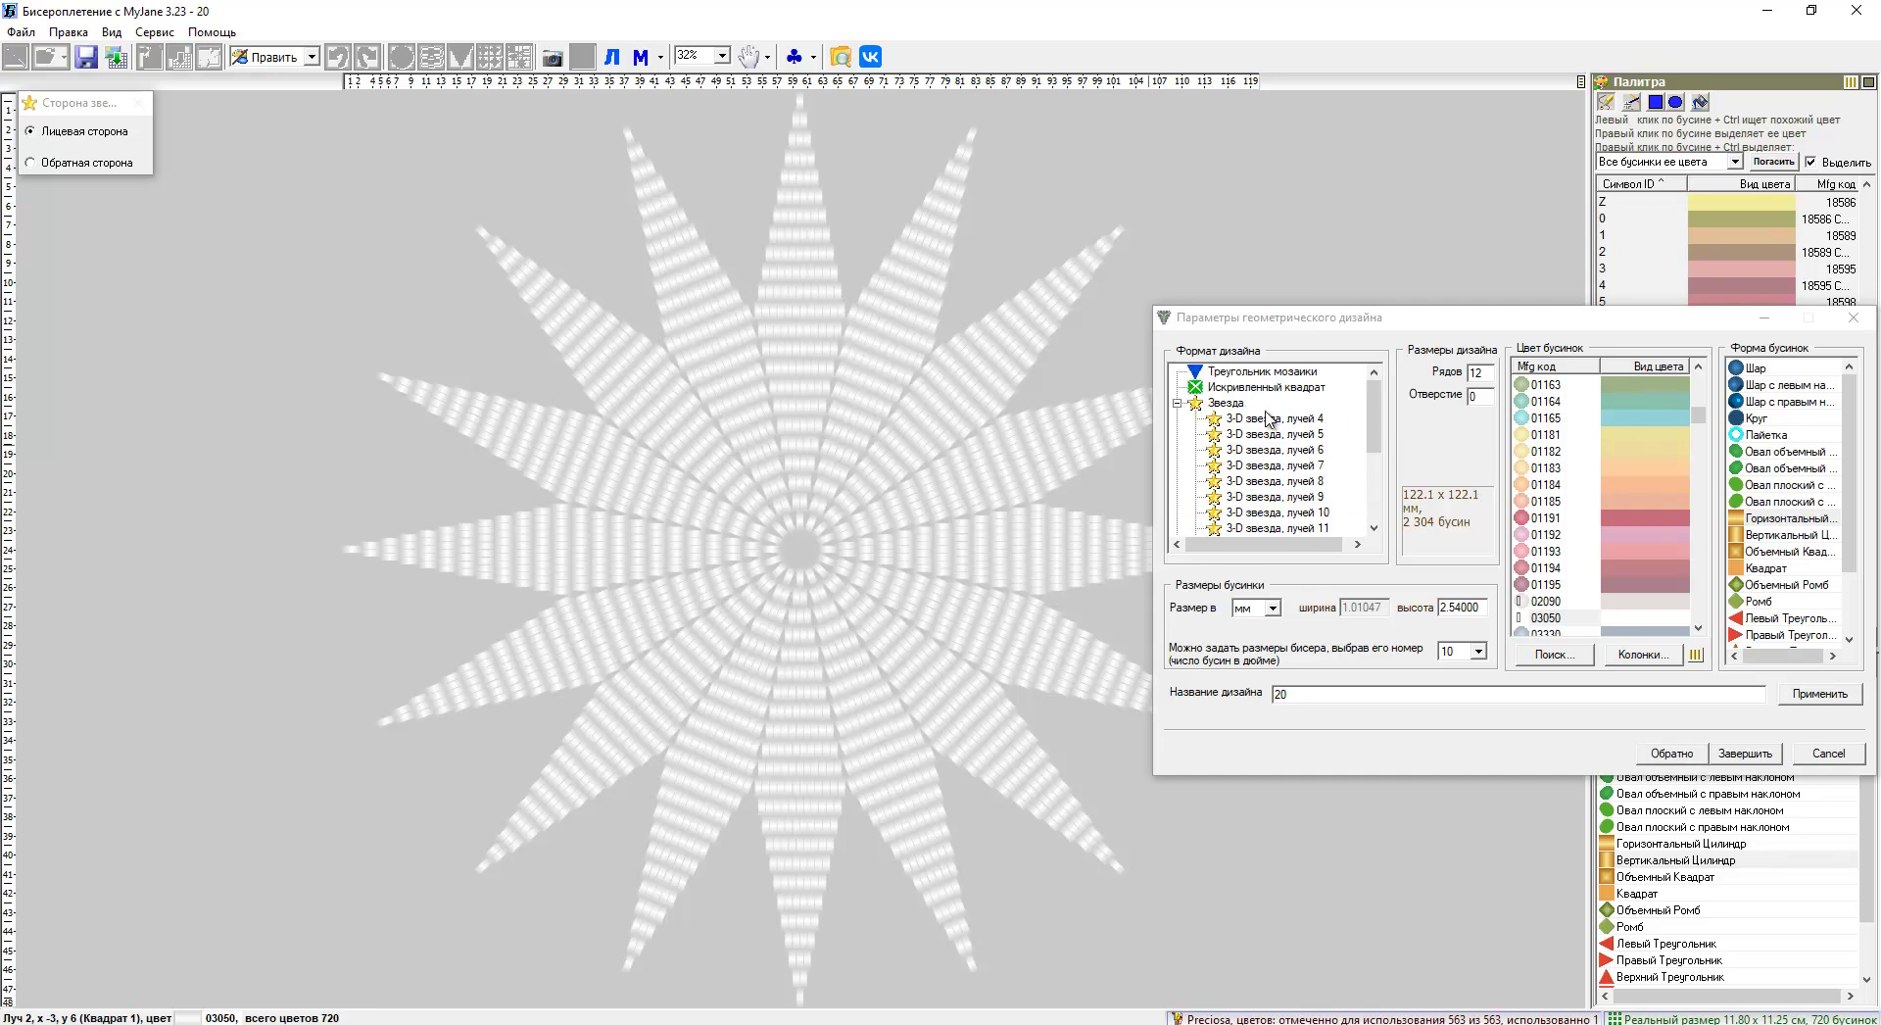
left_click(1276, 435)
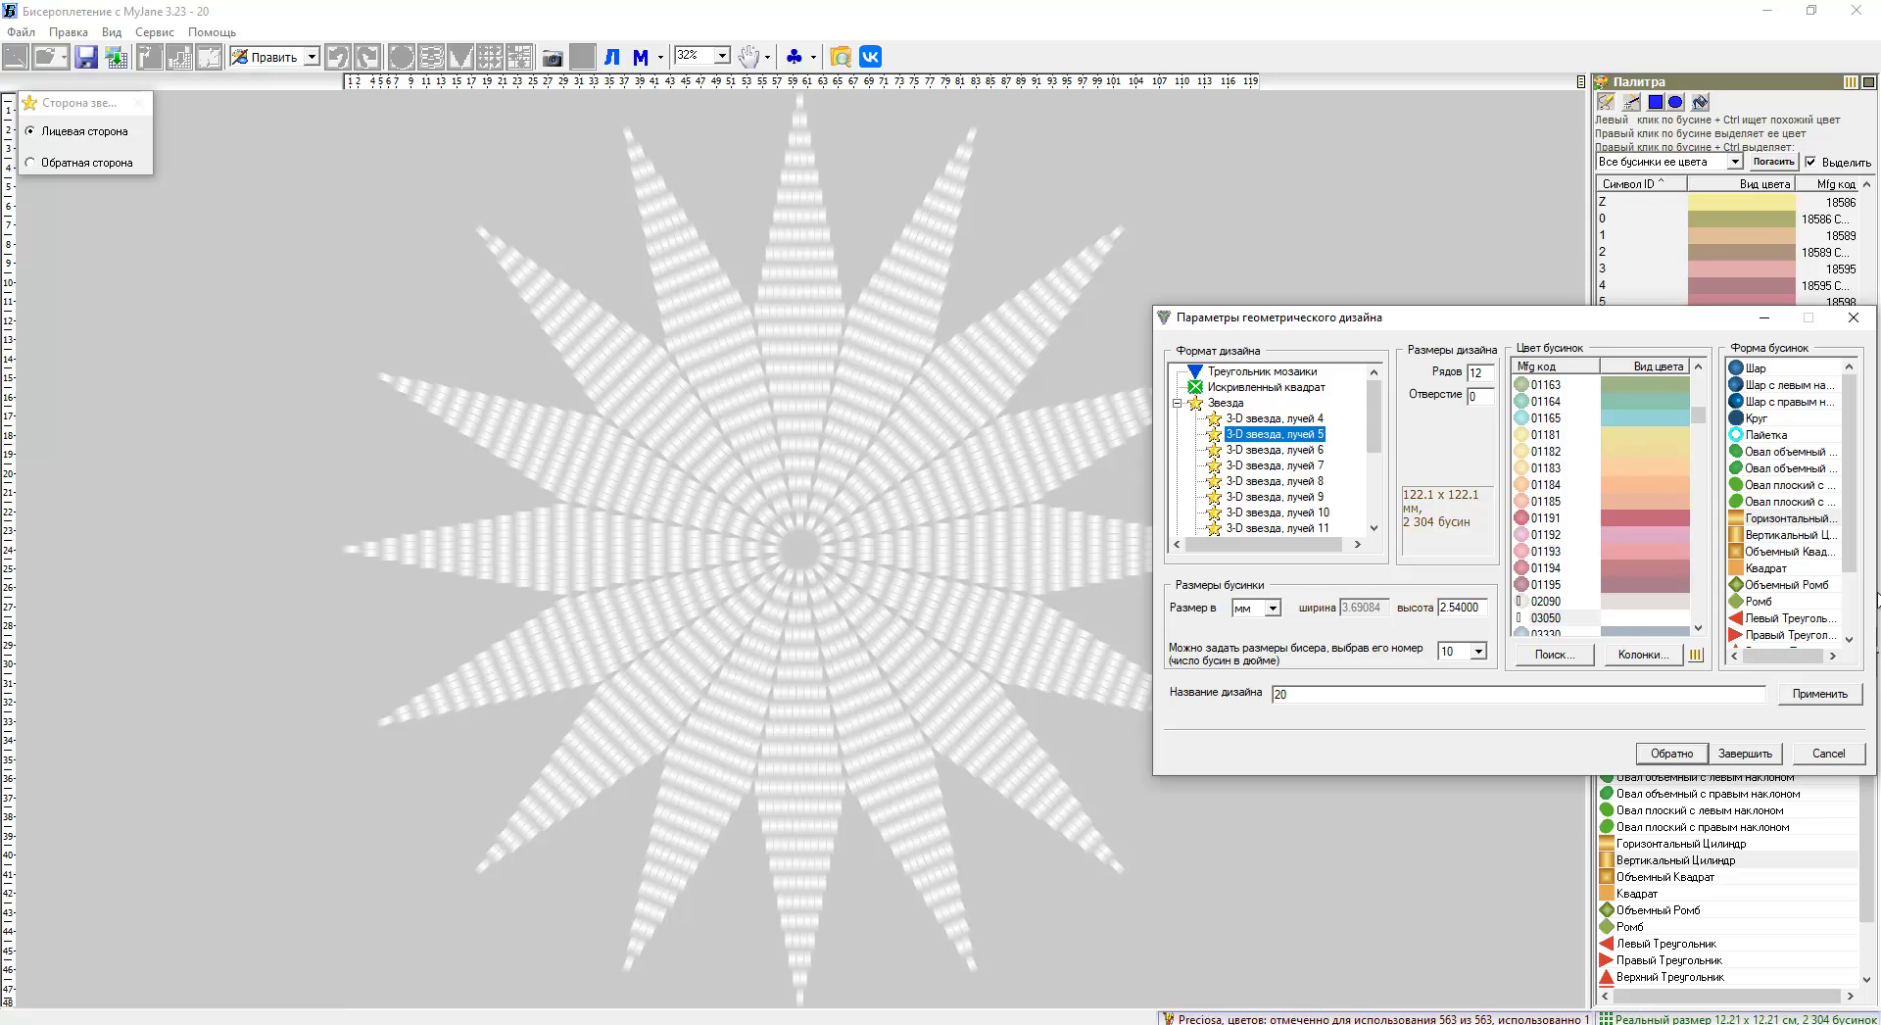
left_click(1819, 692)
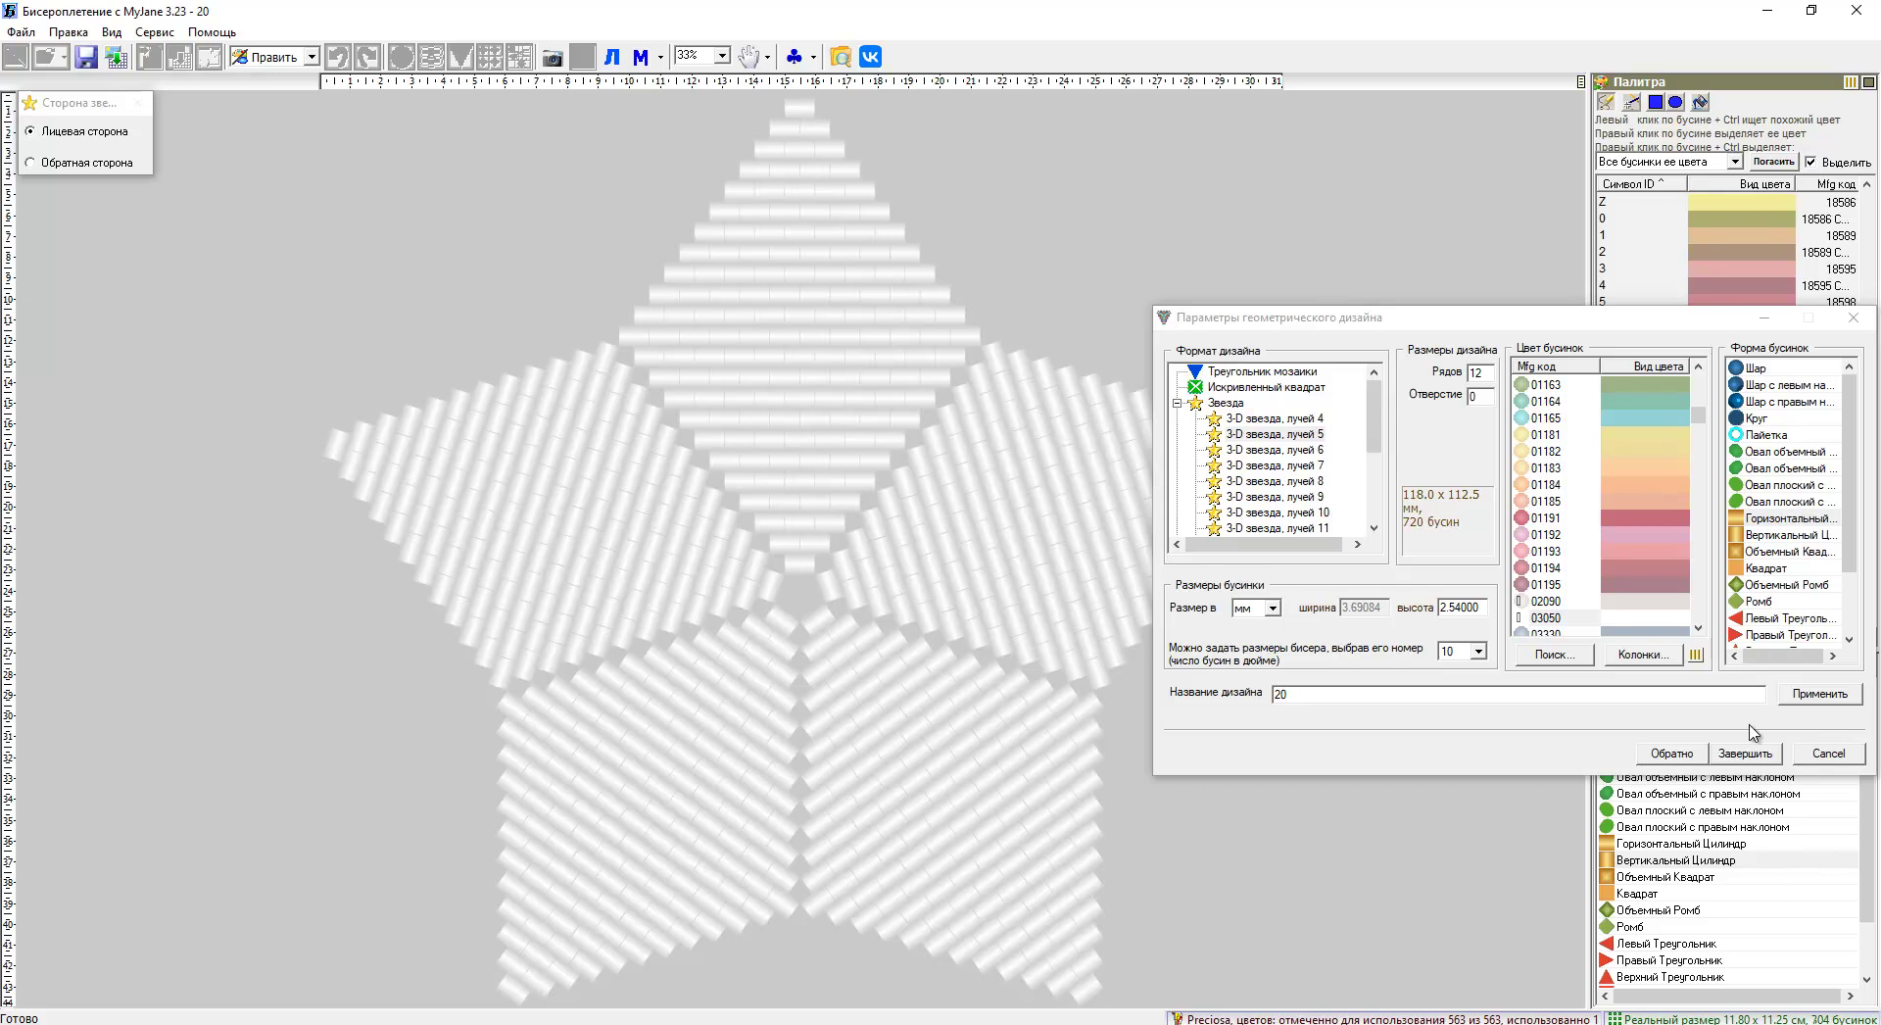
left_click(1759, 753)
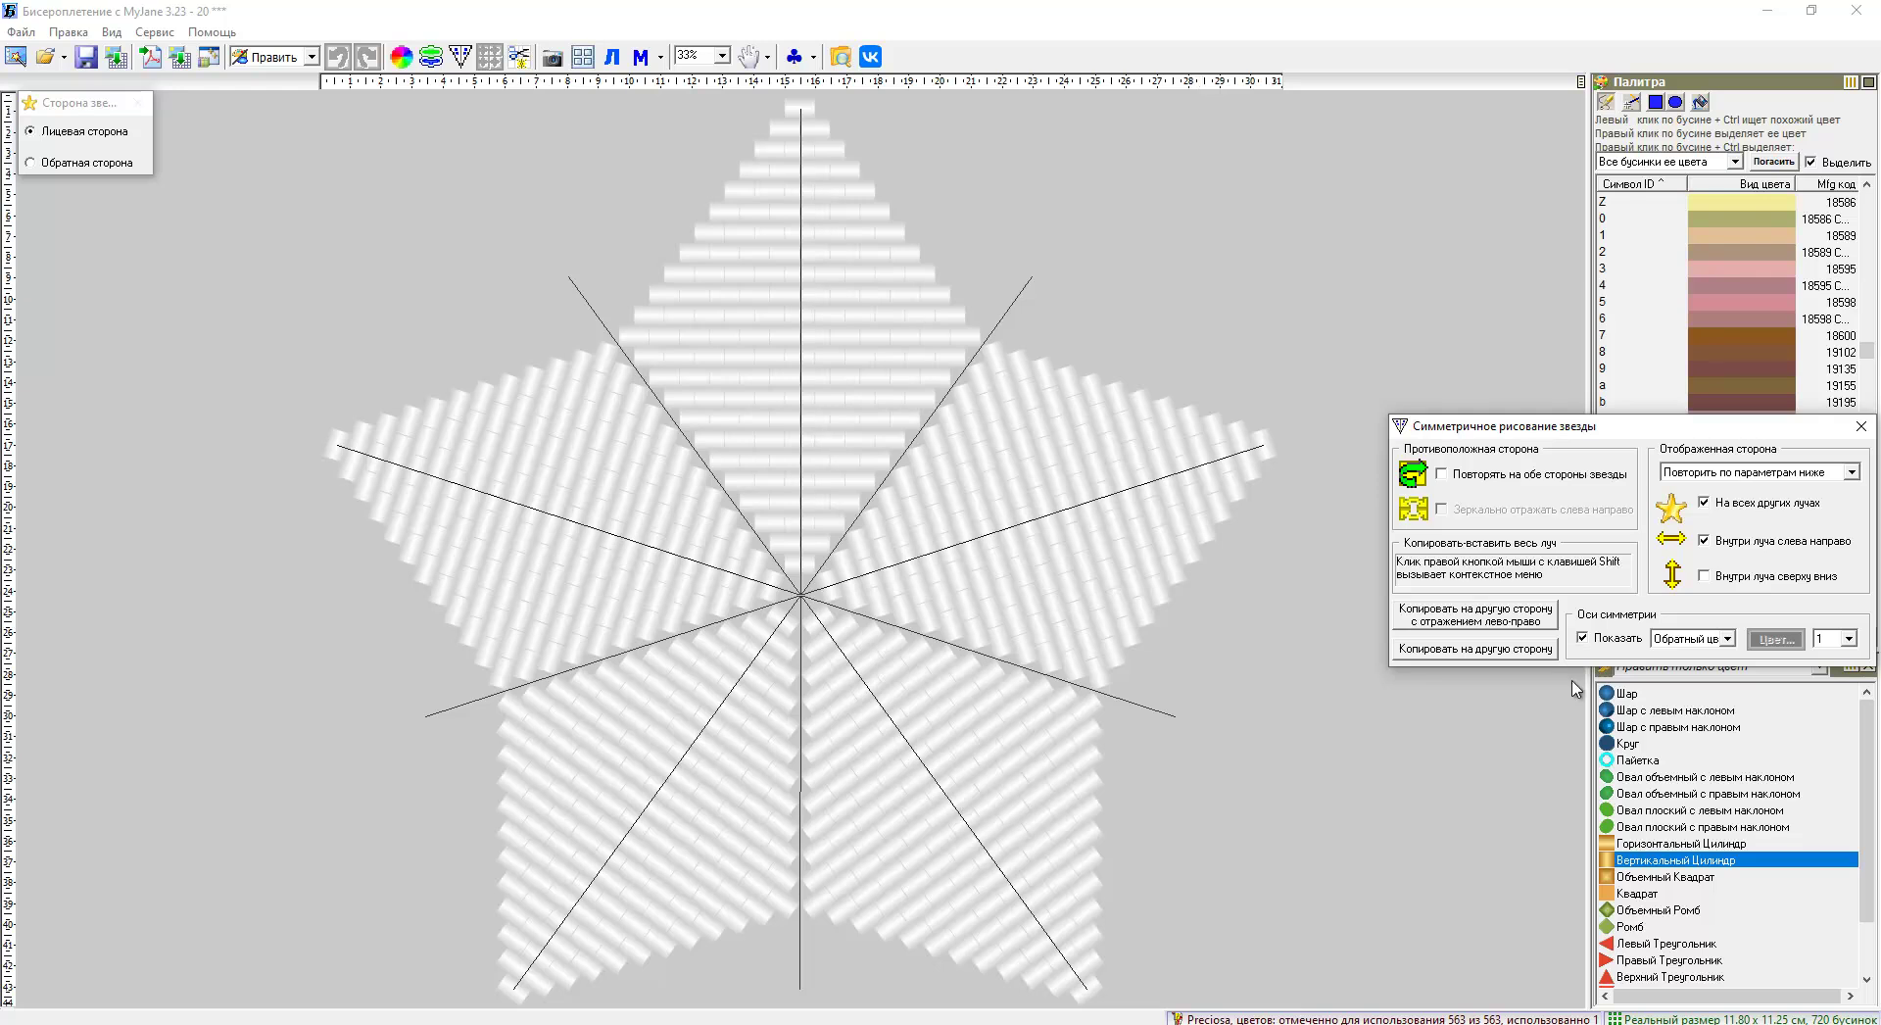
Set symmetric drawing to repeat on both sides of the star, and choose the straight line tool with bead colour 18600.
left_click(1446, 475)
left_click(1446, 475)
left_click(1446, 475)
left_click(1704, 573)
left_click(1749, 339)
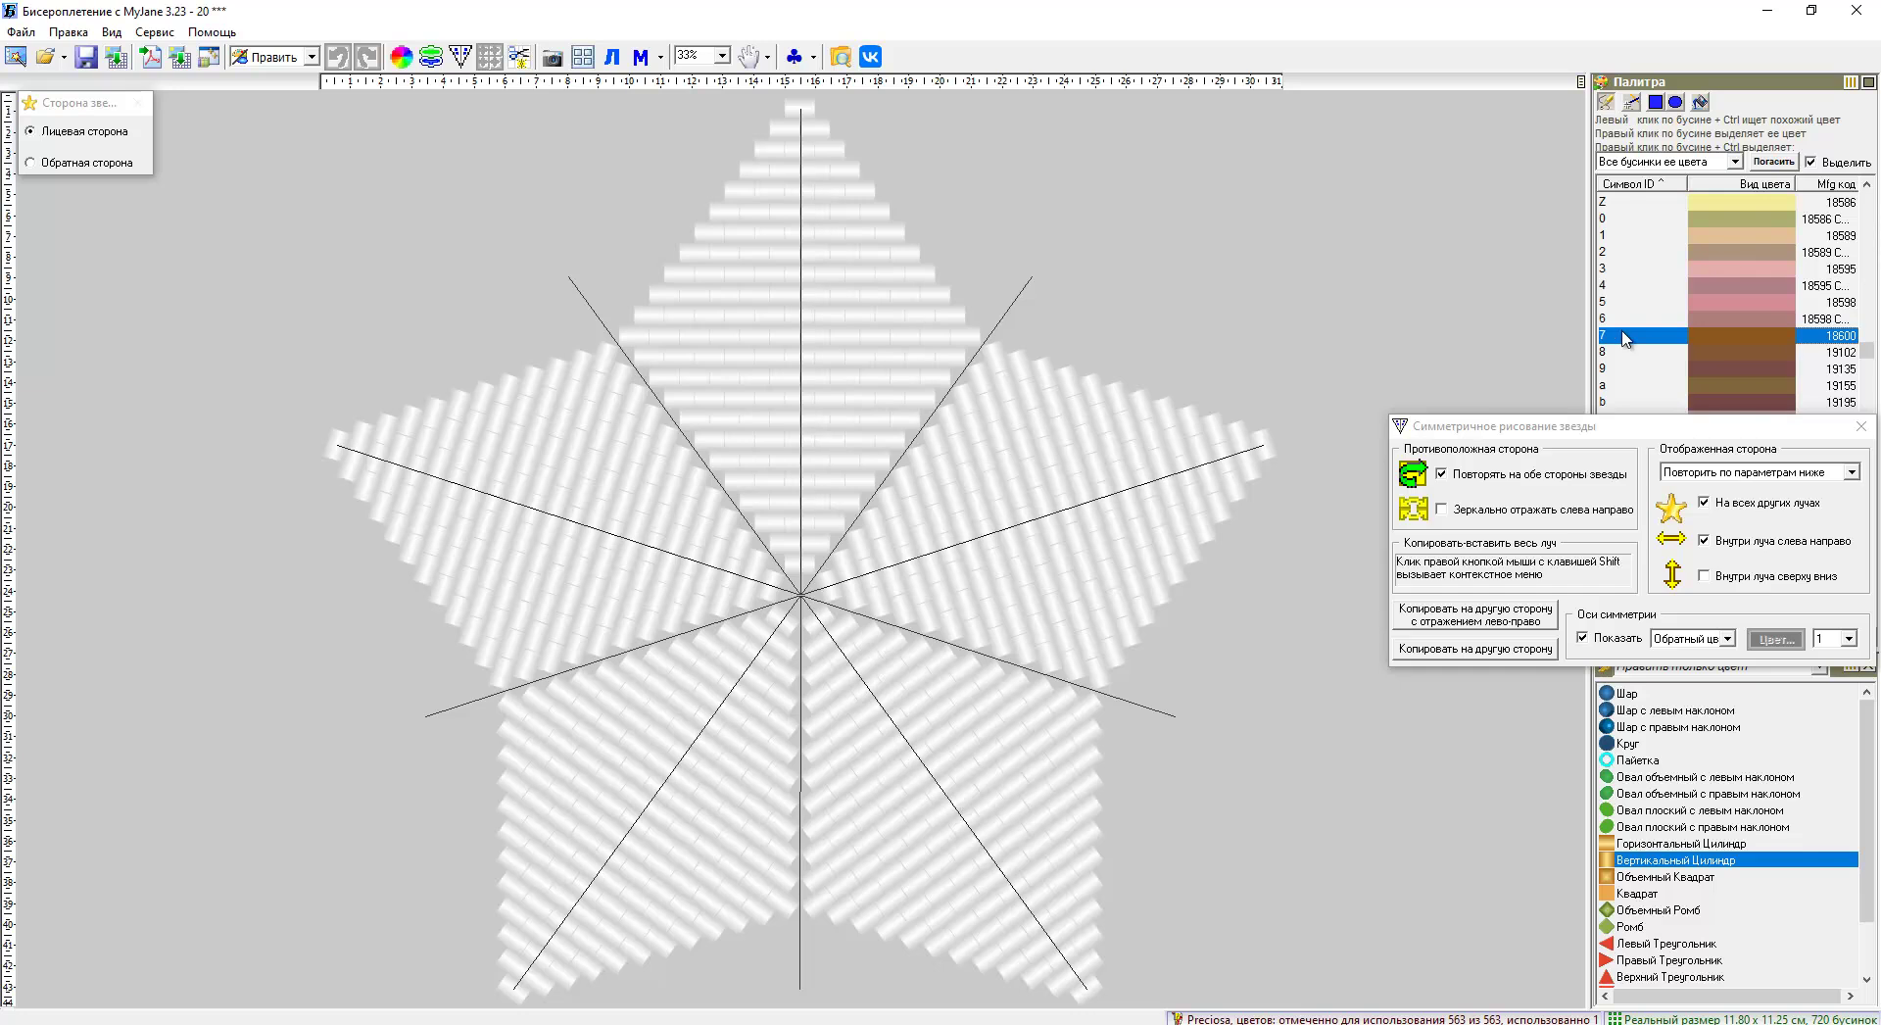
left_click(1630, 100)
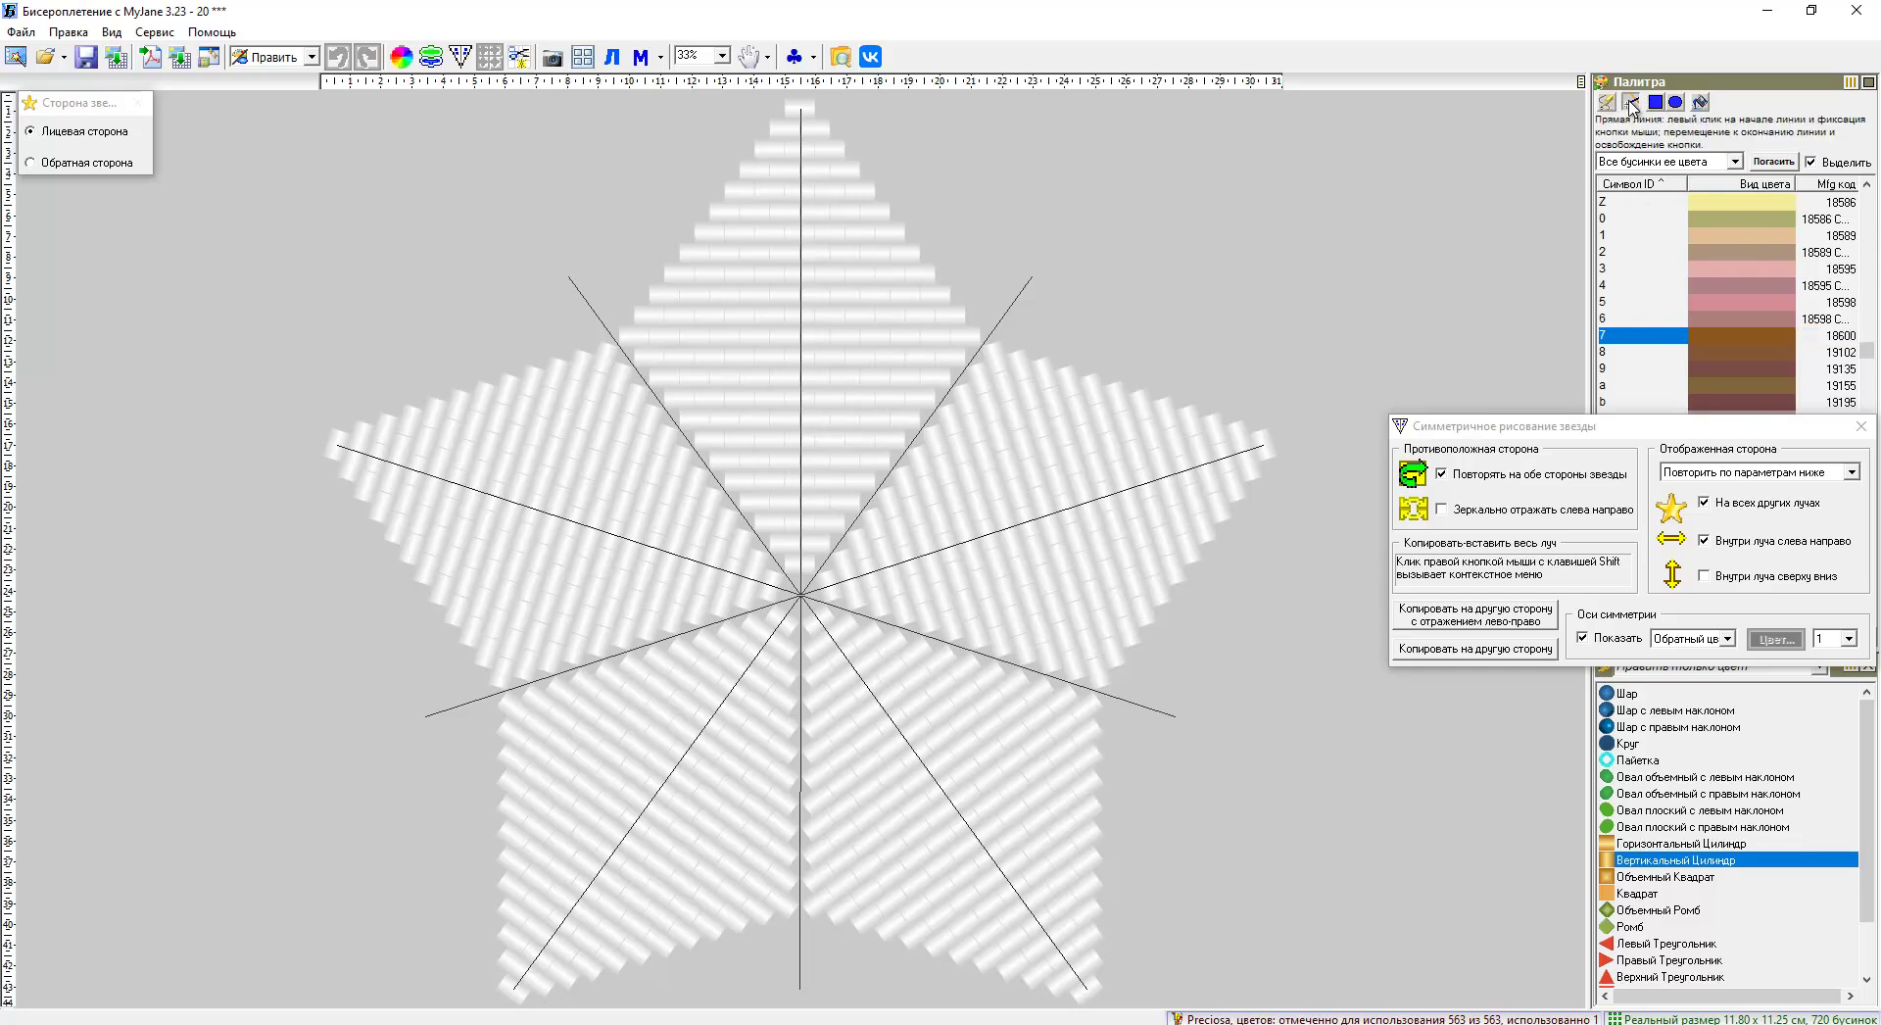
Try a brown line along the upper ray's outer edge from its side corner to the tip, and undo it.
left_click_drag(635, 336, 798, 115)
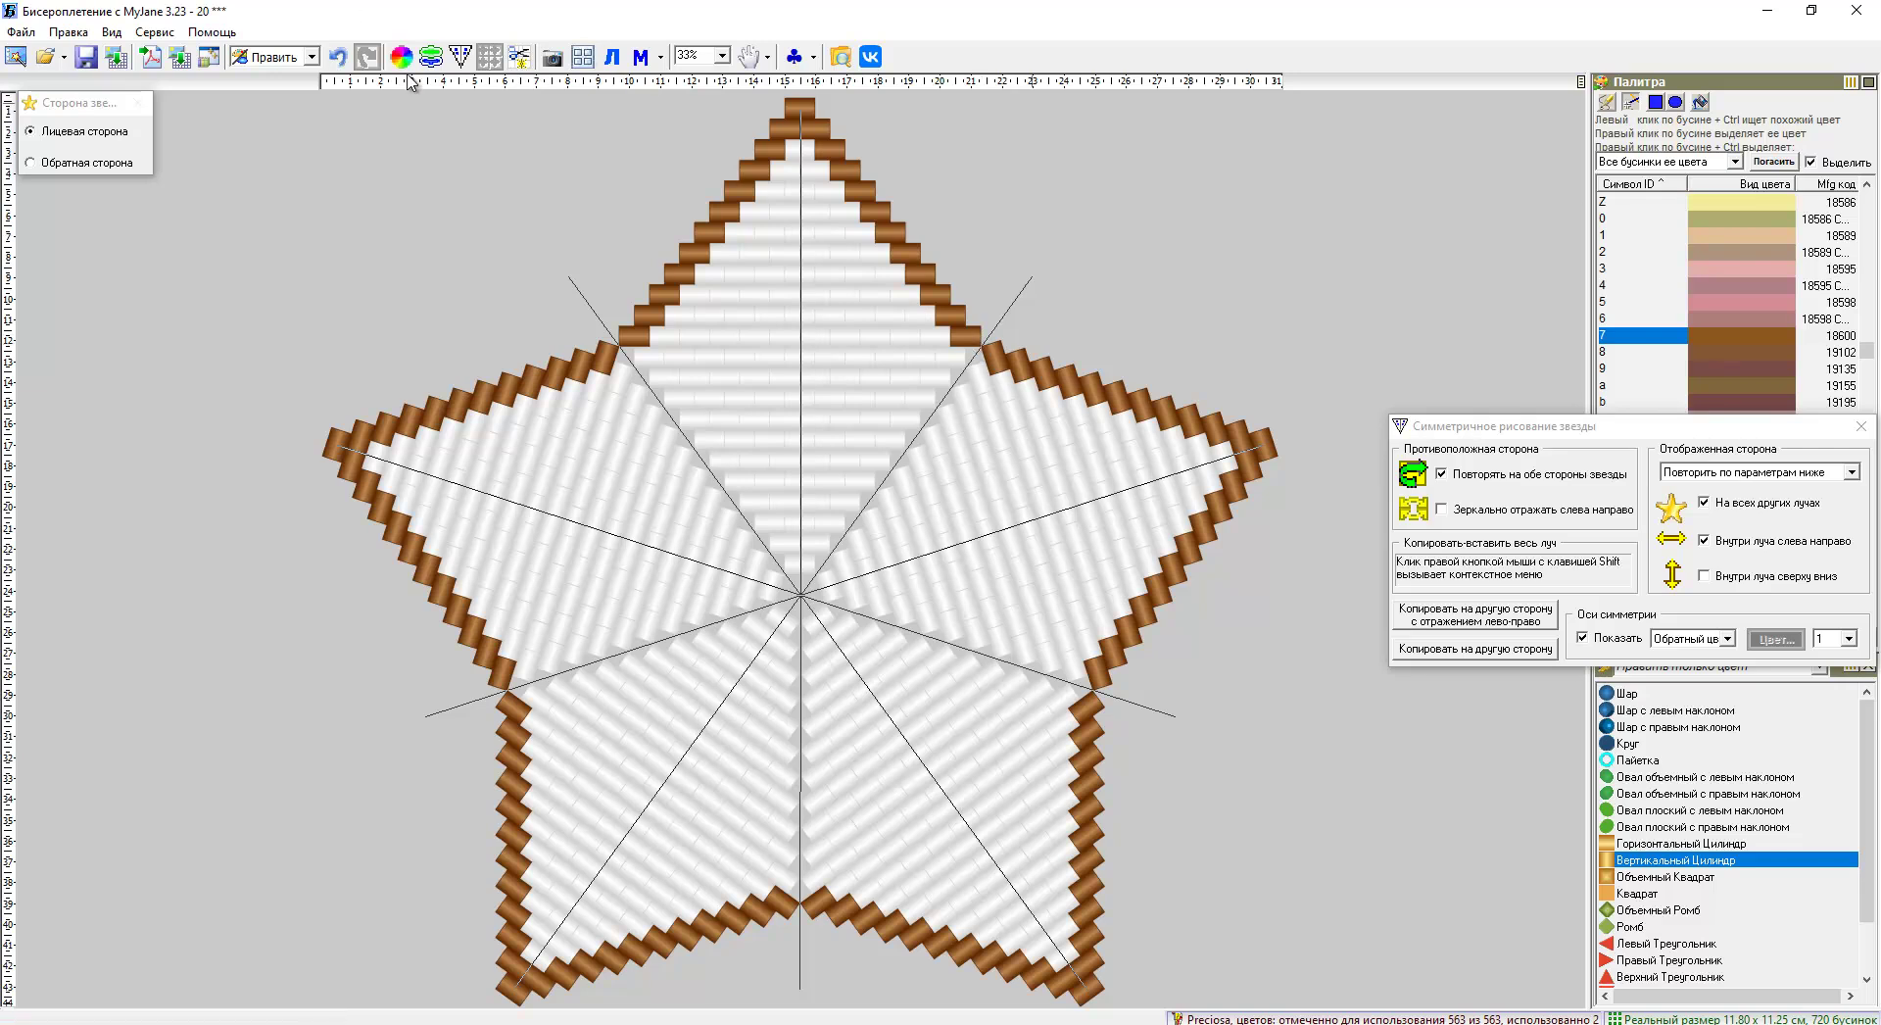
left_click(338, 57)
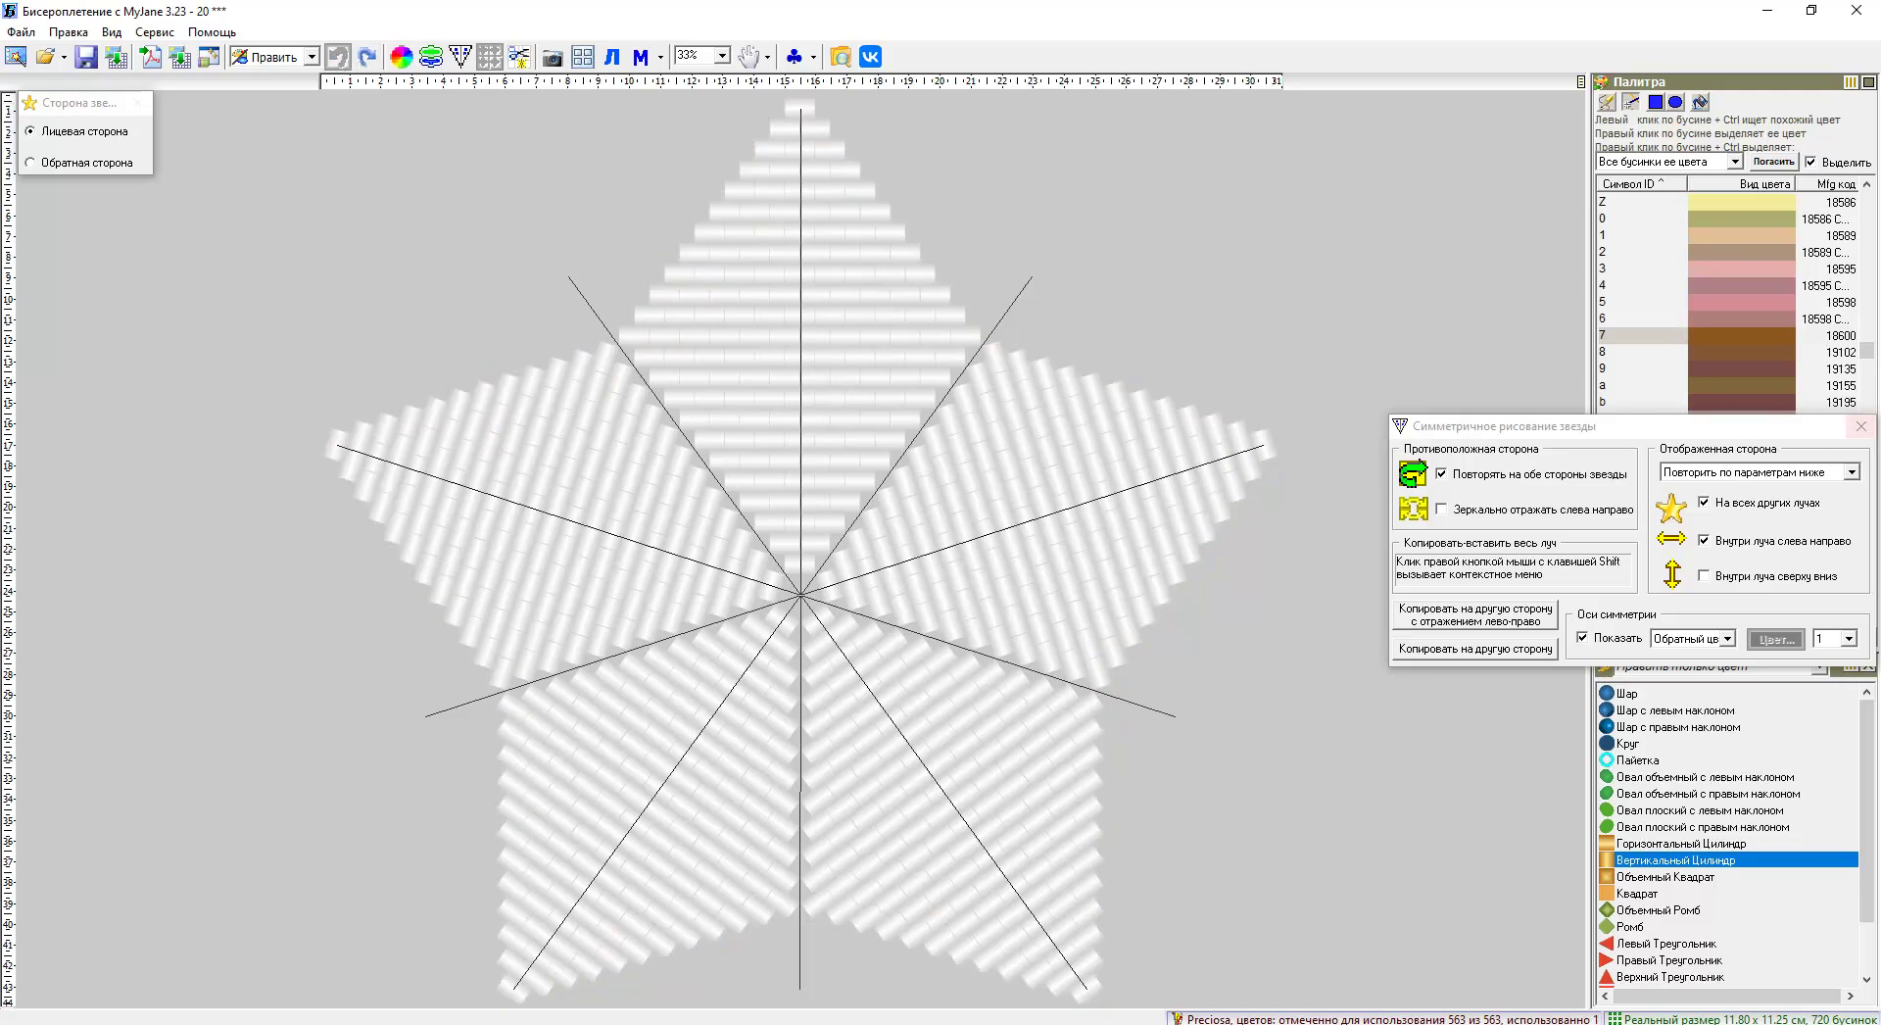
Enable top-to-bottom symmetry inside each ray and outline the rays with a brown line from the upper ray's side corner to its tip.
left_click(1705, 578)
left_click(1704, 577)
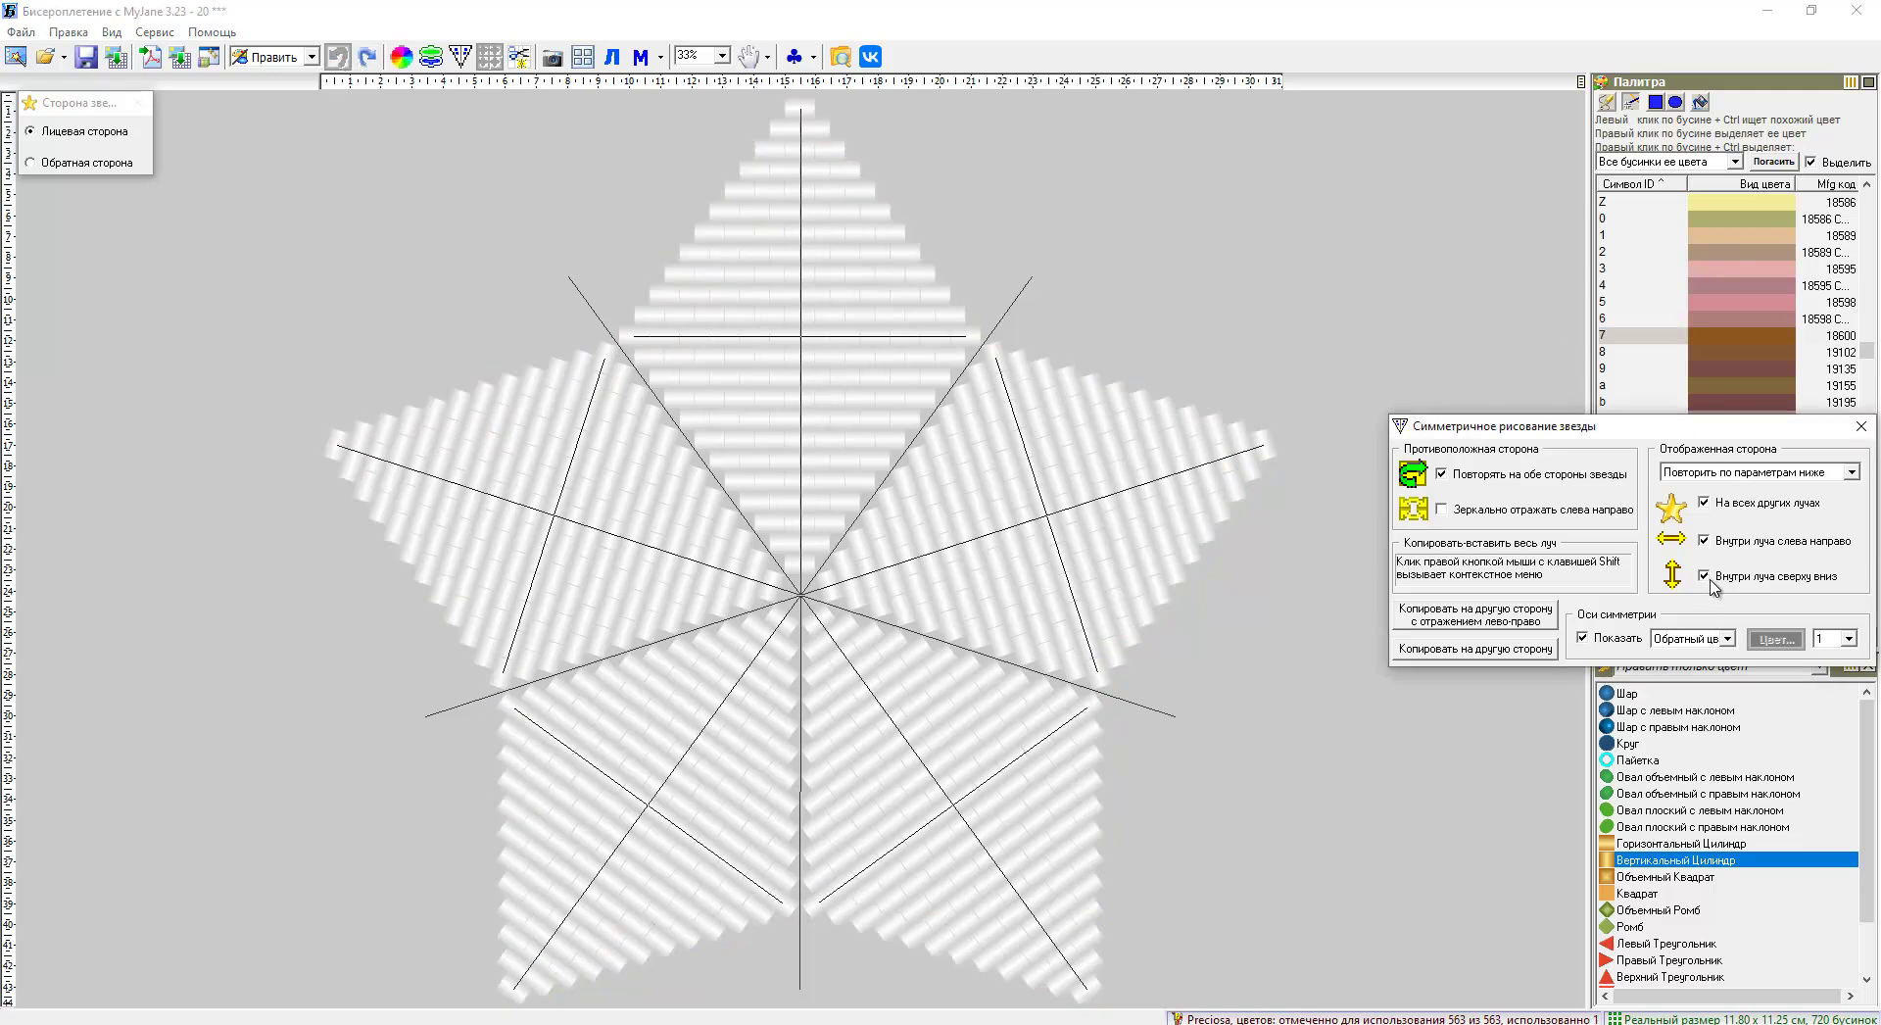
left_click(630, 342)
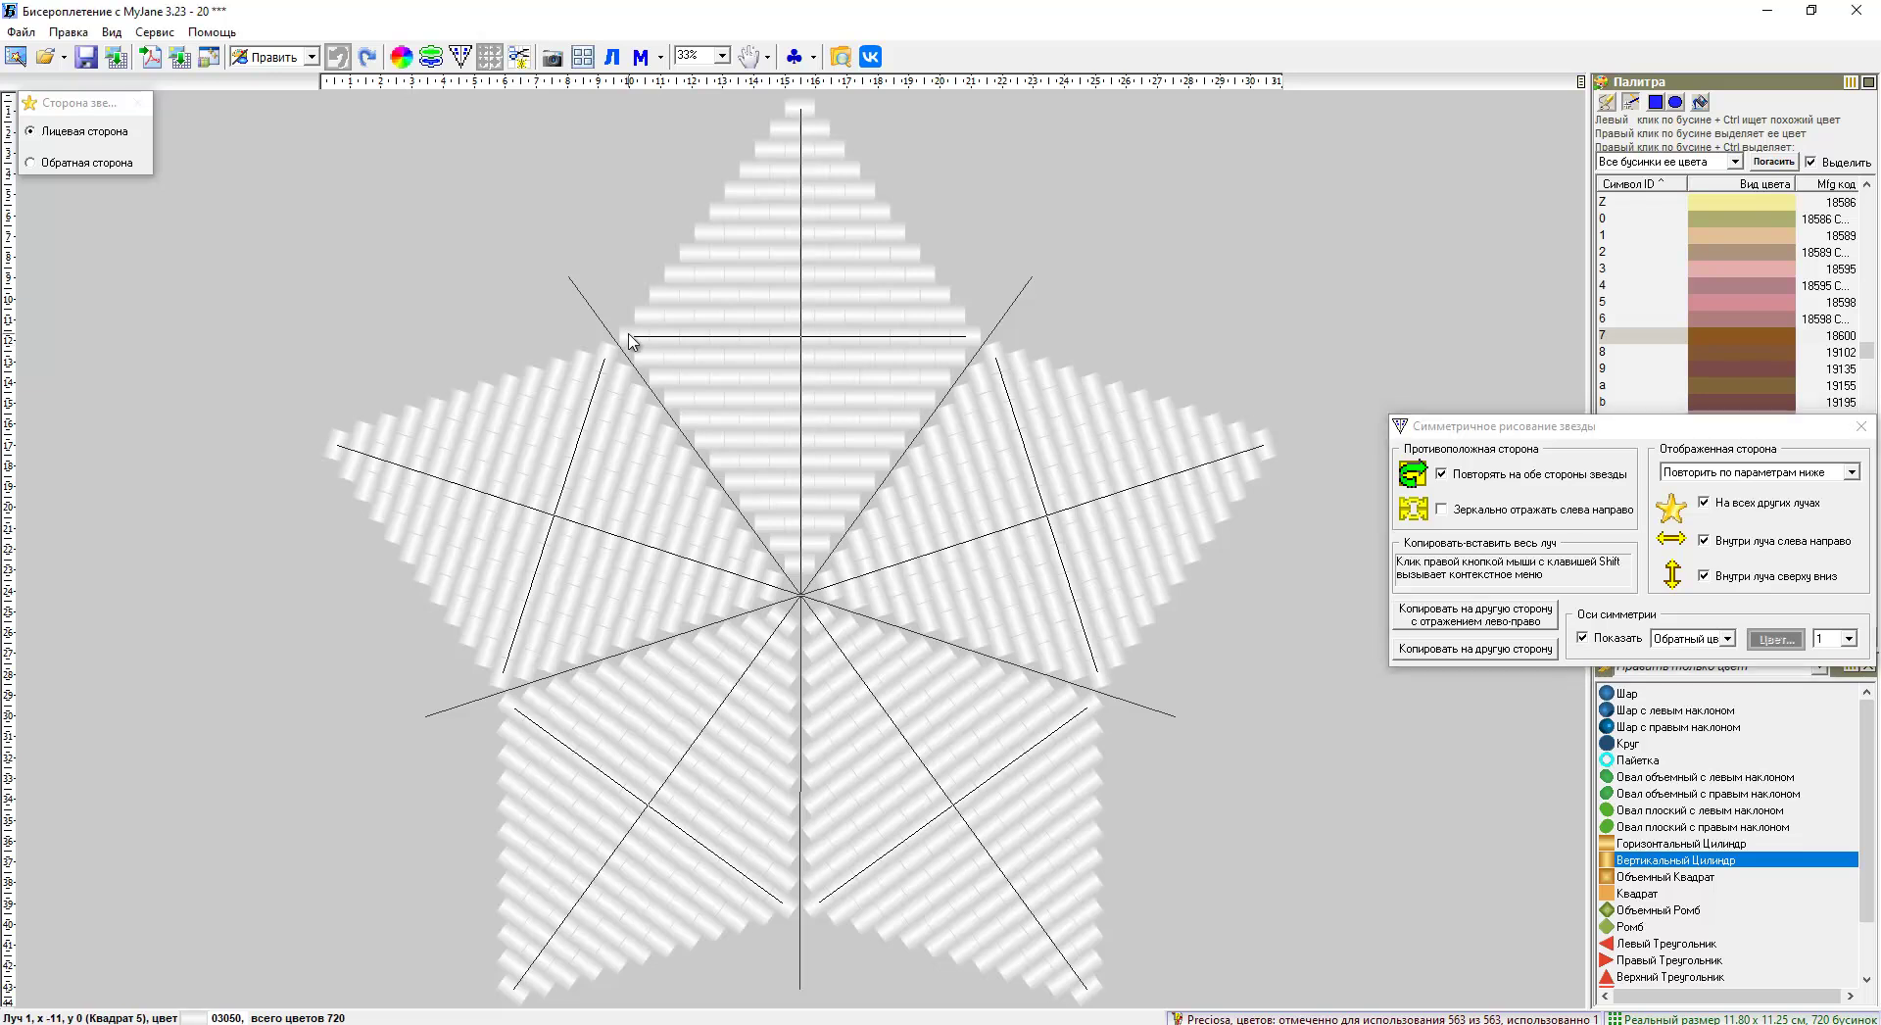
left_click(799, 107)
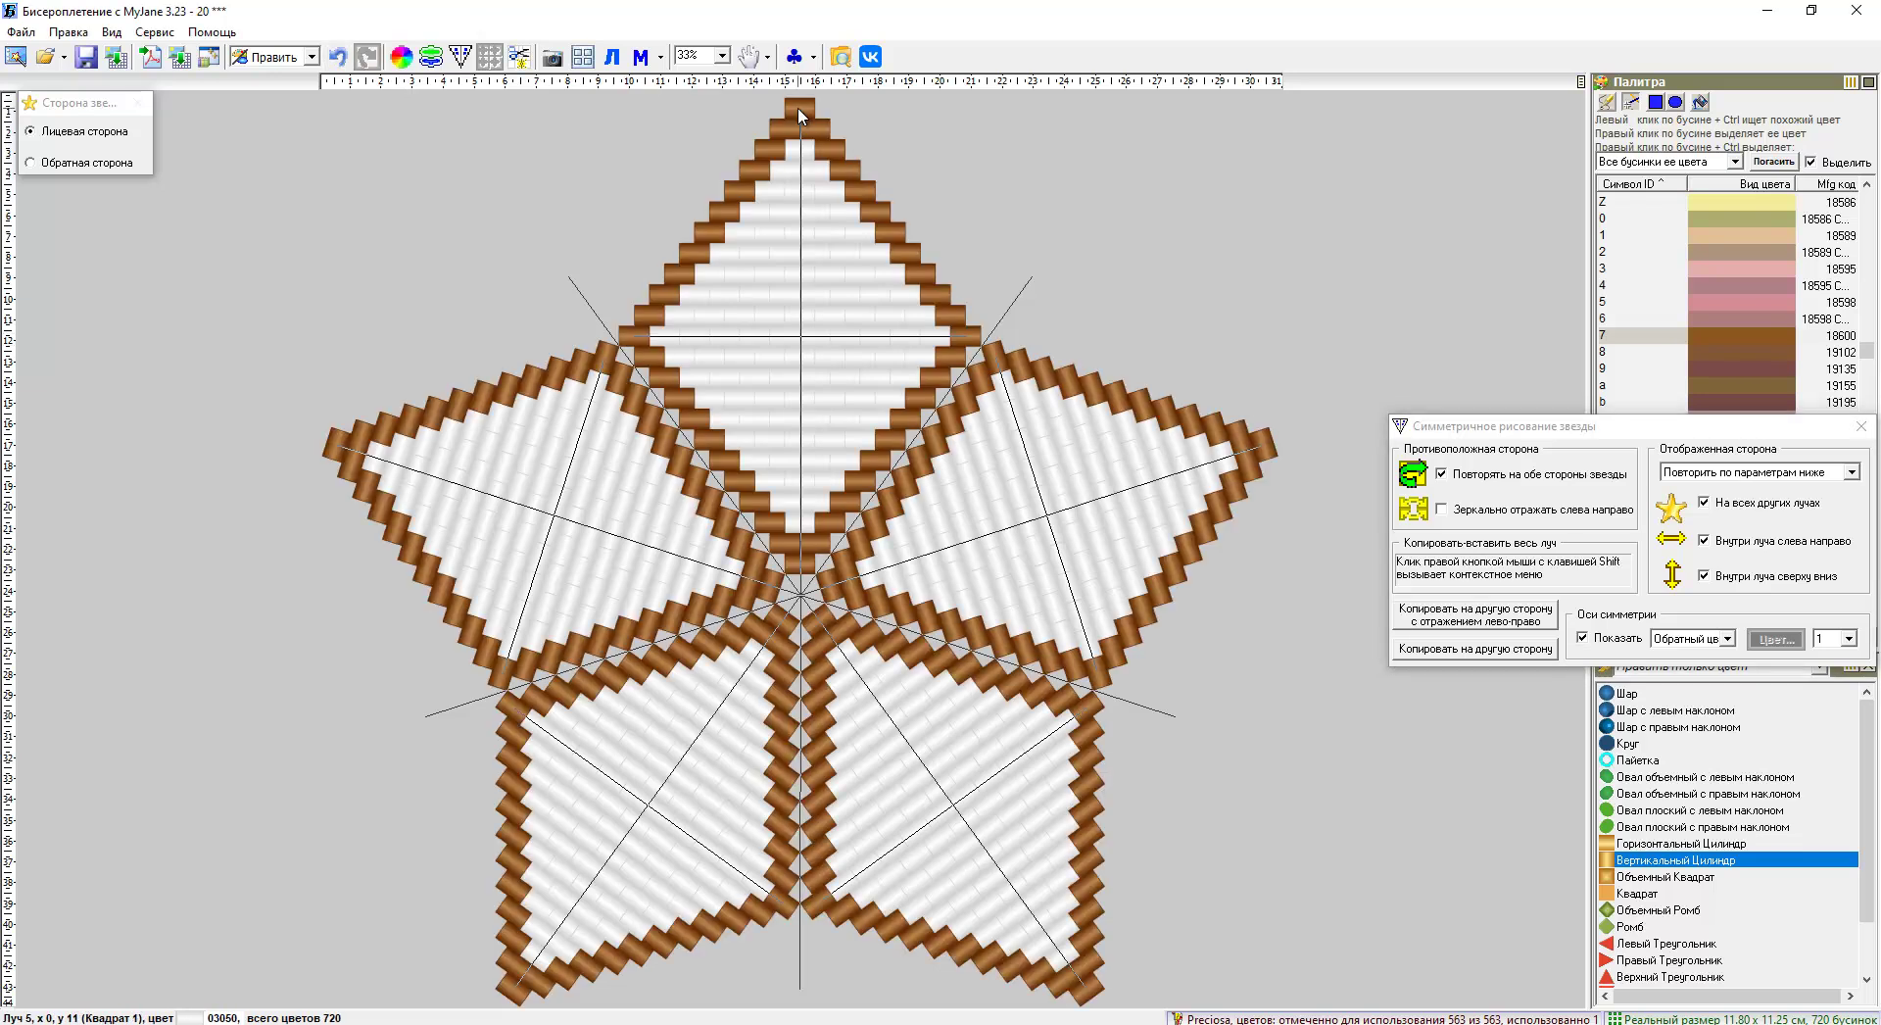
Draw an inner diamond outline in the rays with bead colour 18595 and close the symmetric drawing settings.
left_click(1746, 273)
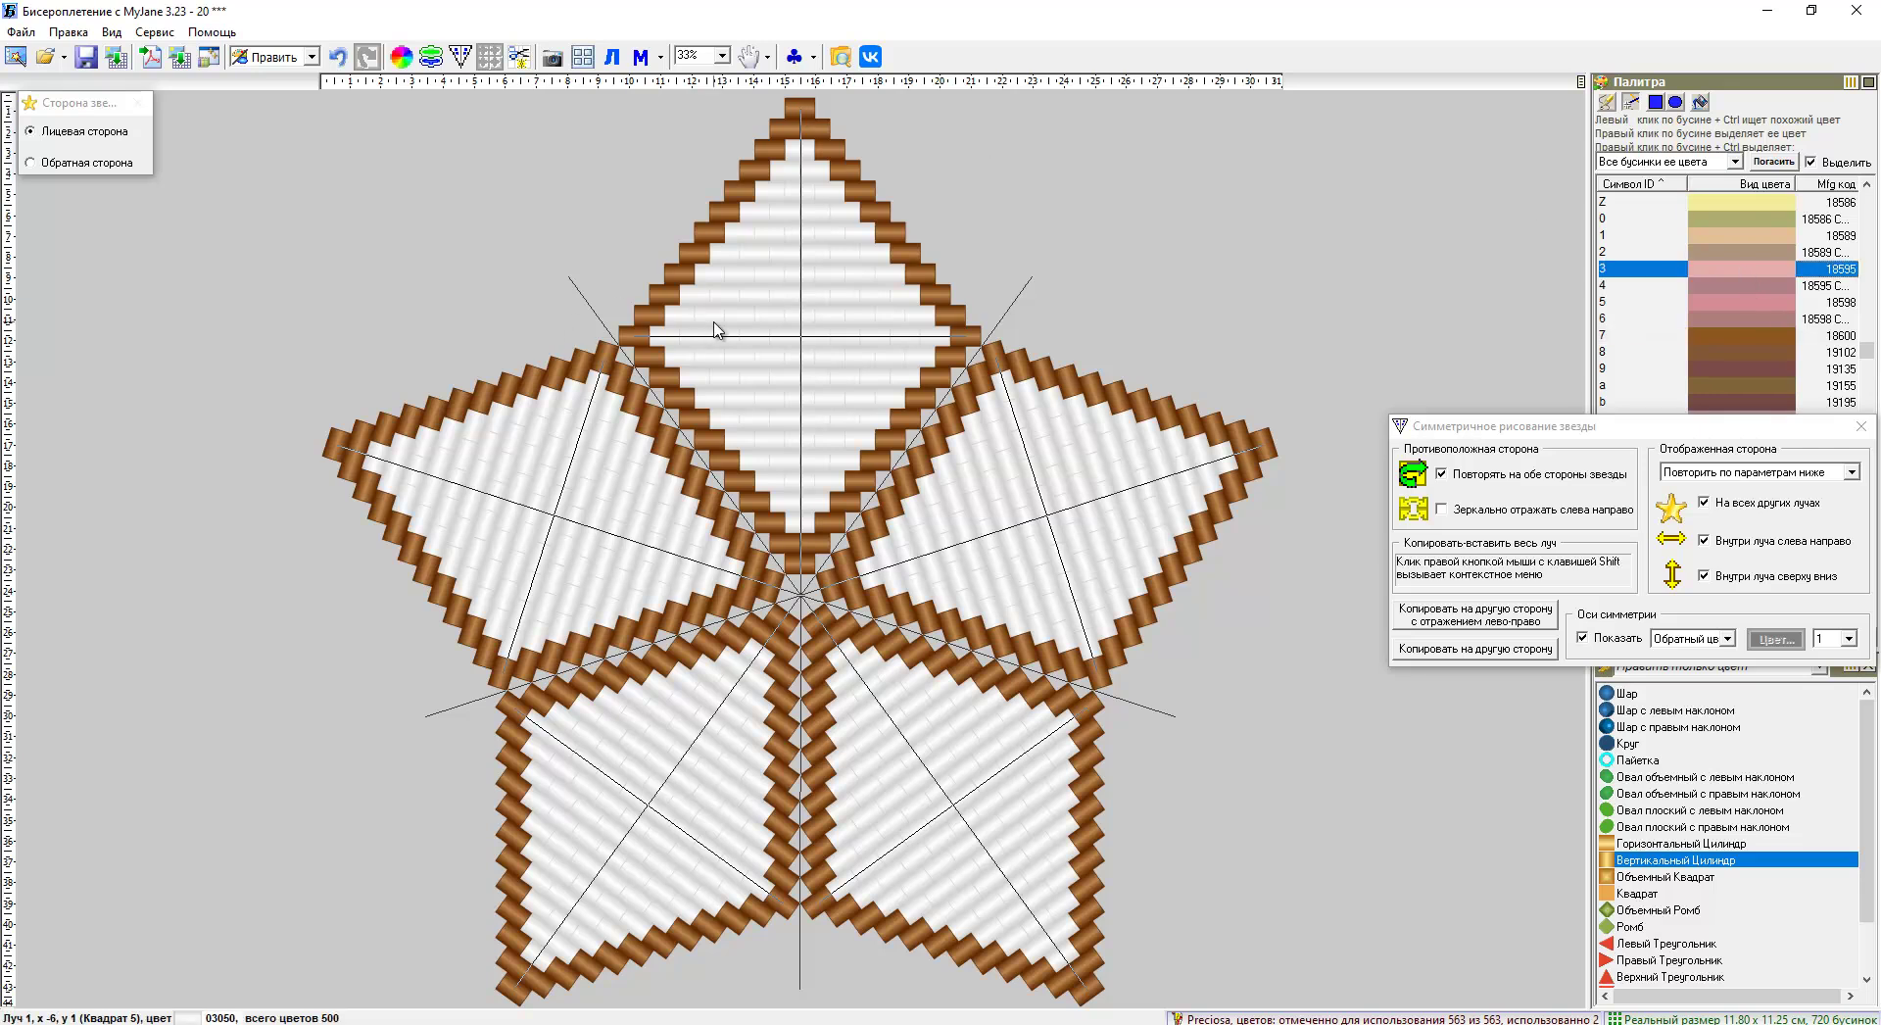
left_click_drag(709, 314, 801, 184)
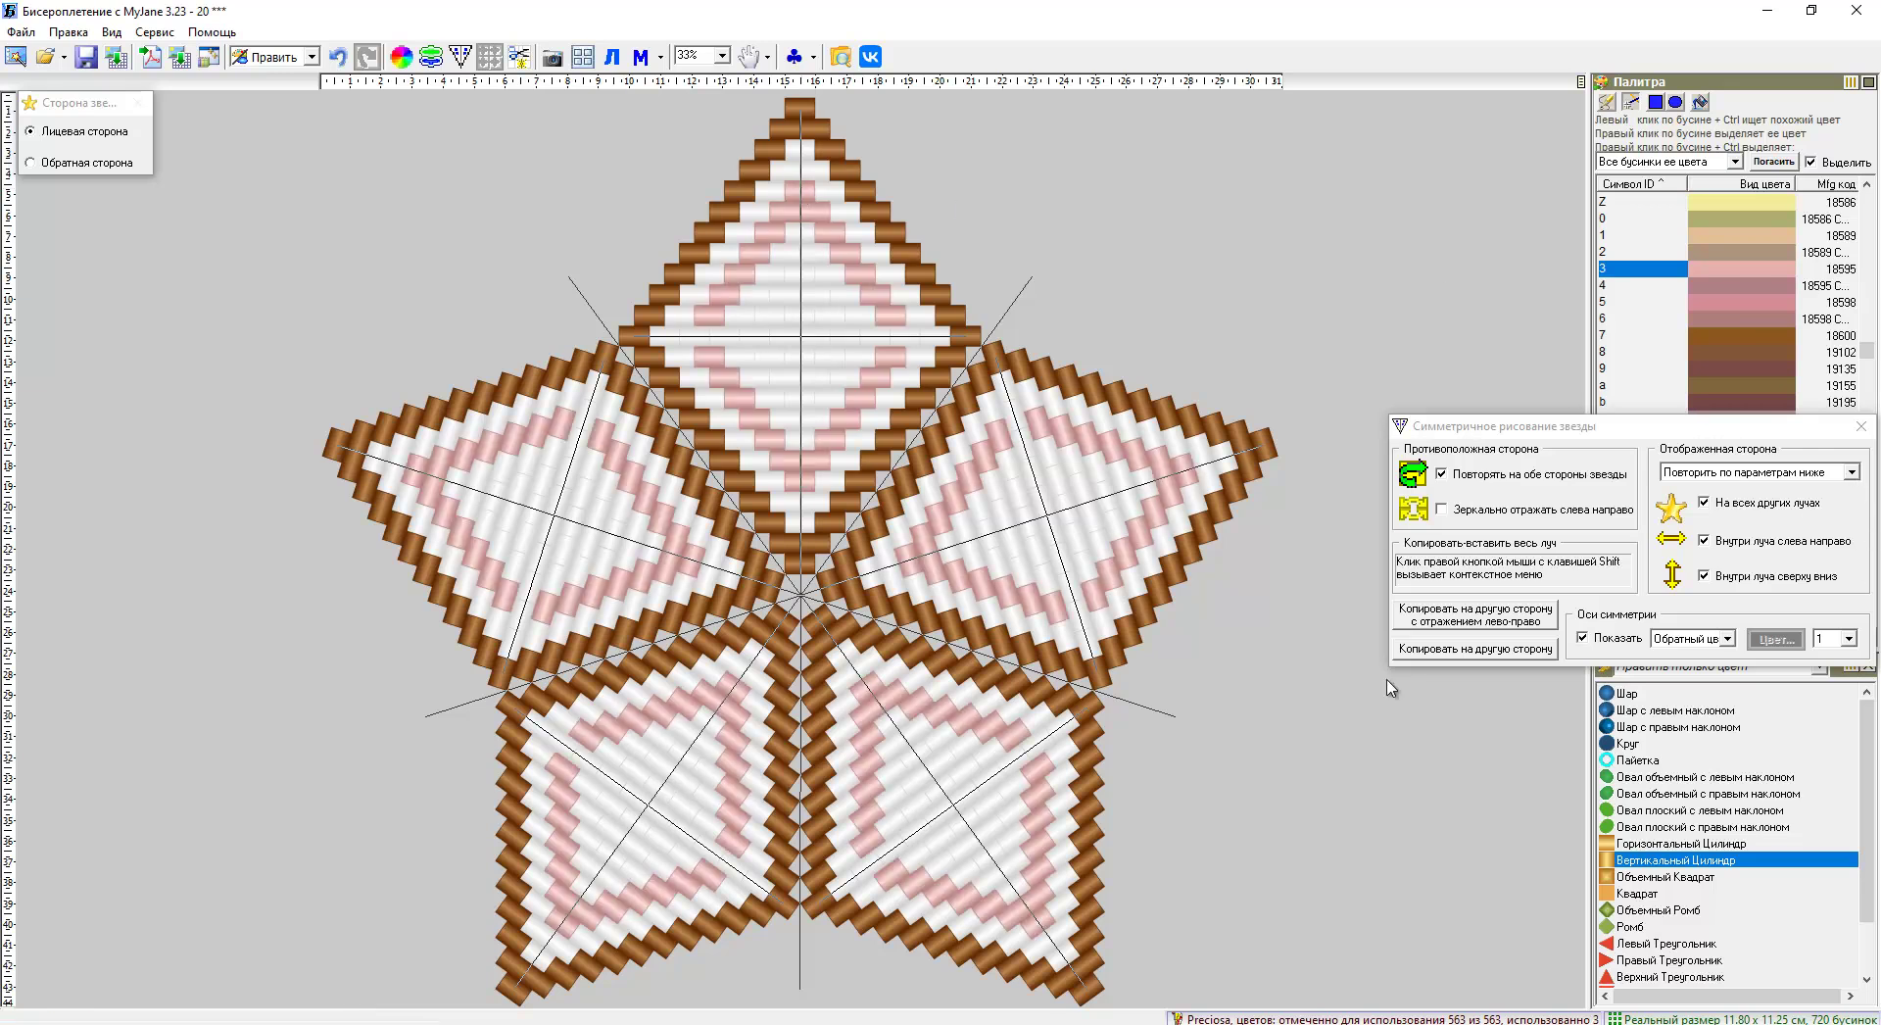
left_click(1859, 426)
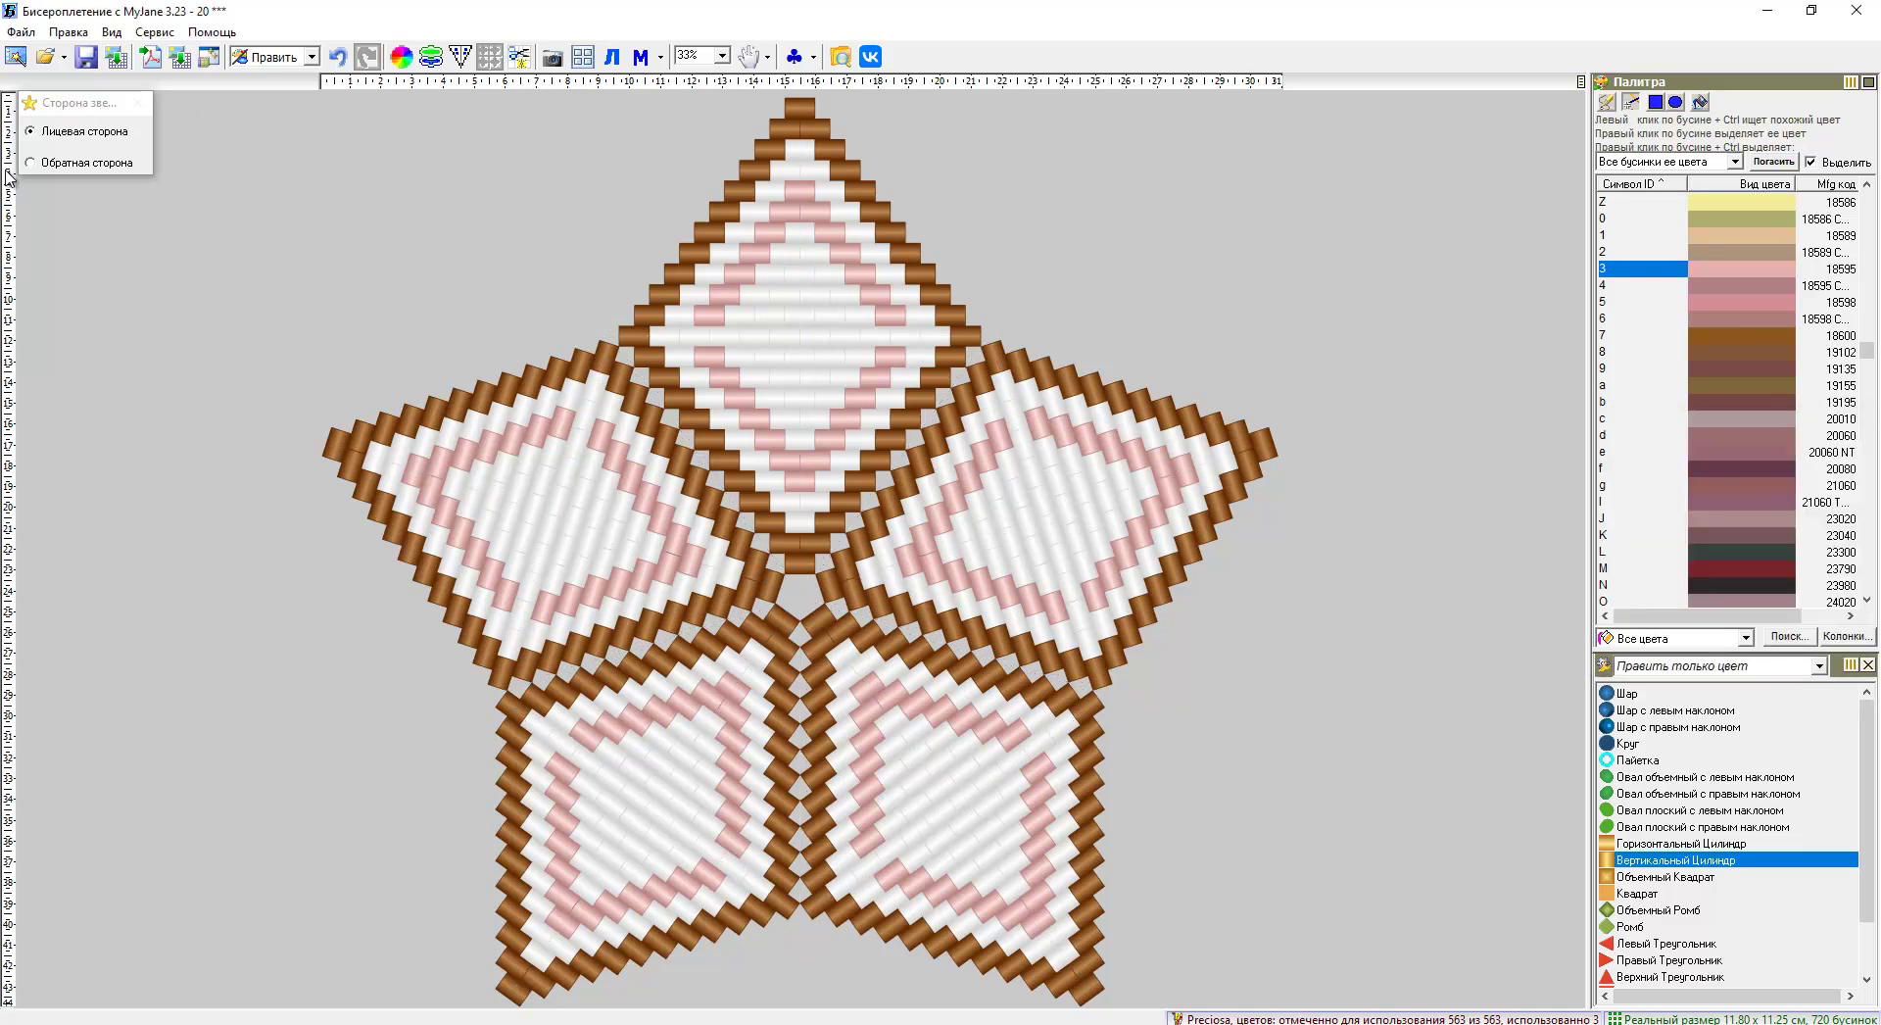
Open the recent design The woman with hat, discarding the changes to the current star.
left_click(61, 61)
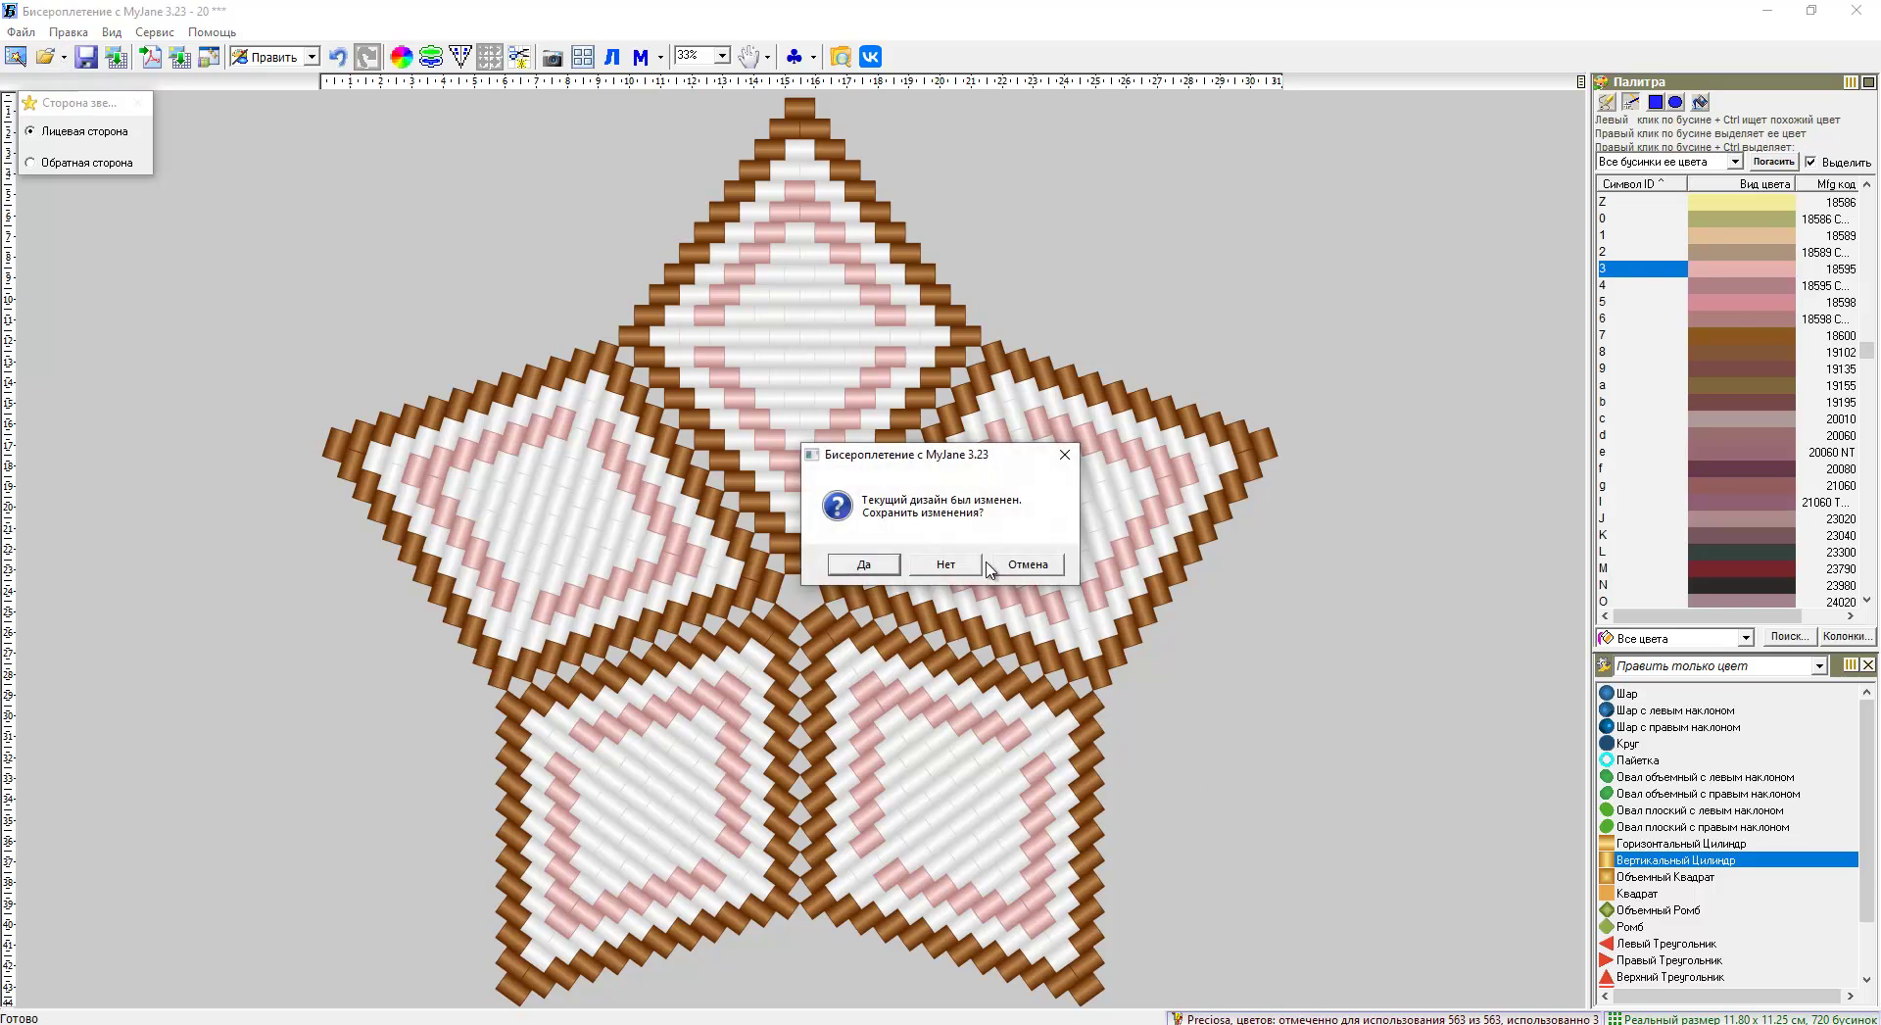
left_click(950, 568)
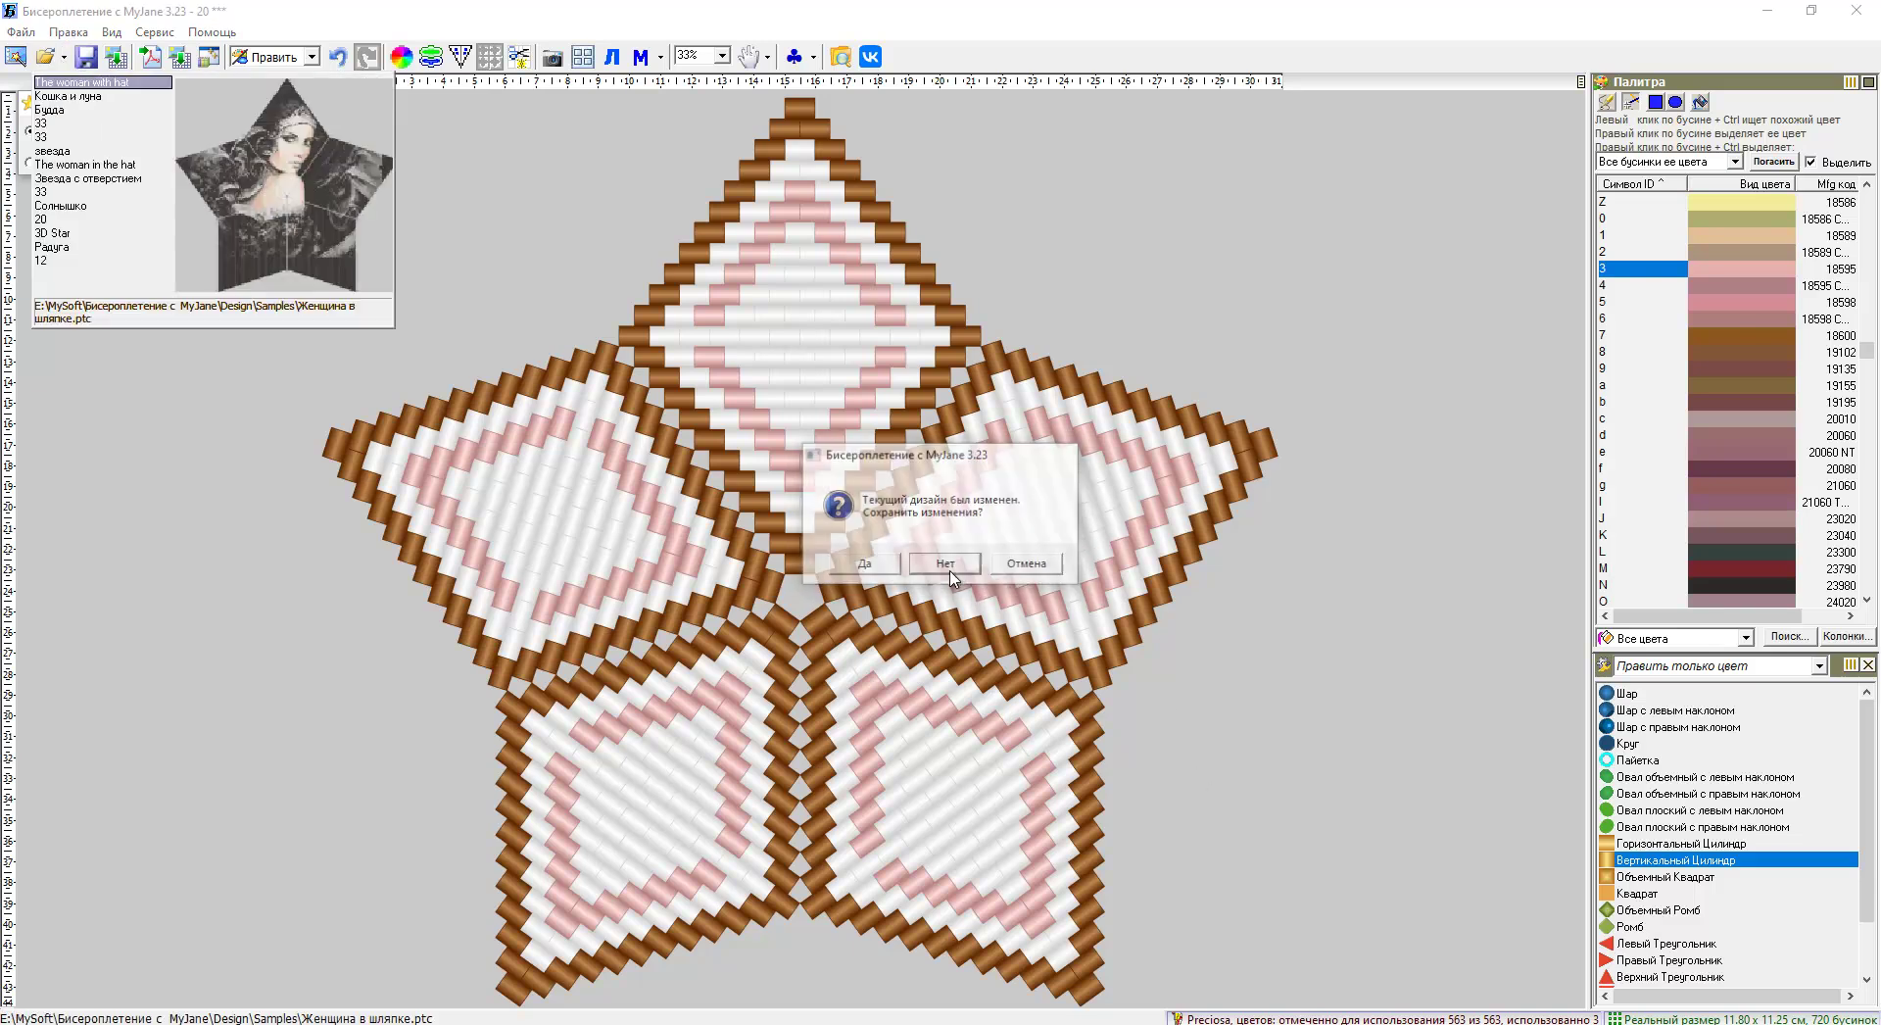
left_click(74, 82)
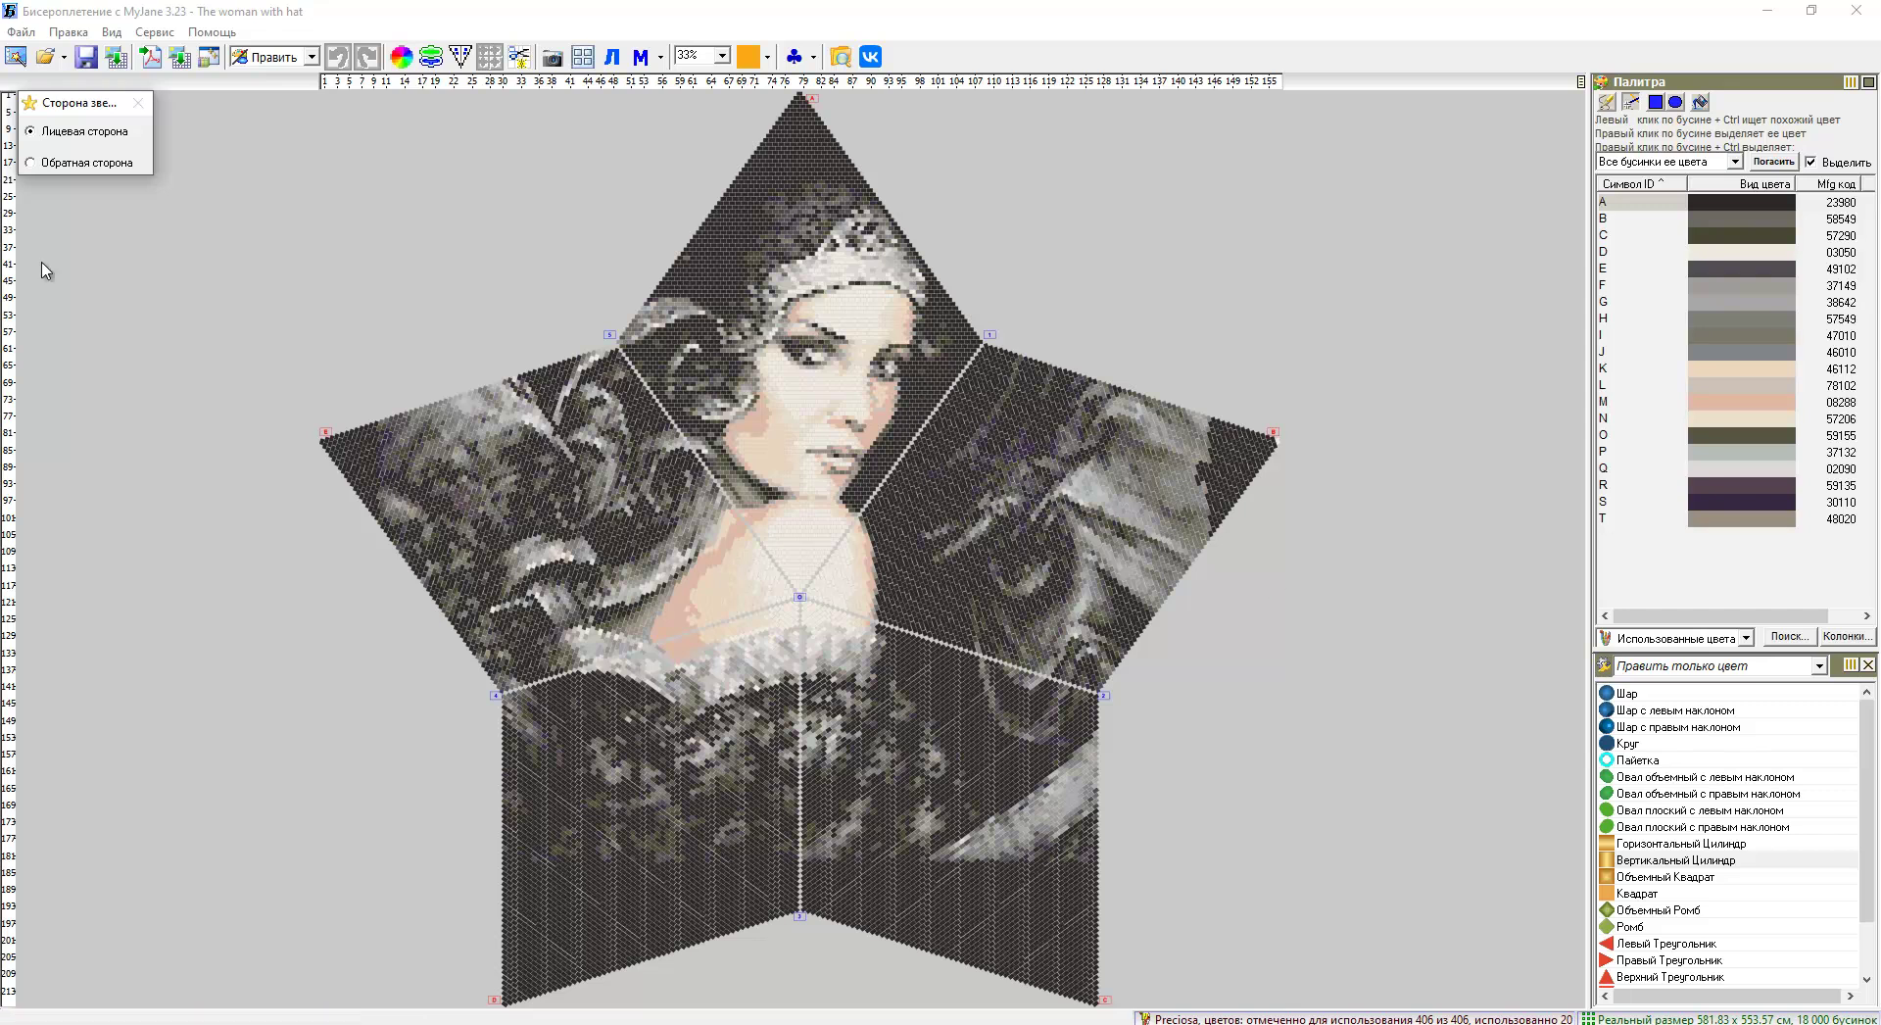
Close the portrait star design and begin another geometric-format design with the Preciosa palette.
left_click(24, 34)
left_click(105, 345)
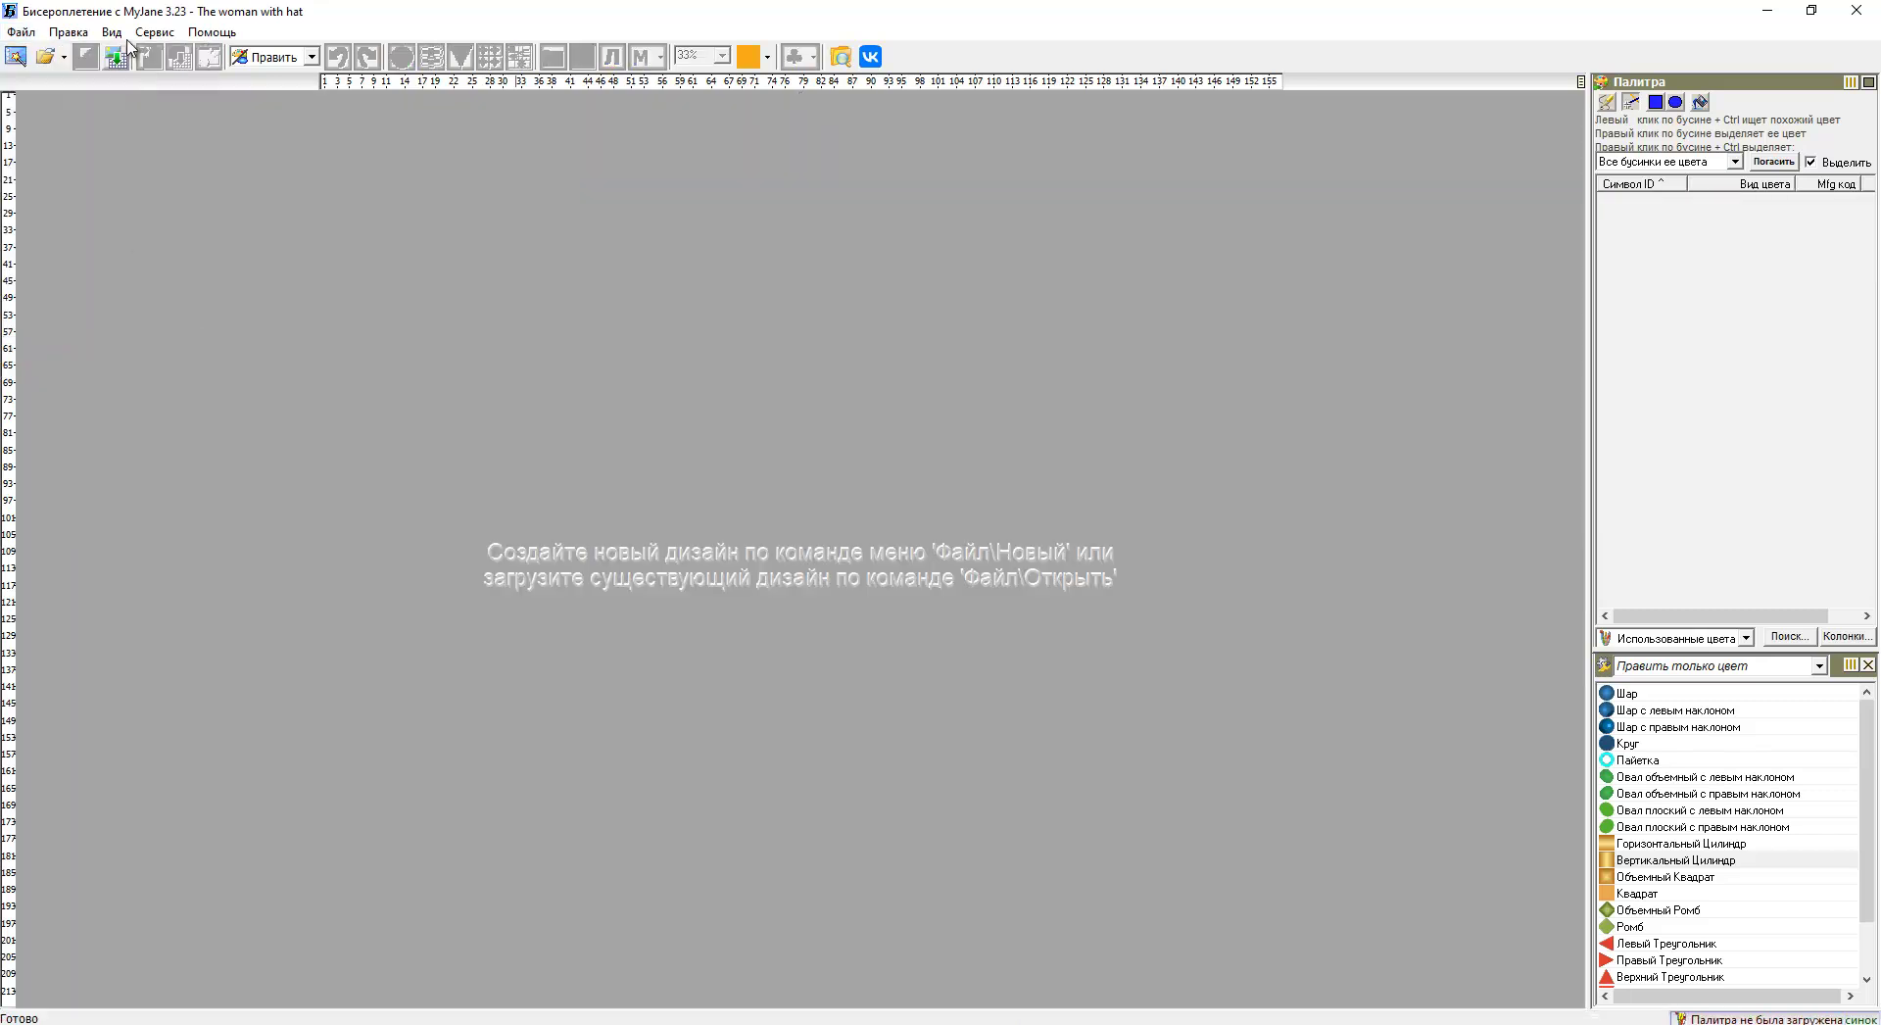
left_click(14, 56)
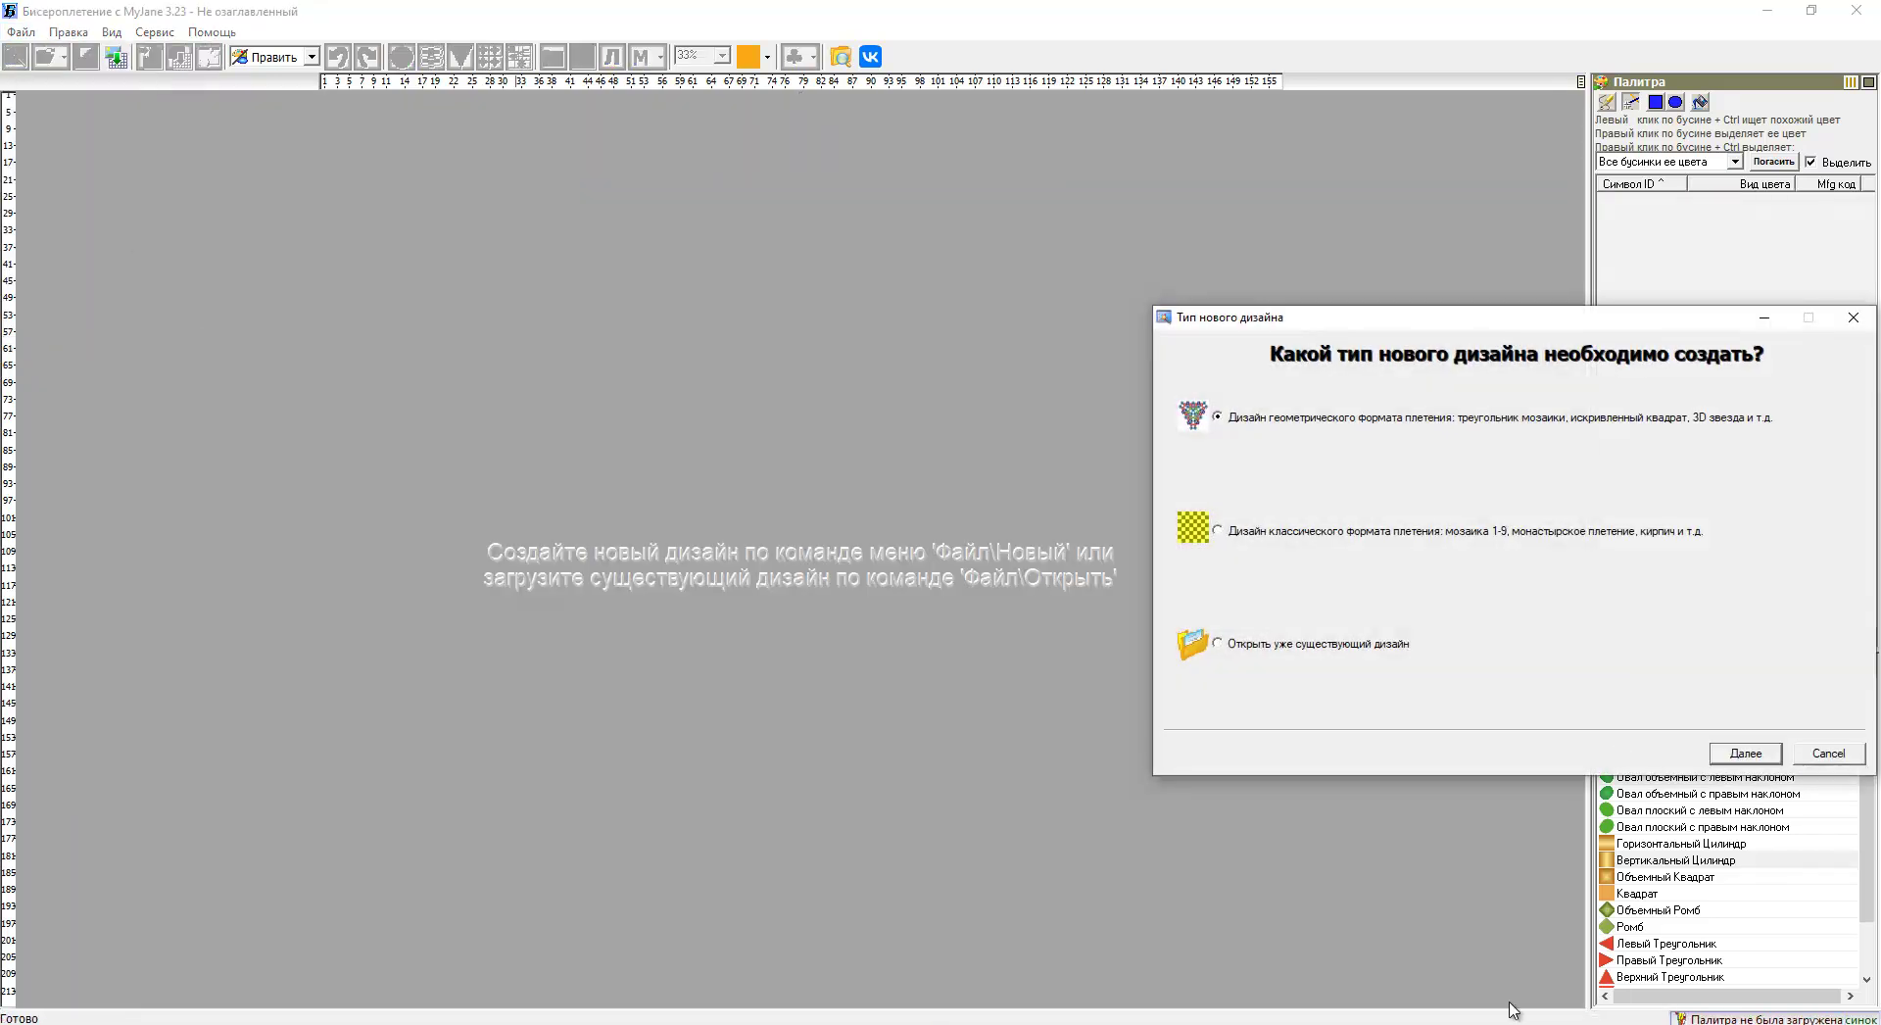
left_click(1716, 757)
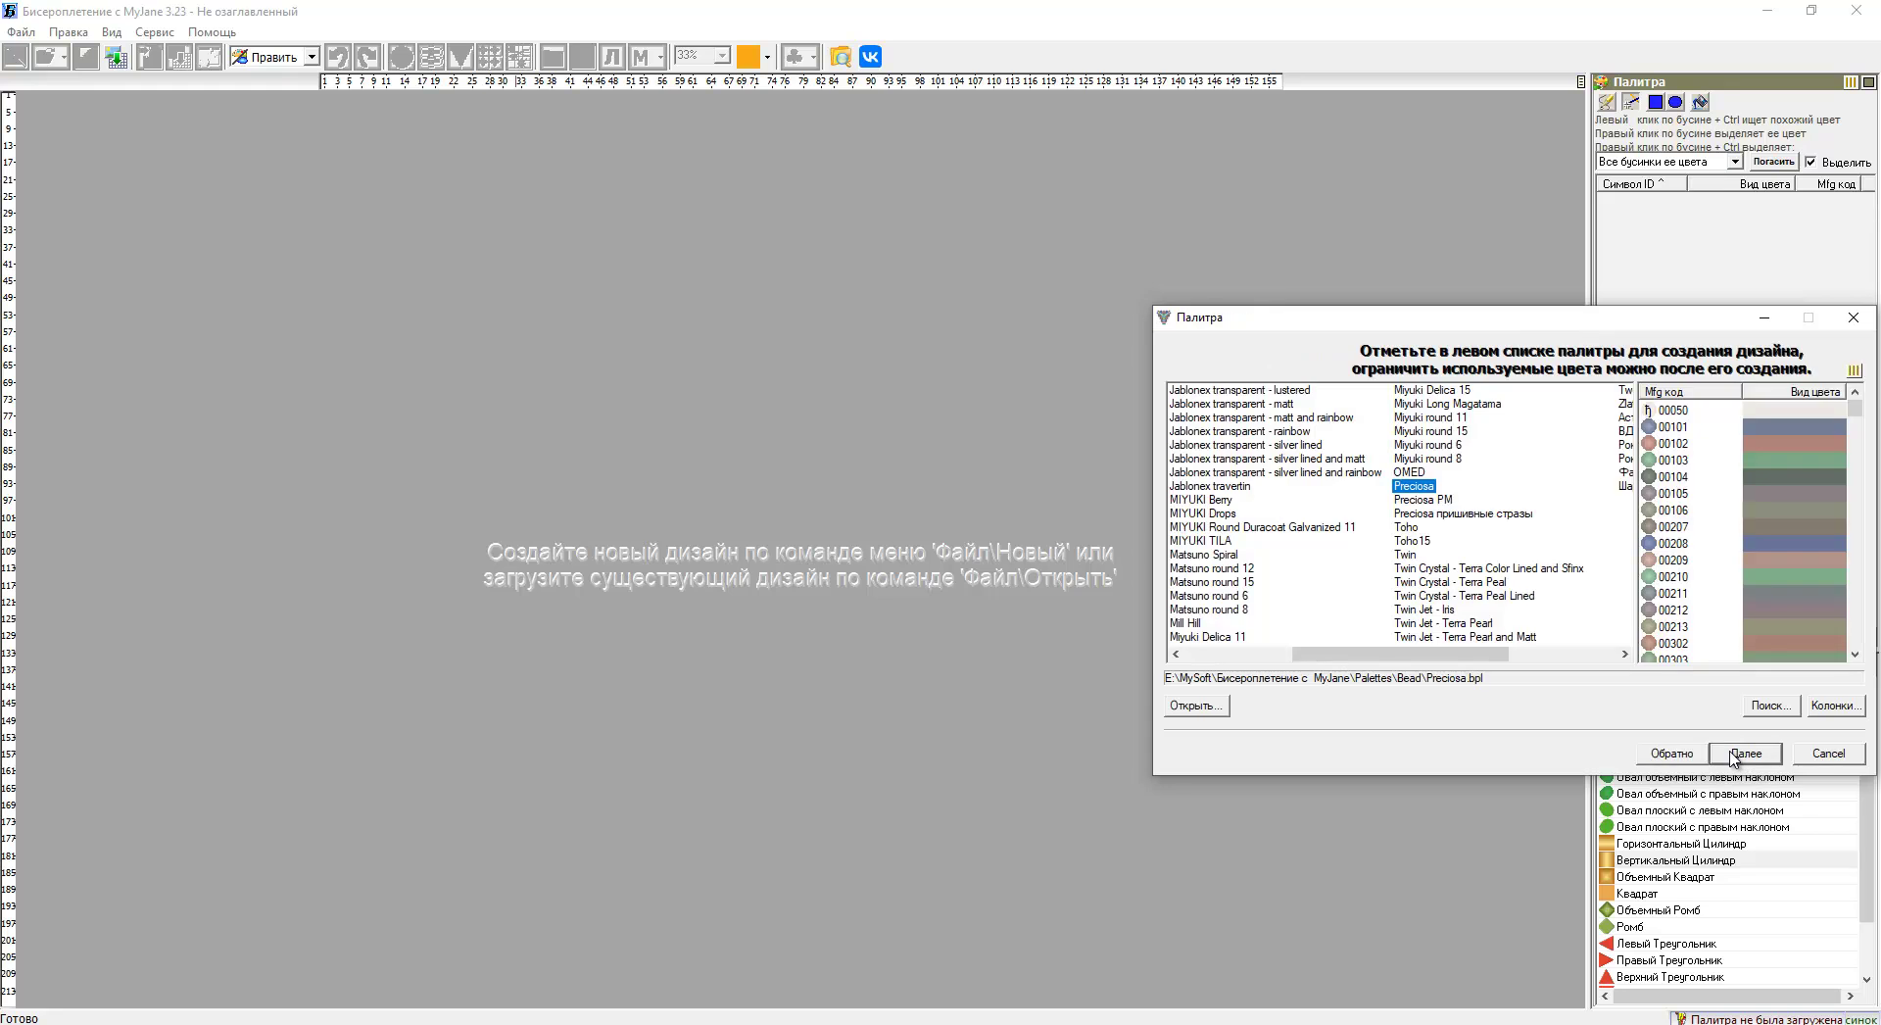
left_click(1742, 757)
left_click(1740, 756)
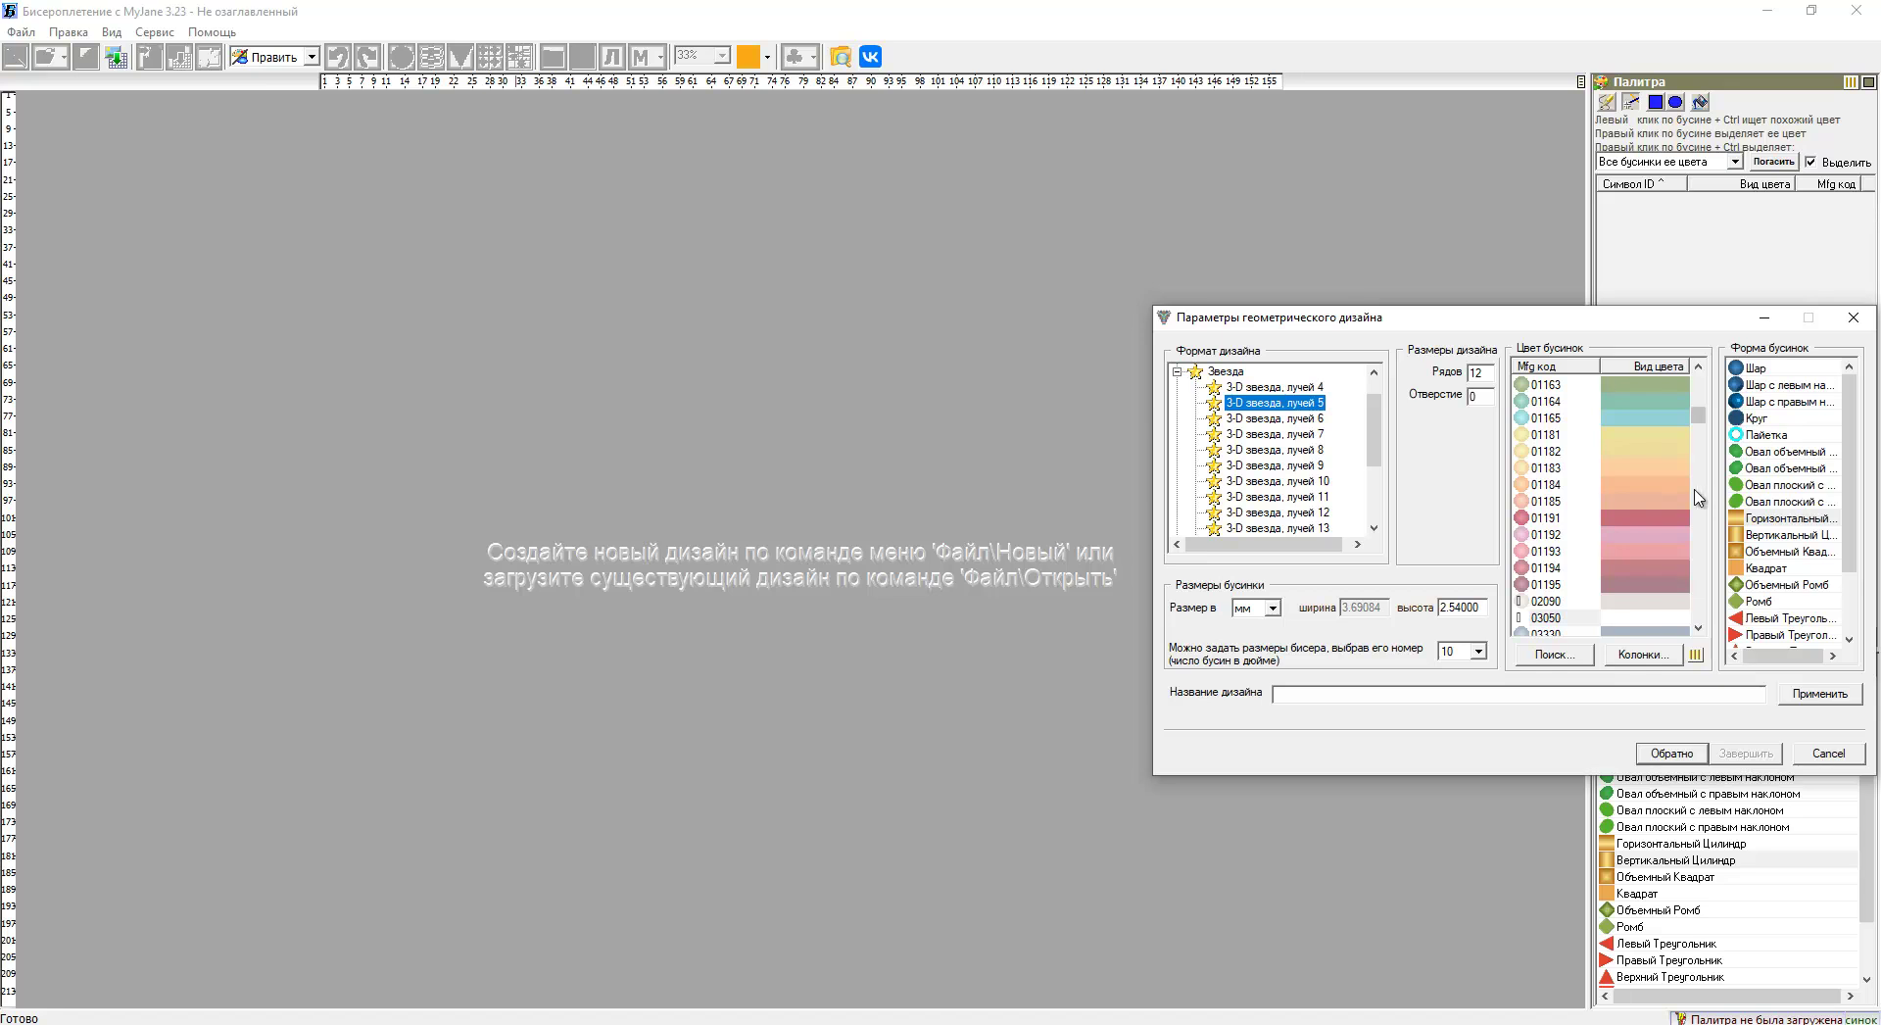
Create a five-ray 3D star with 40 rows, name the design 40, and close the symmetric drawing settings.
double_click(1481, 372)
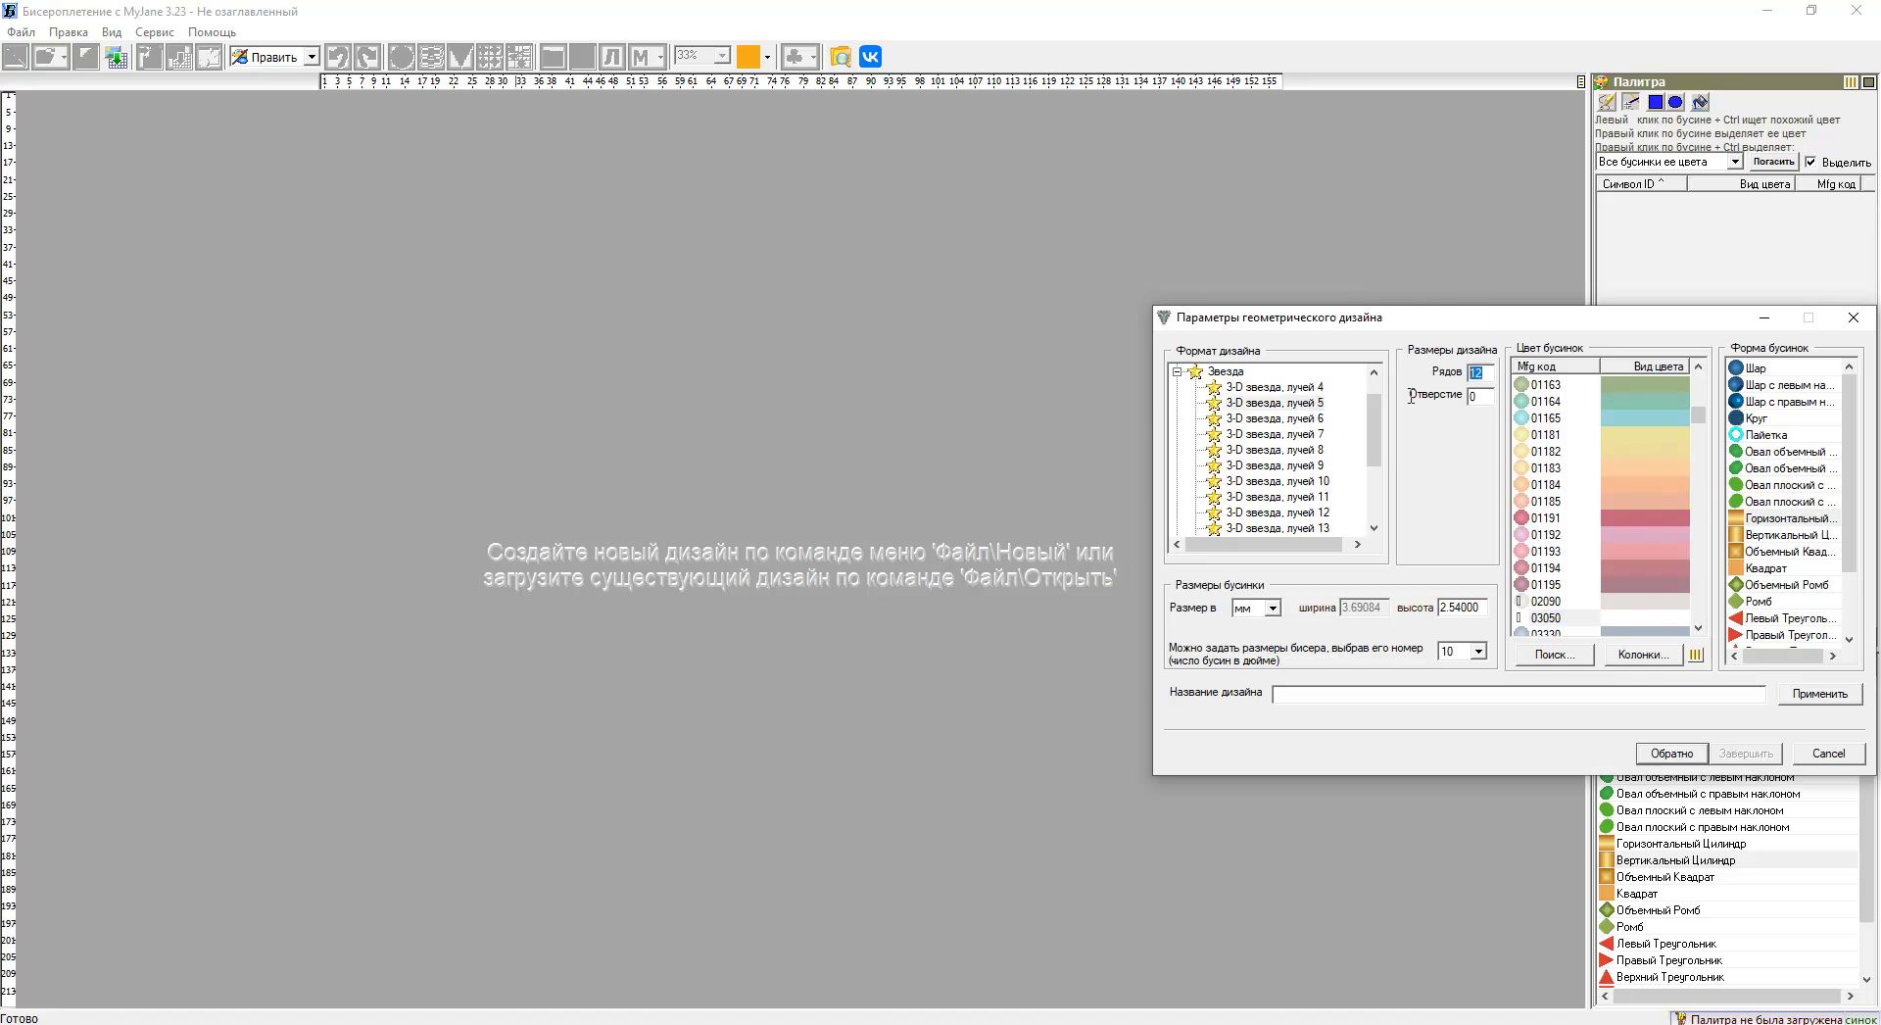
type("40")
left_click(1820, 694)
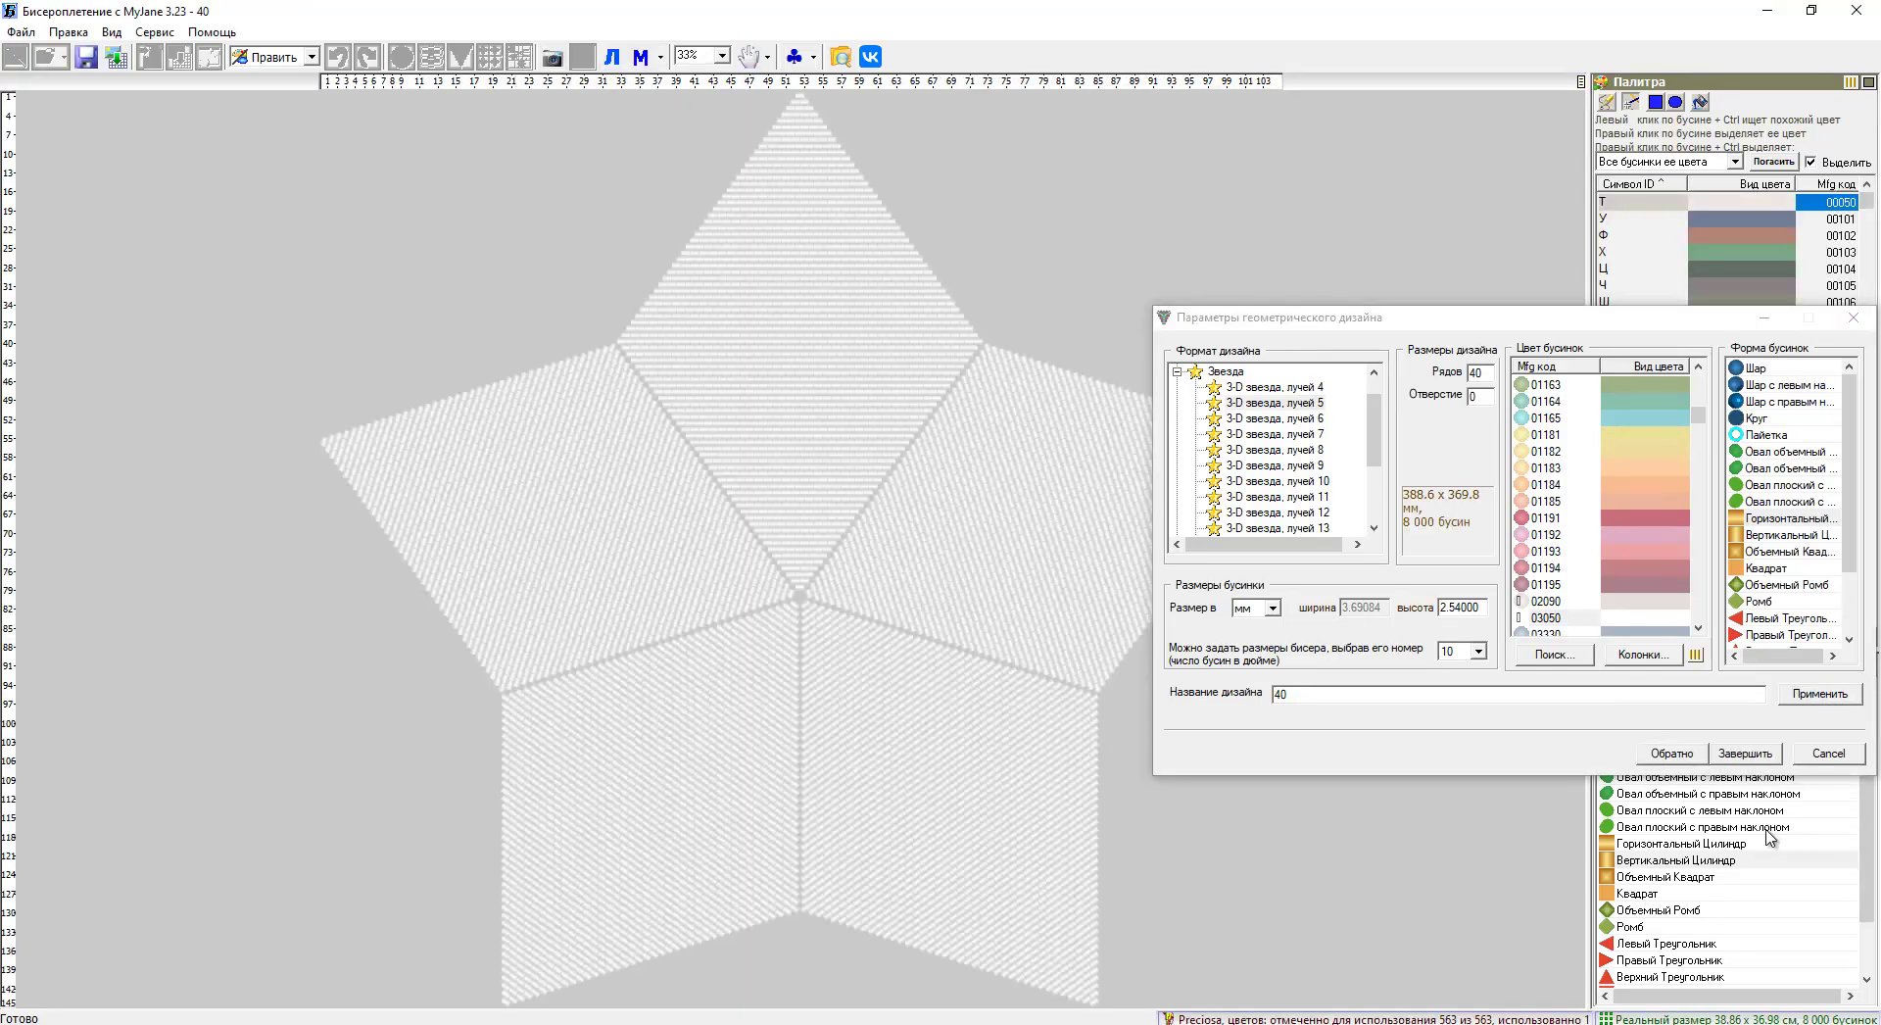
left_click(1744, 753)
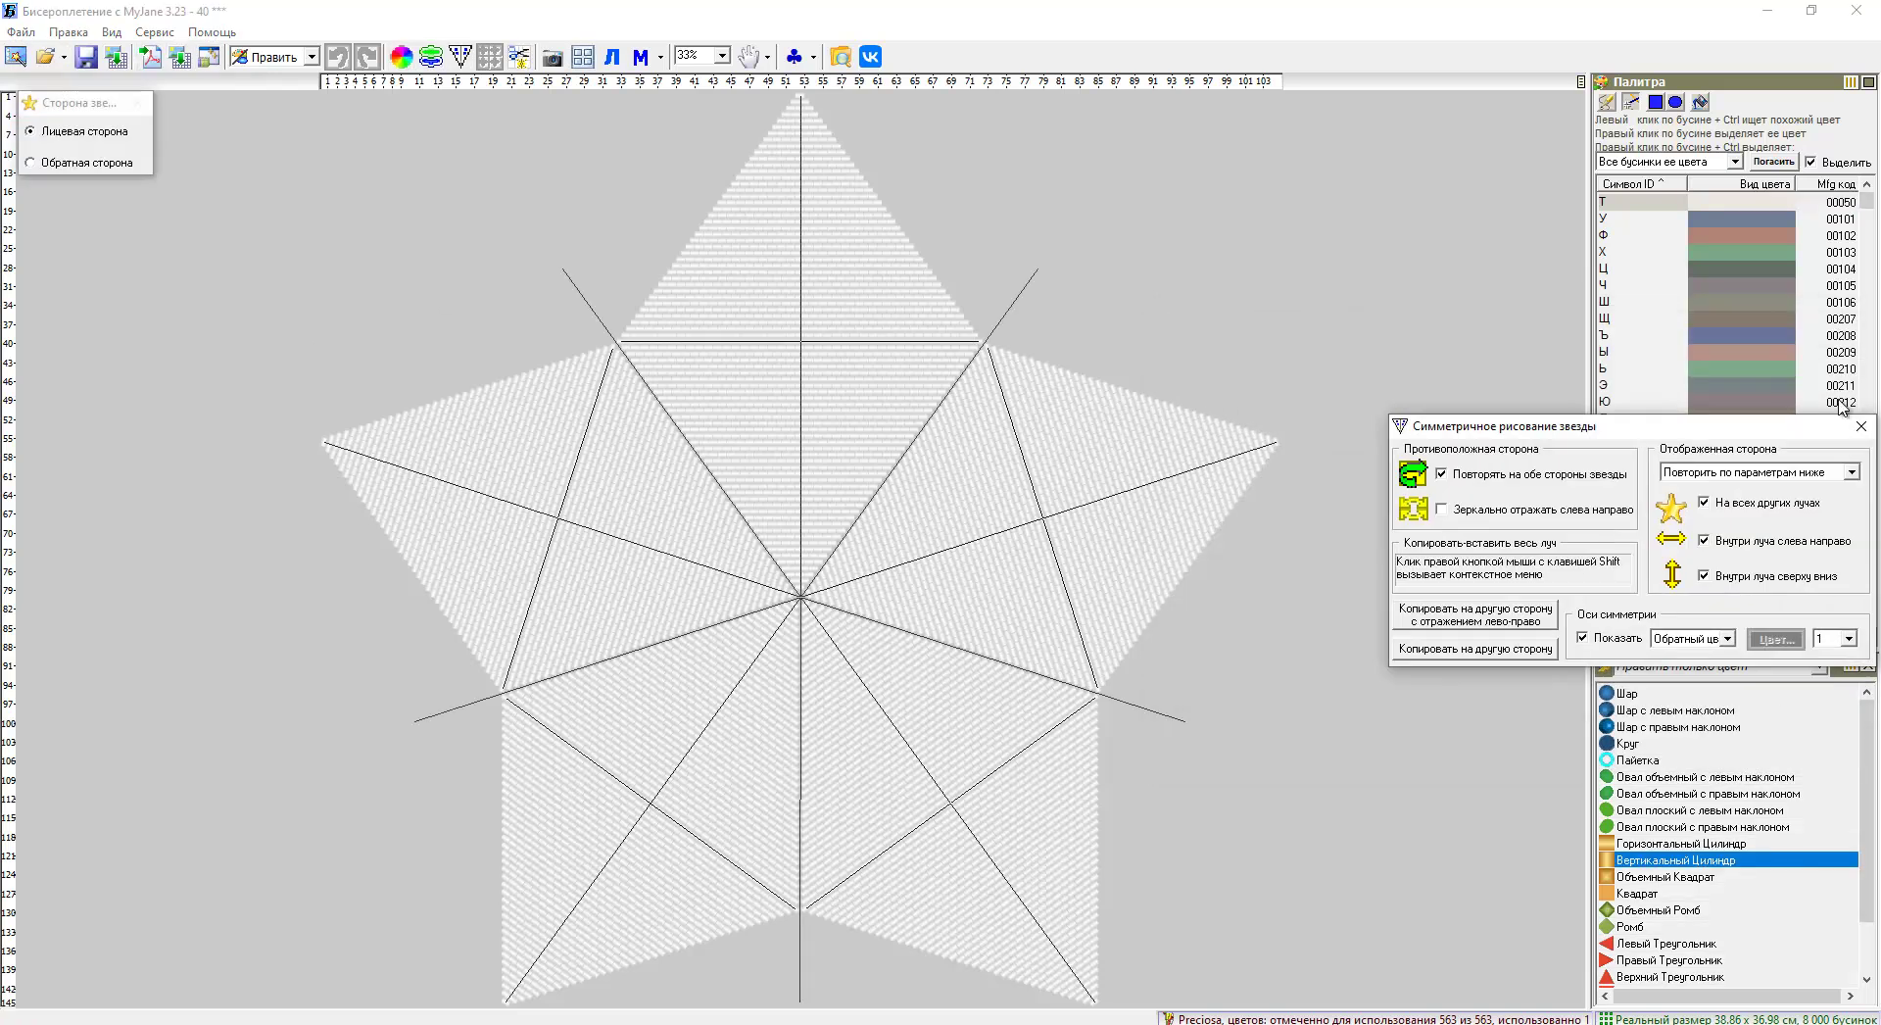
left_click(1860, 426)
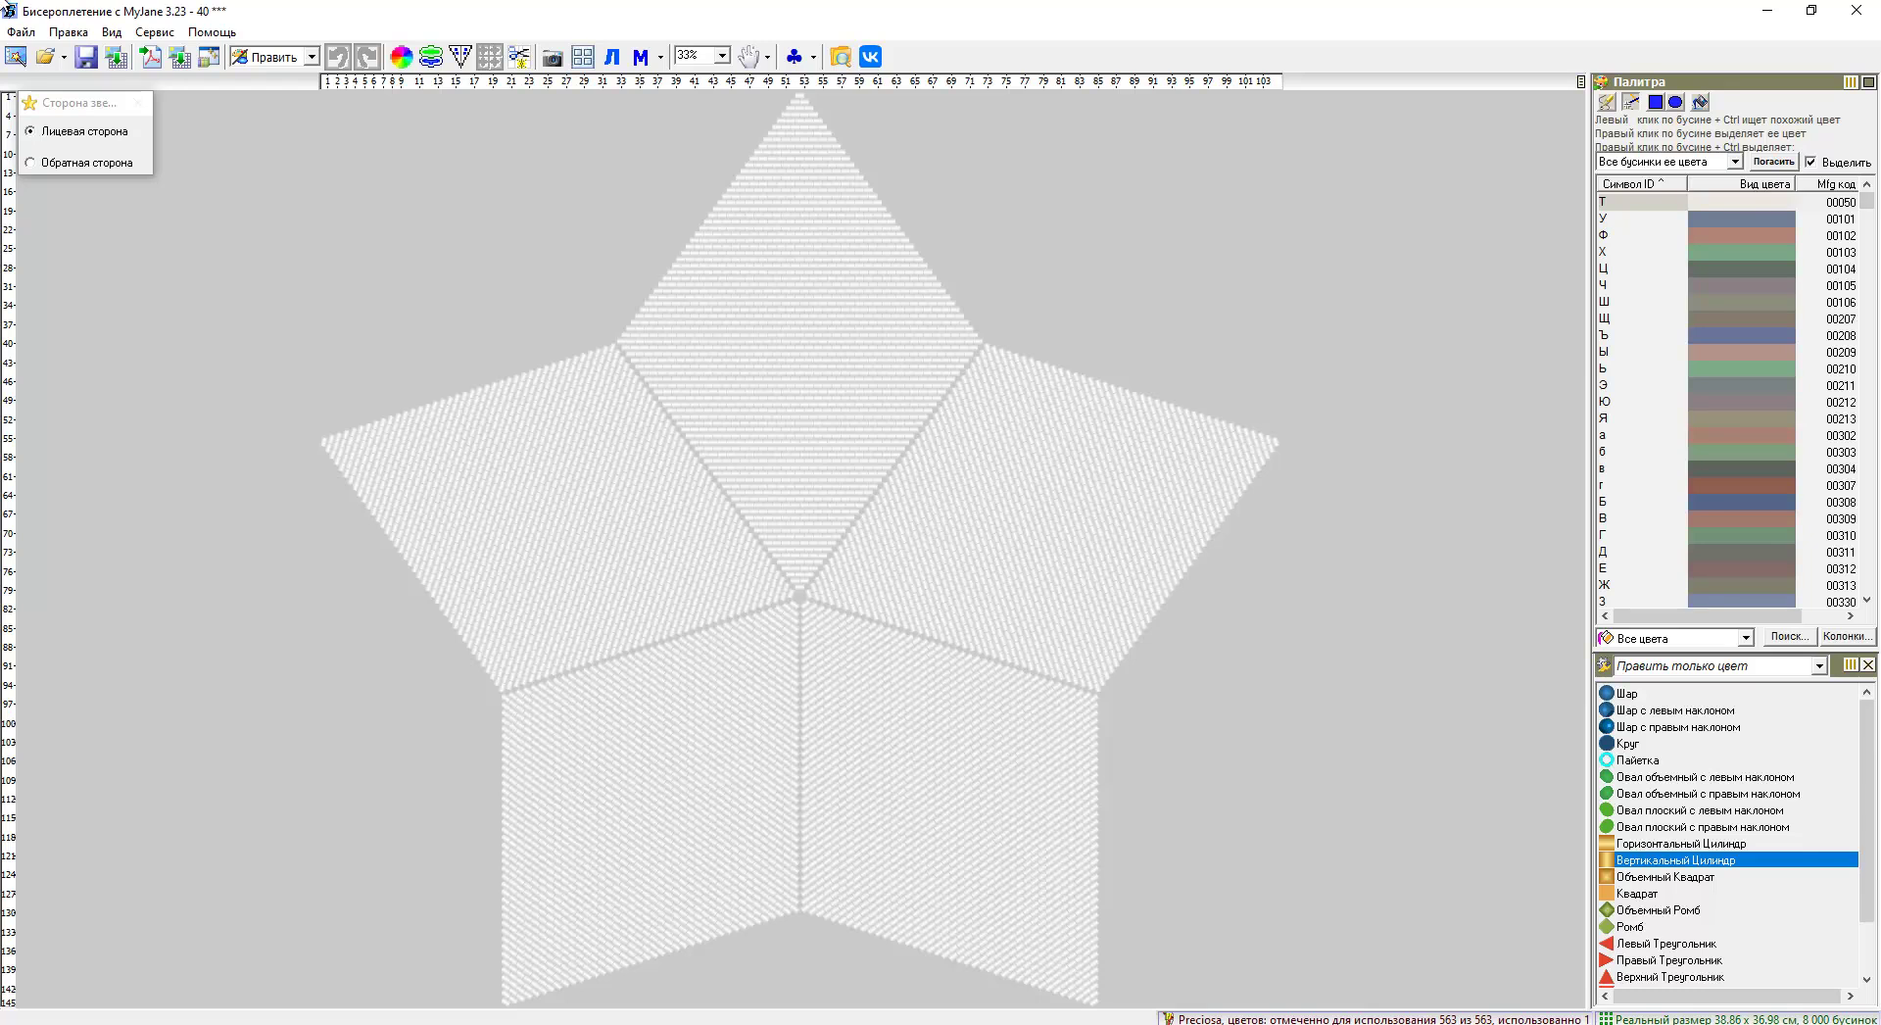
Load the recent picture Woman in hat for colour import and centre it over the star.
left_click(115, 59)
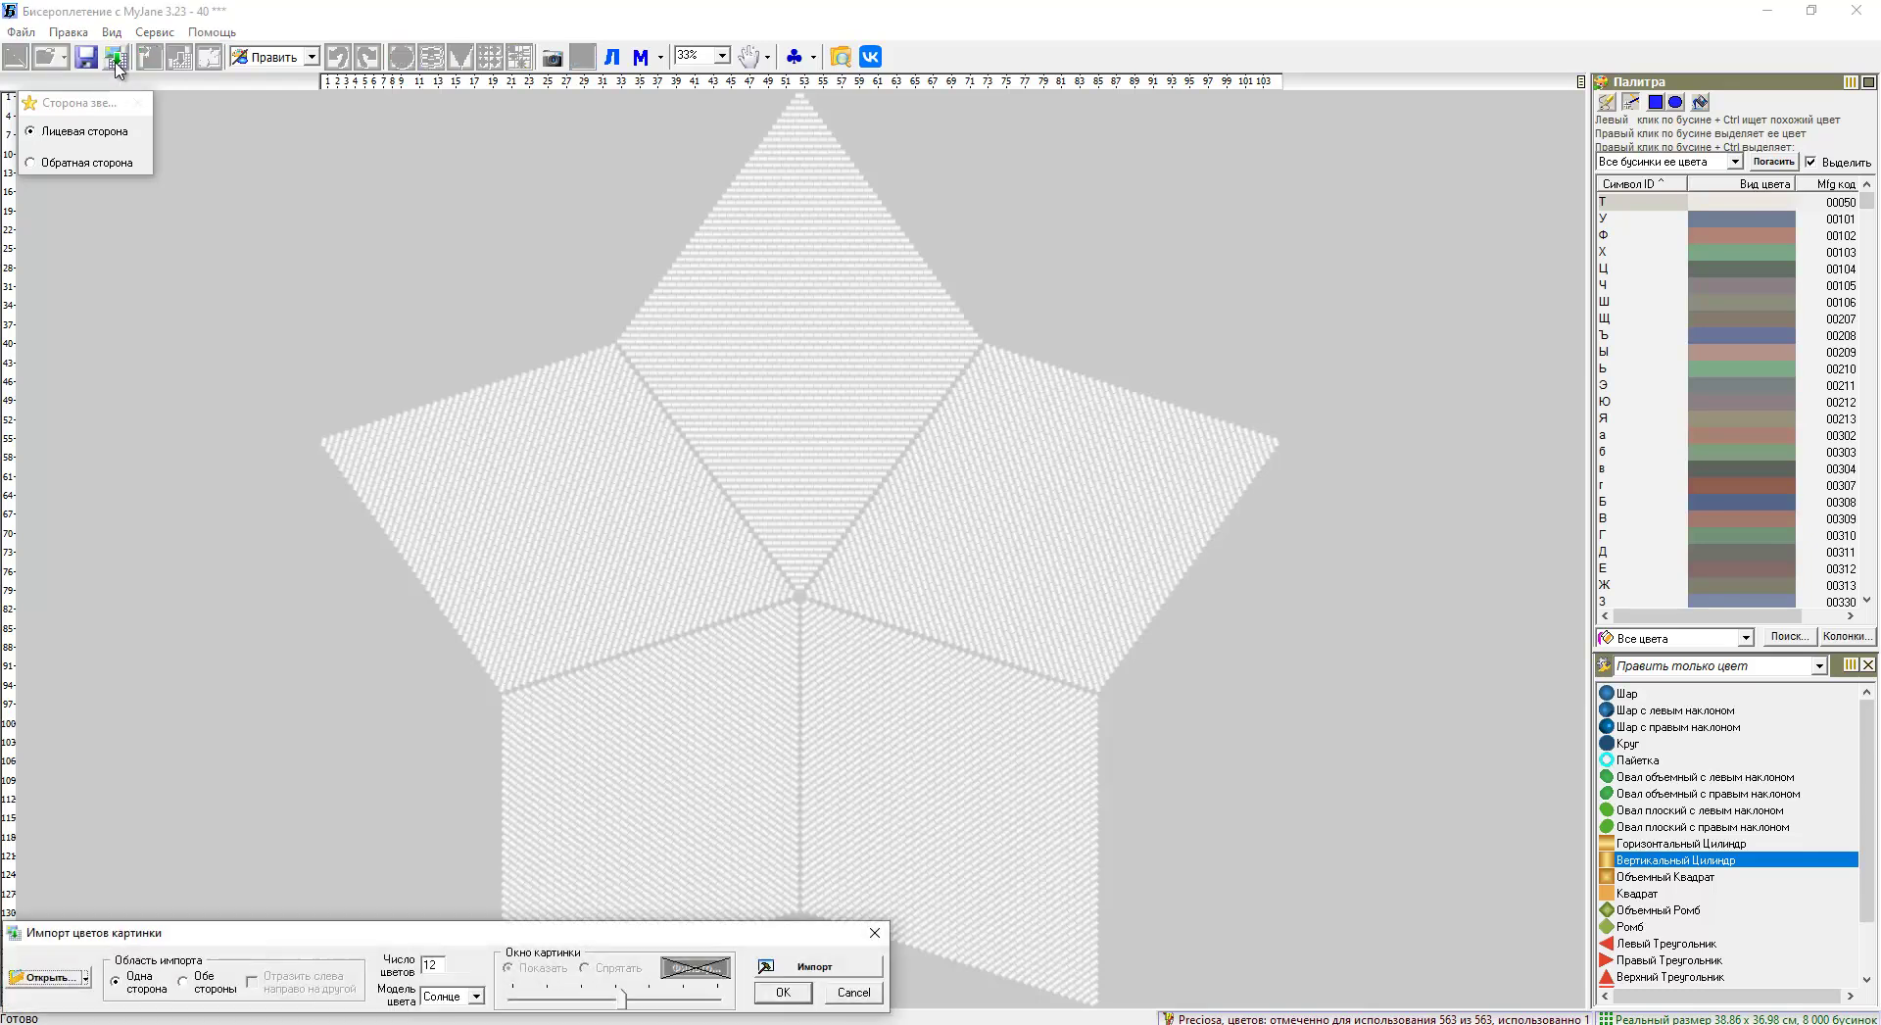
left_click(86, 978)
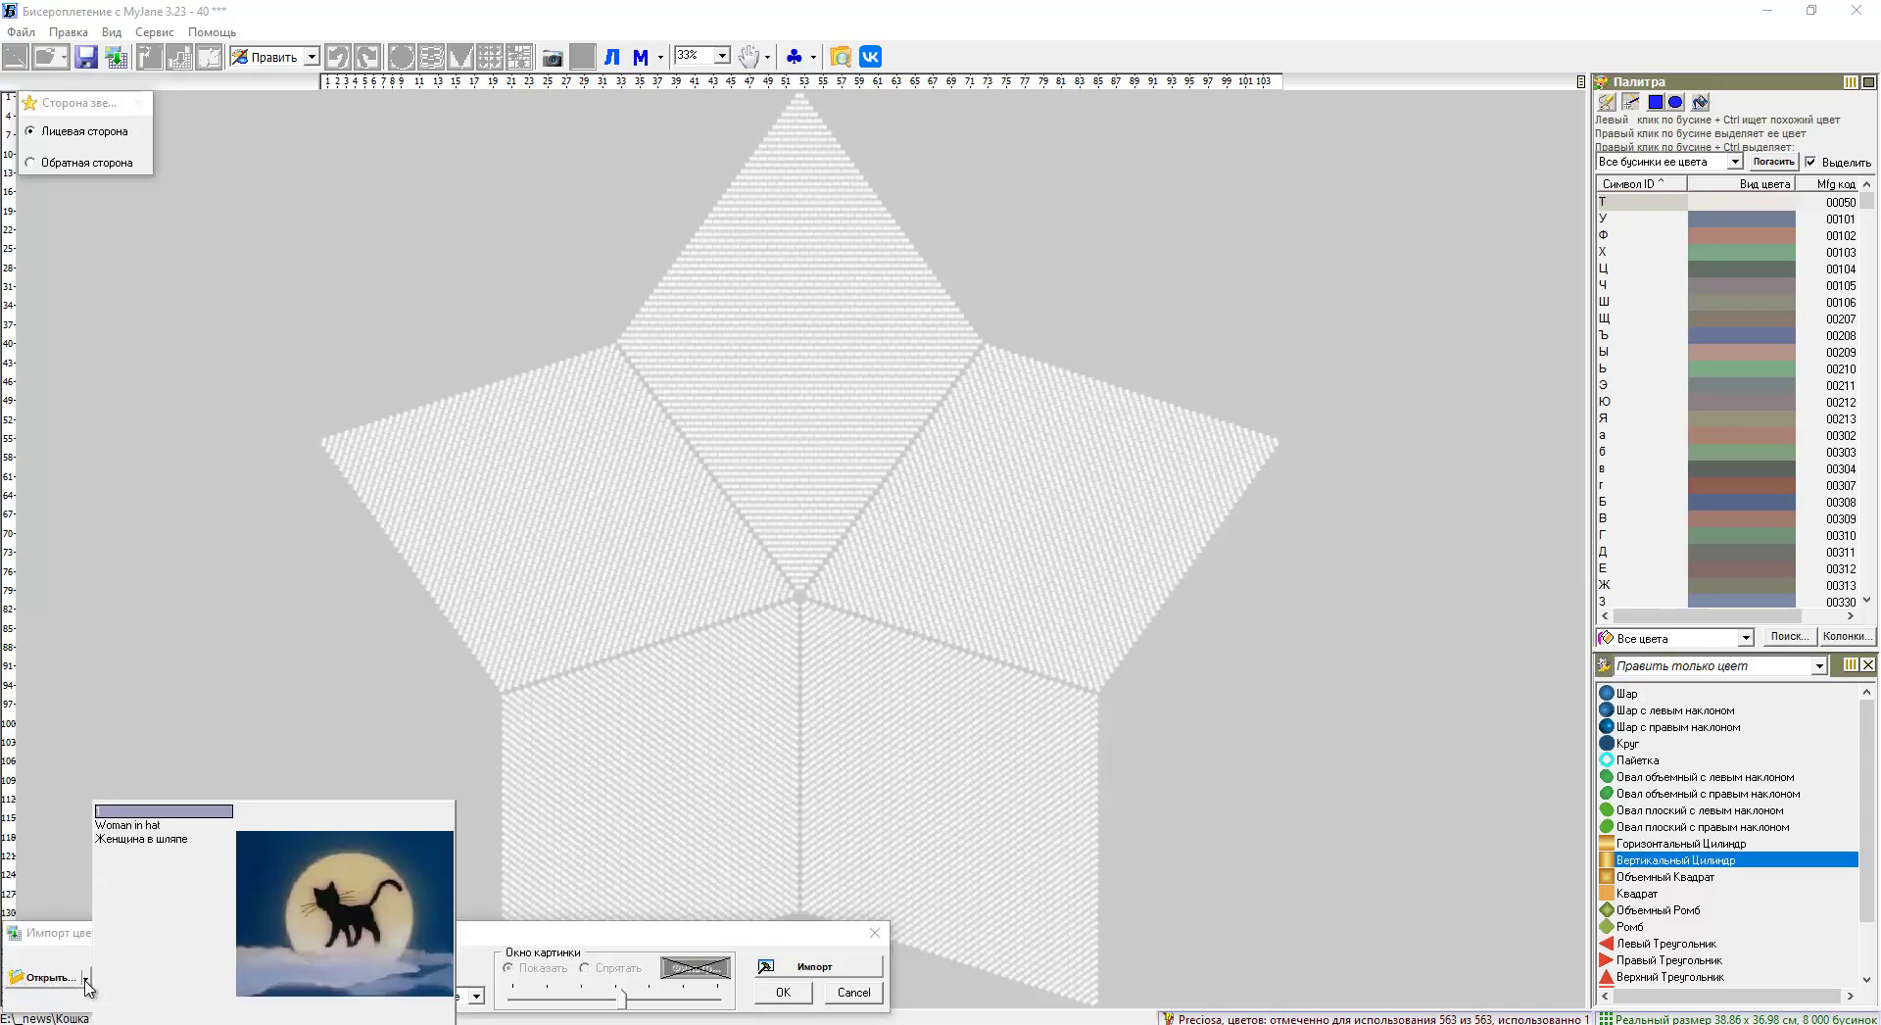
left_click(111, 826)
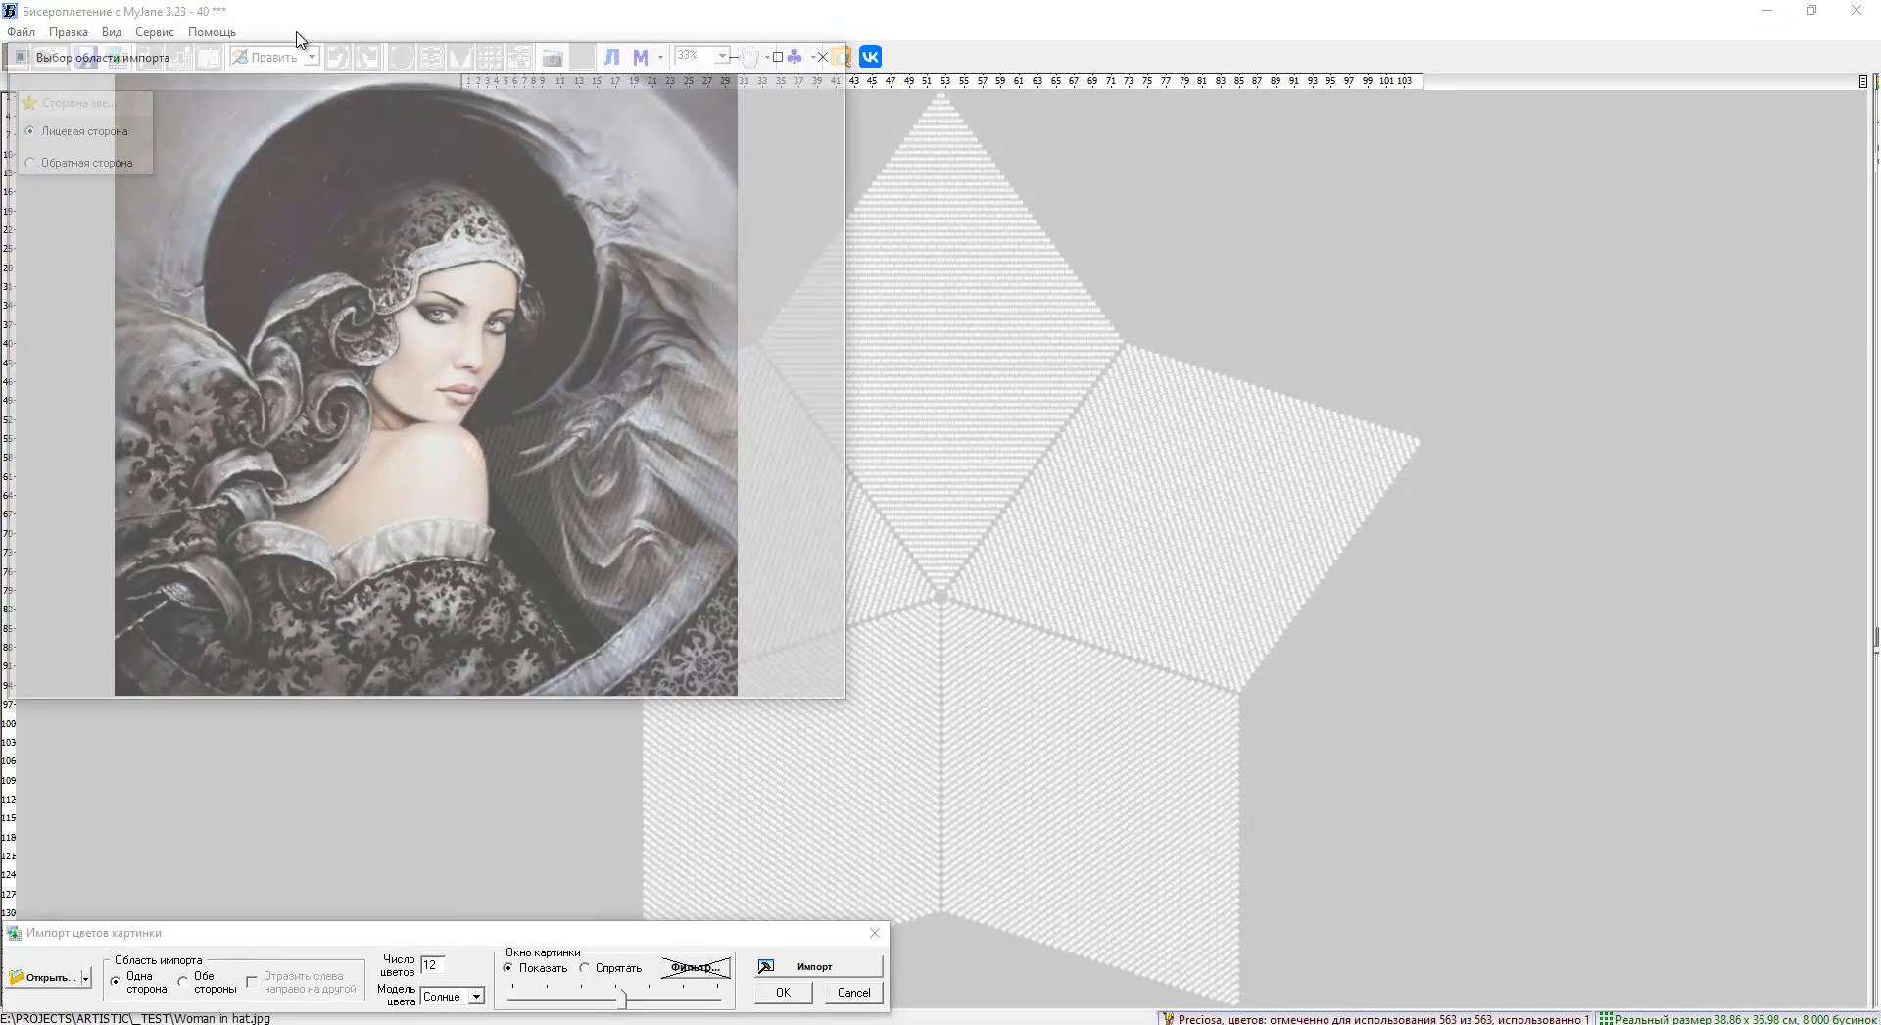
left_click_drag(332, 45, 1003, 356)
left_click_drag(535, 337, 477, 242)
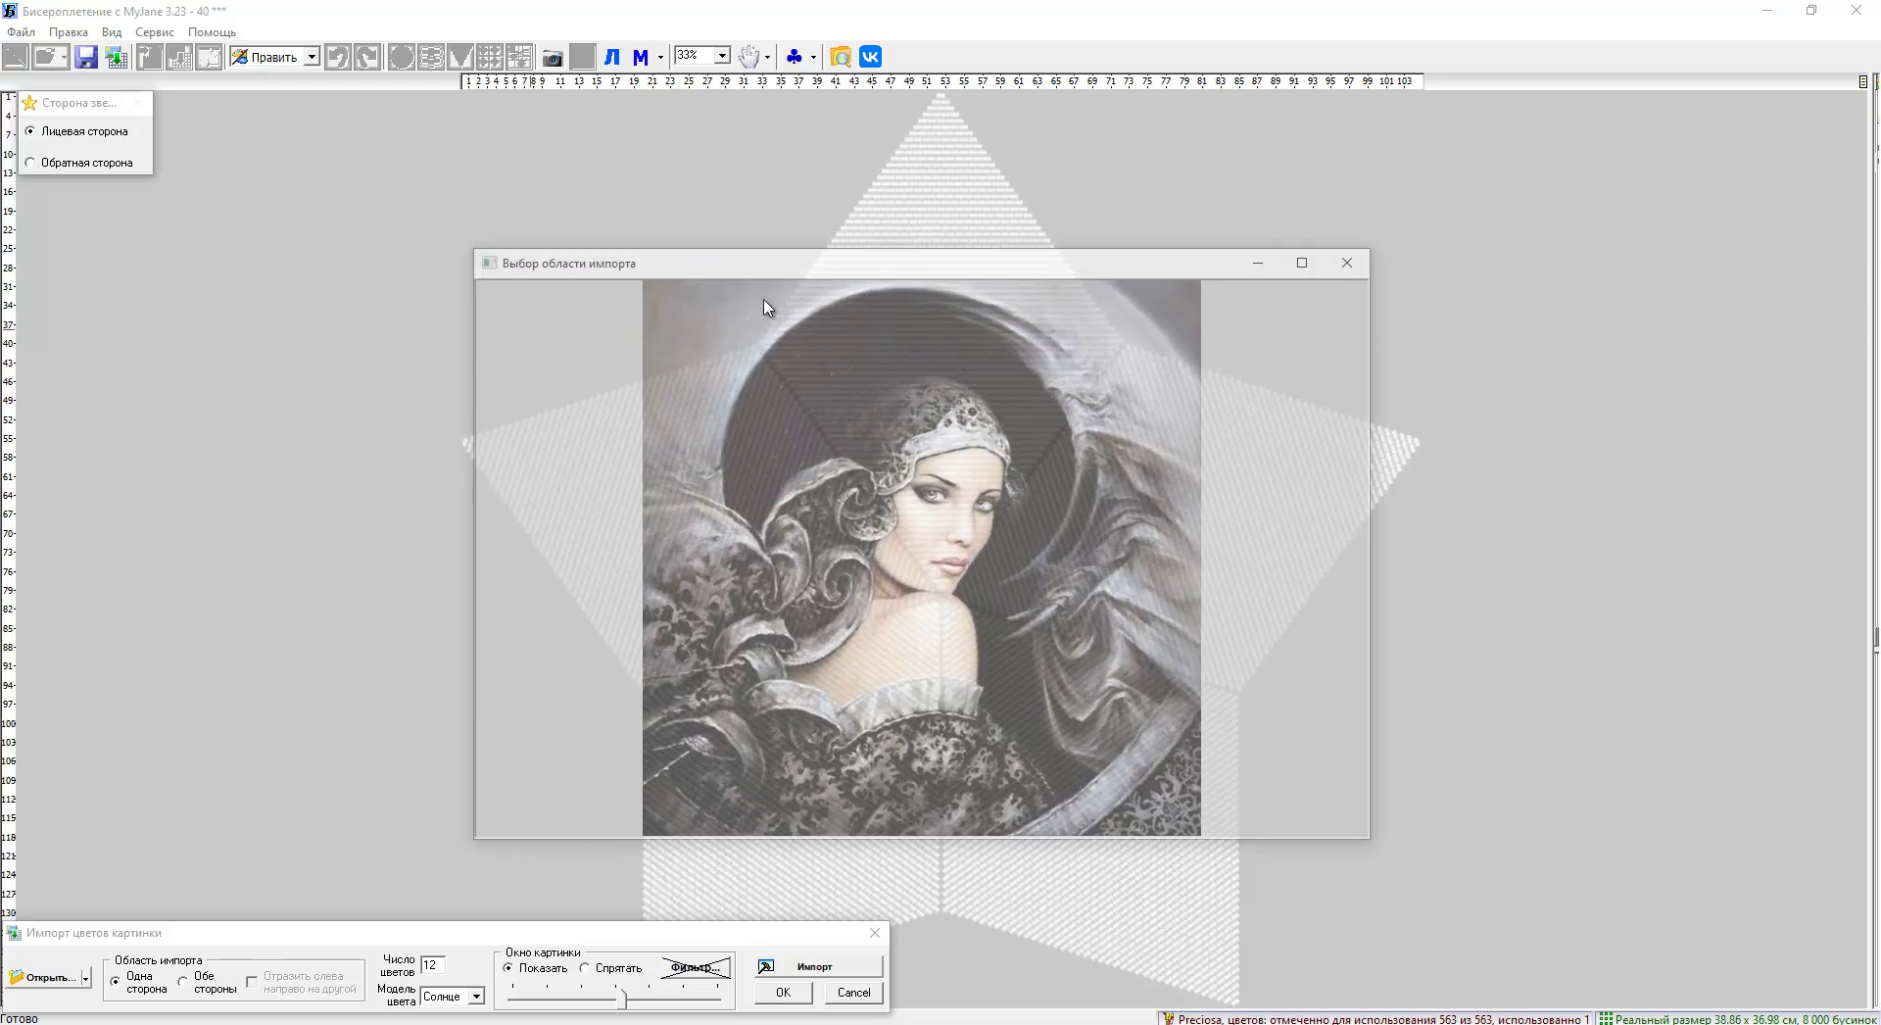
left_click_drag(809, 265, 848, 318)
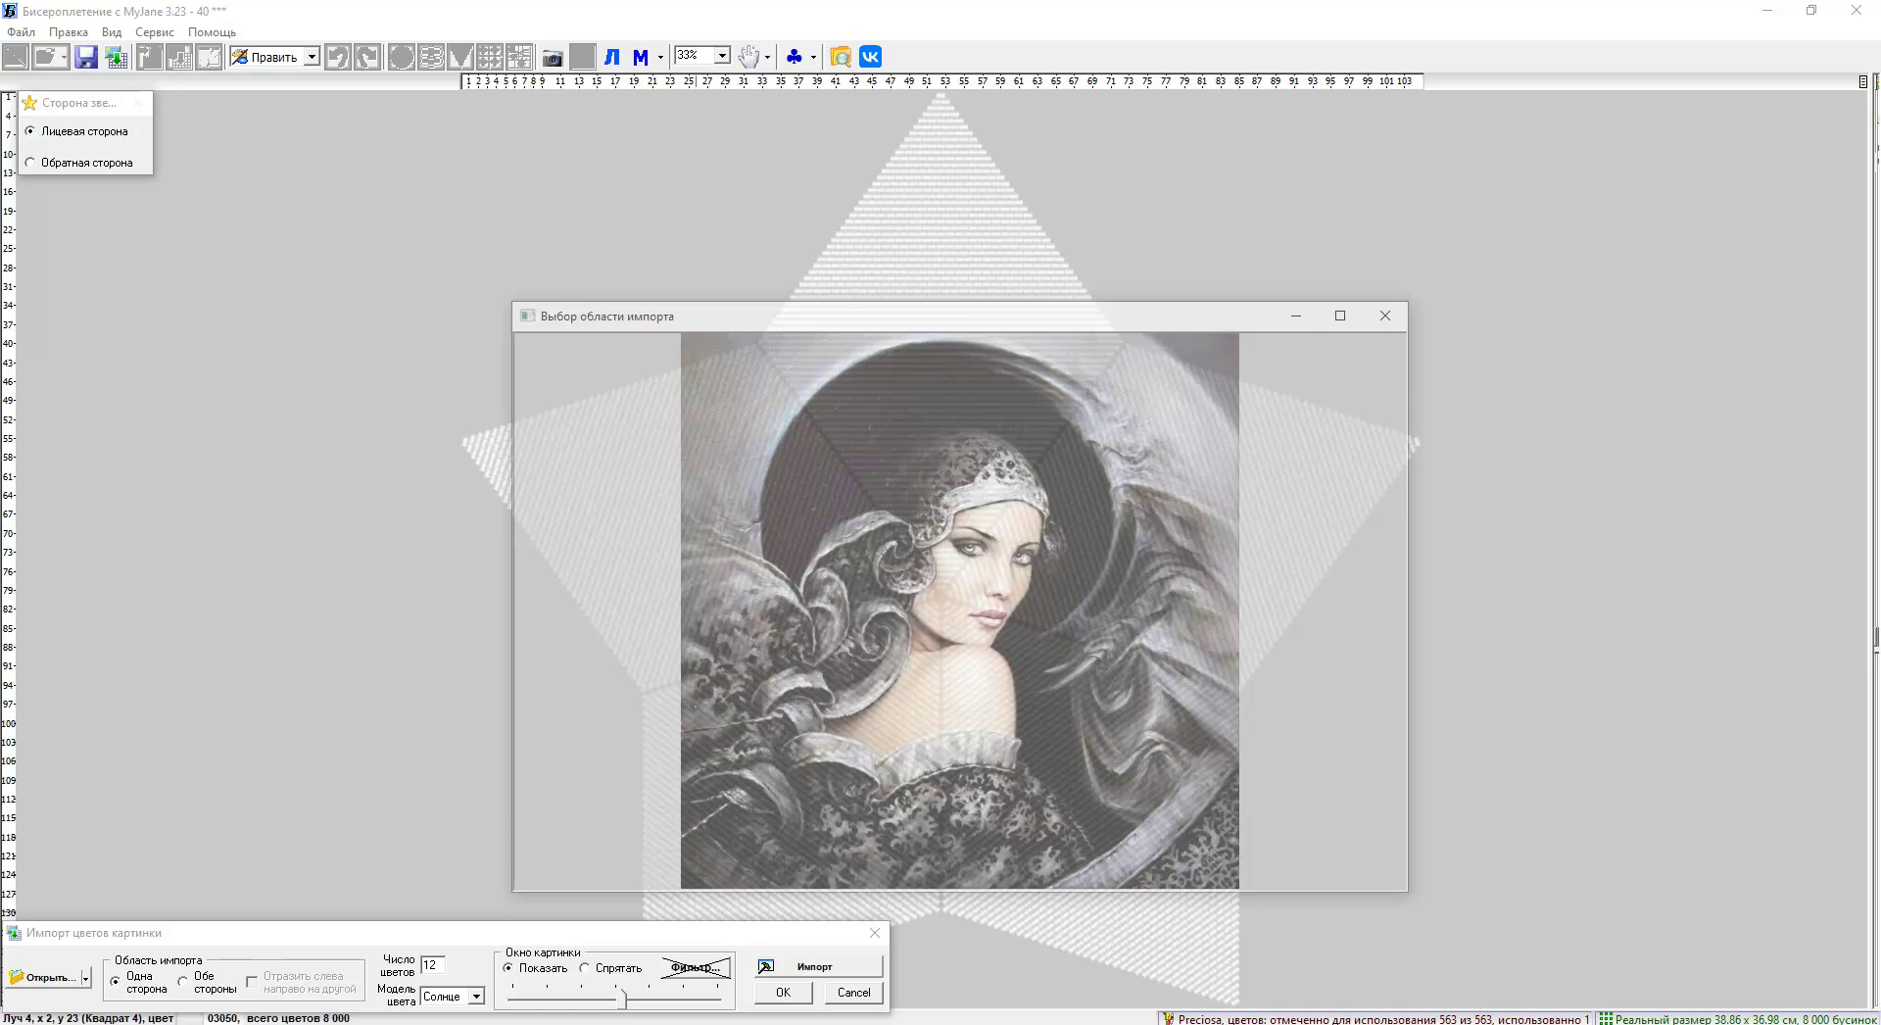
Try importing the picture onto one side with 20 colours, hide the picture to inspect the beads, and cancel the import.
left_click_drag(326, 943, 431, 848)
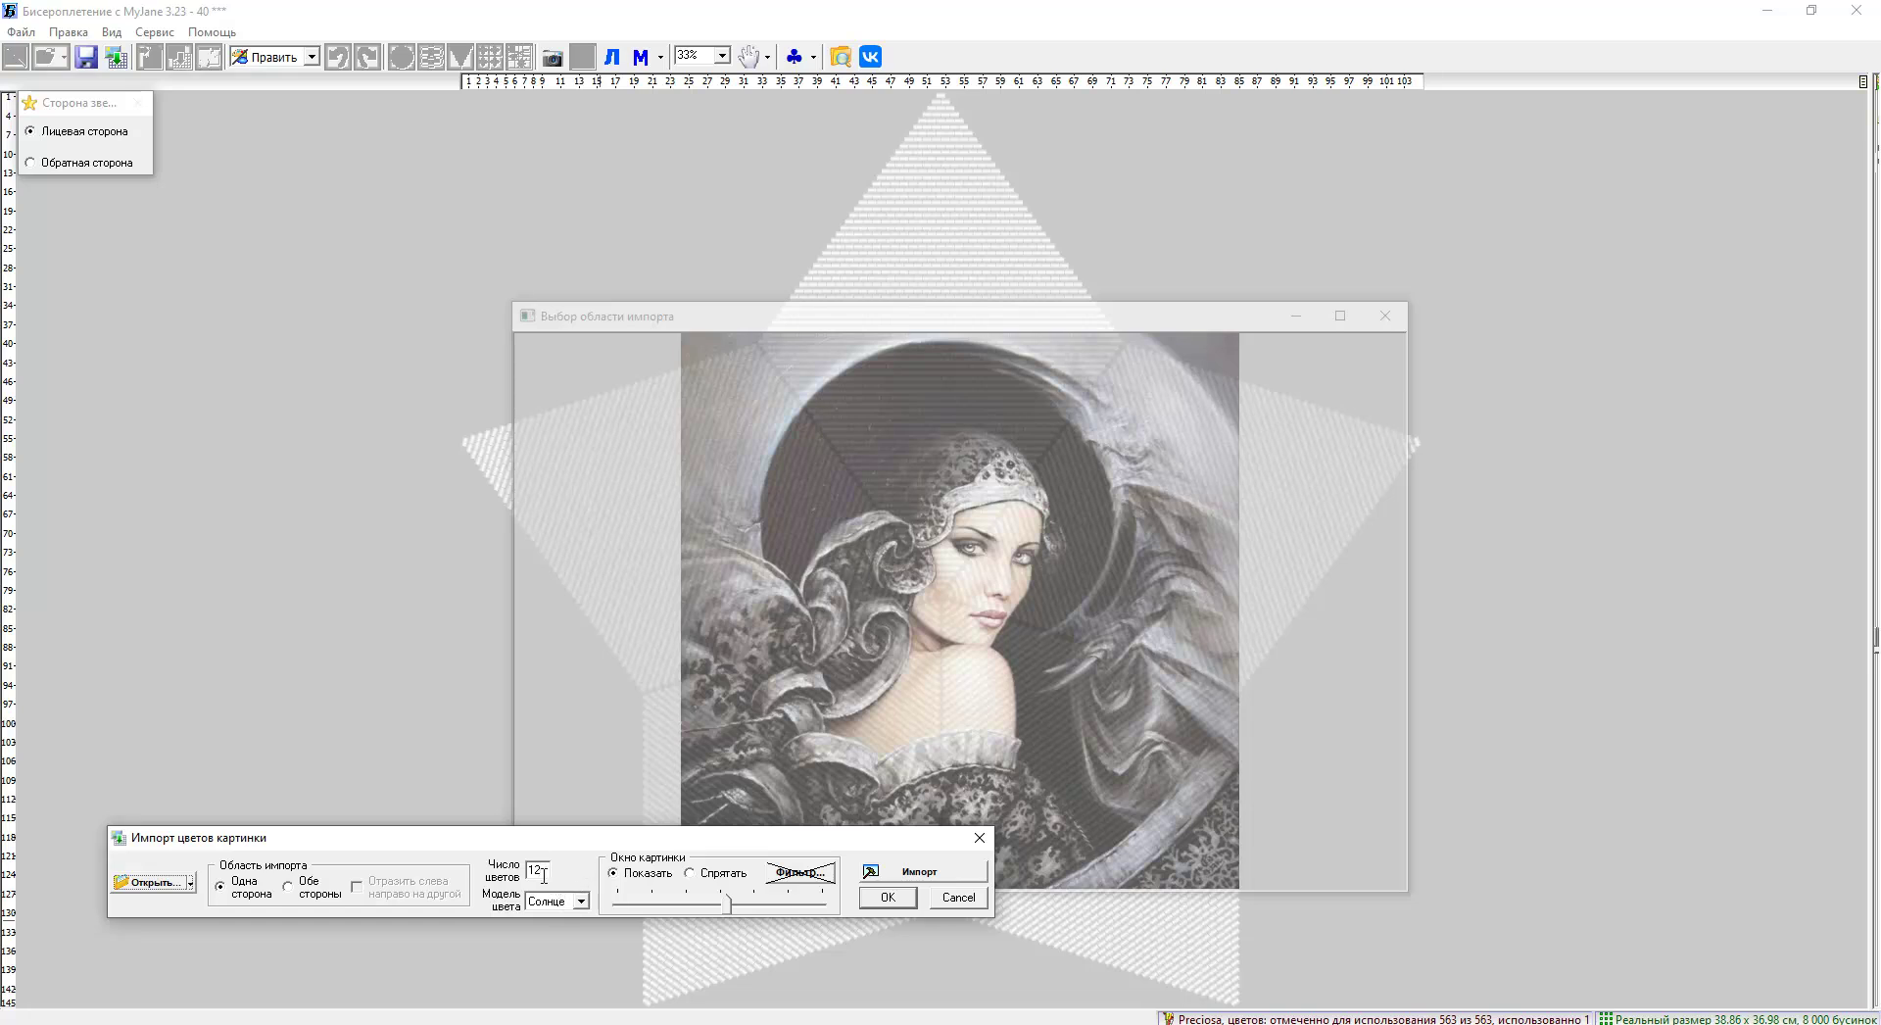
left_click_drag(546, 866, 520, 875)
left_click(885, 873)
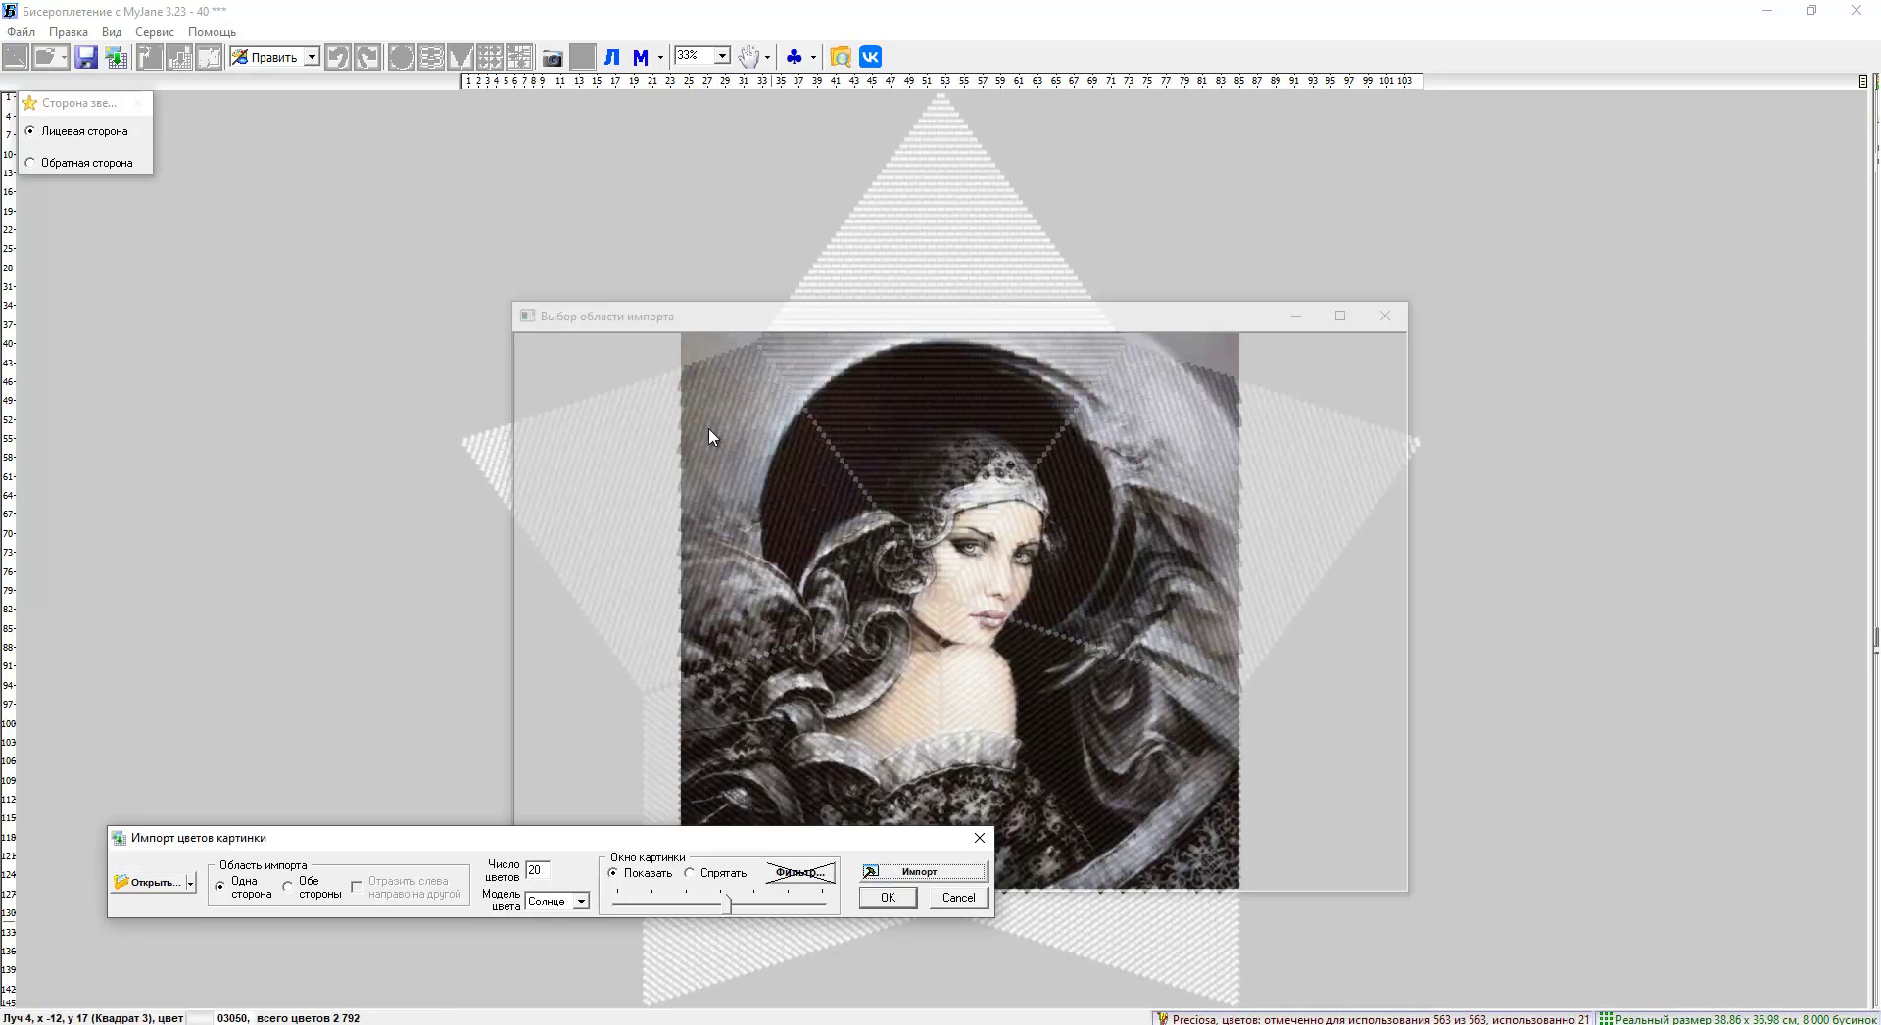
left_click(690, 873)
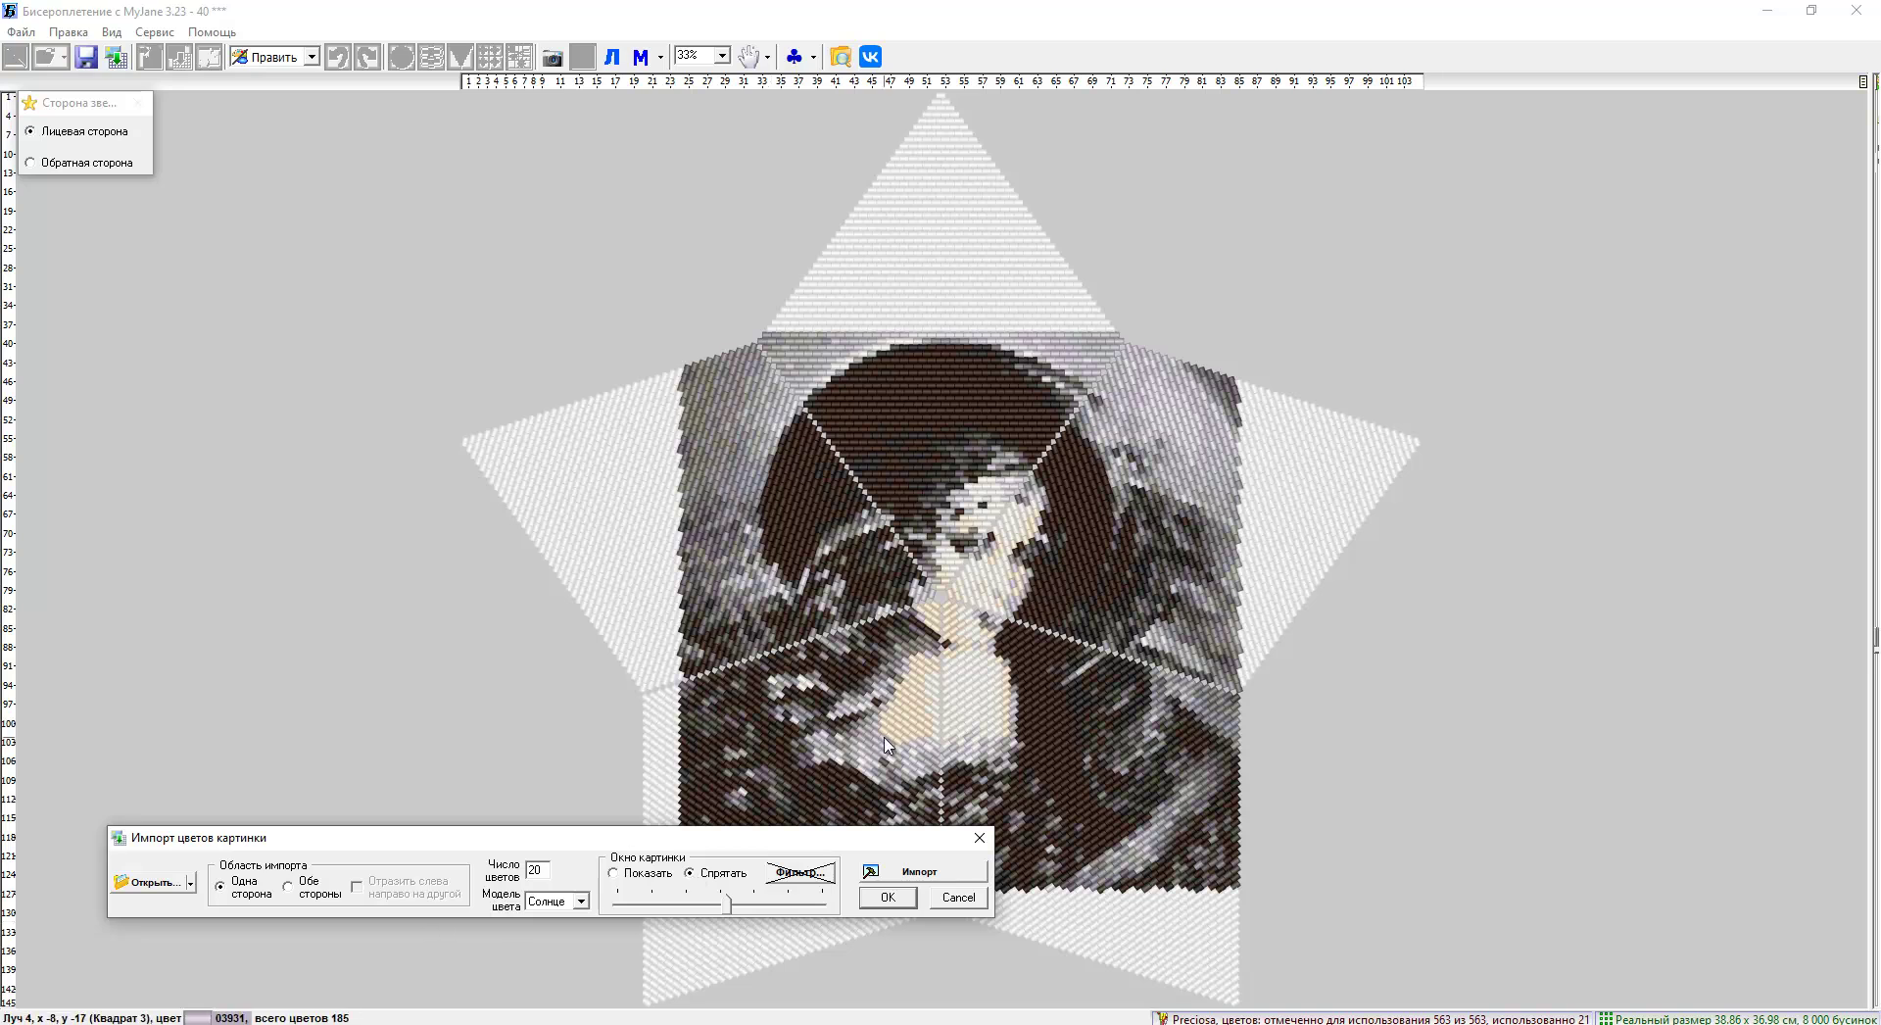
left_click(961, 903)
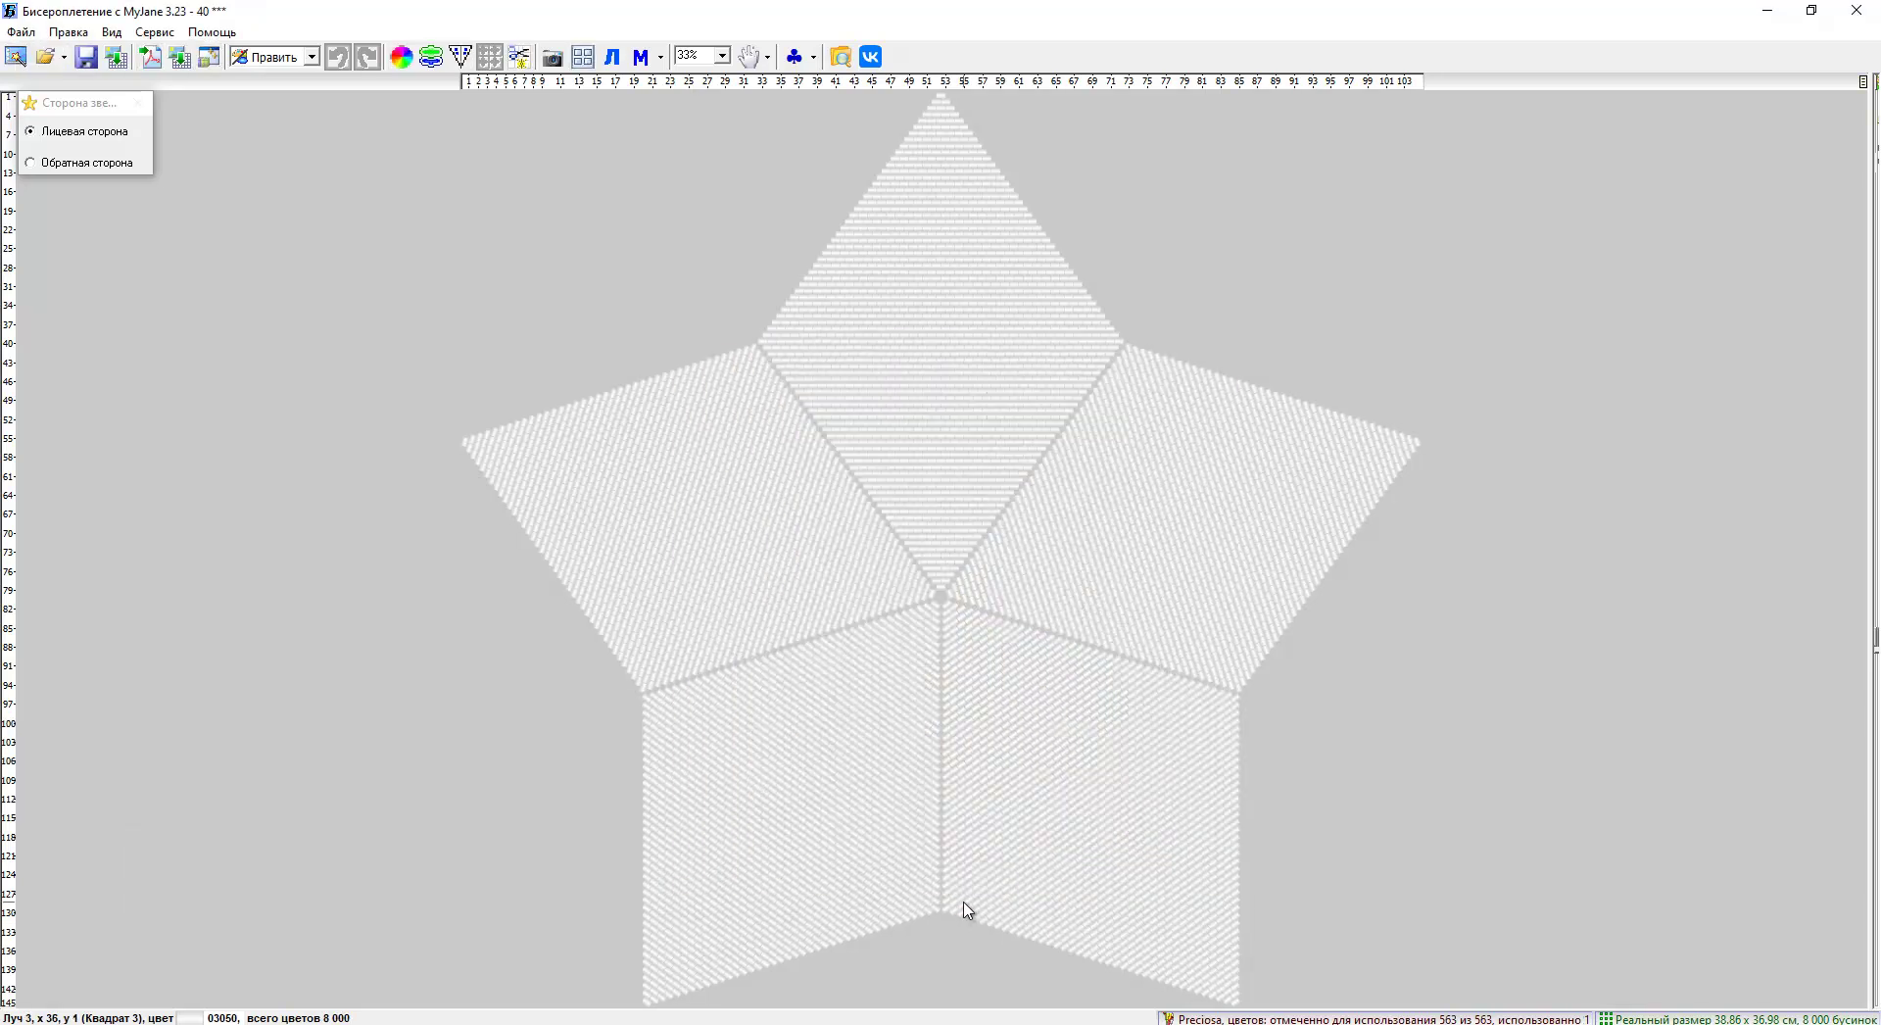
Start a new design, saving the current star as 40.ptc.
left_click(16, 56)
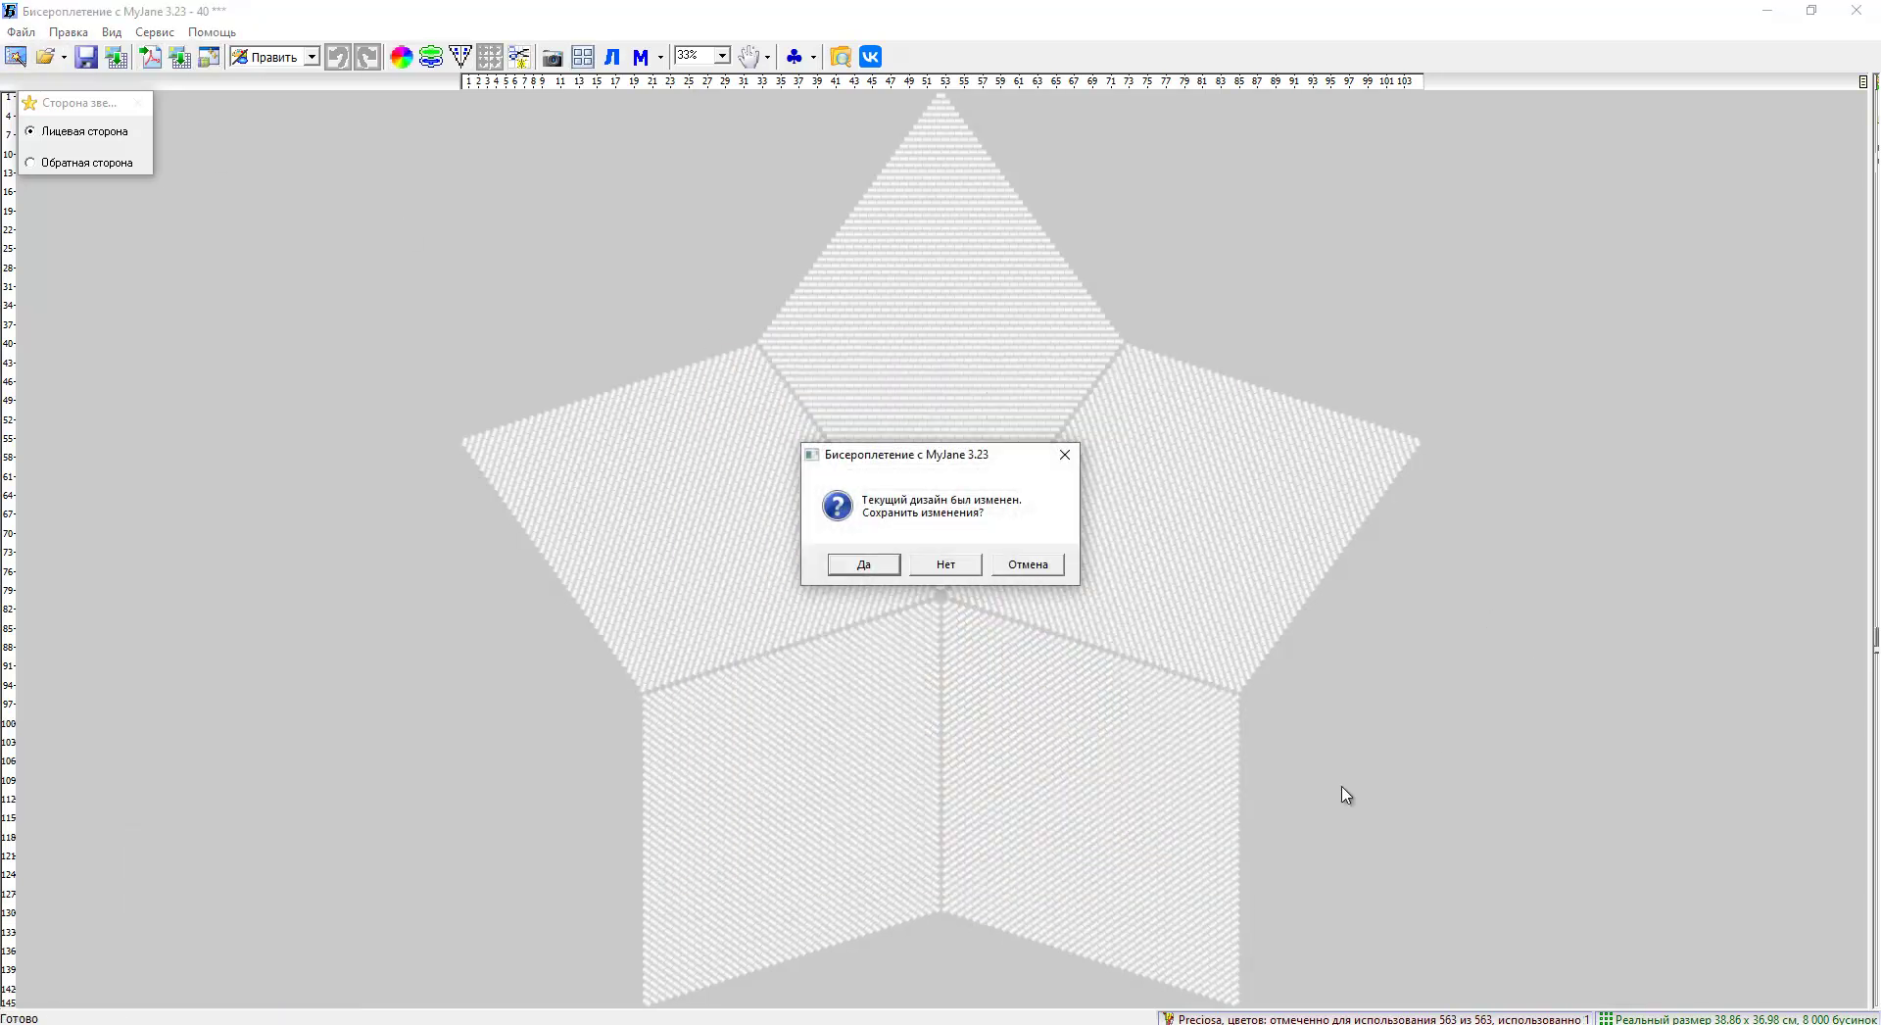
left_click(861, 567)
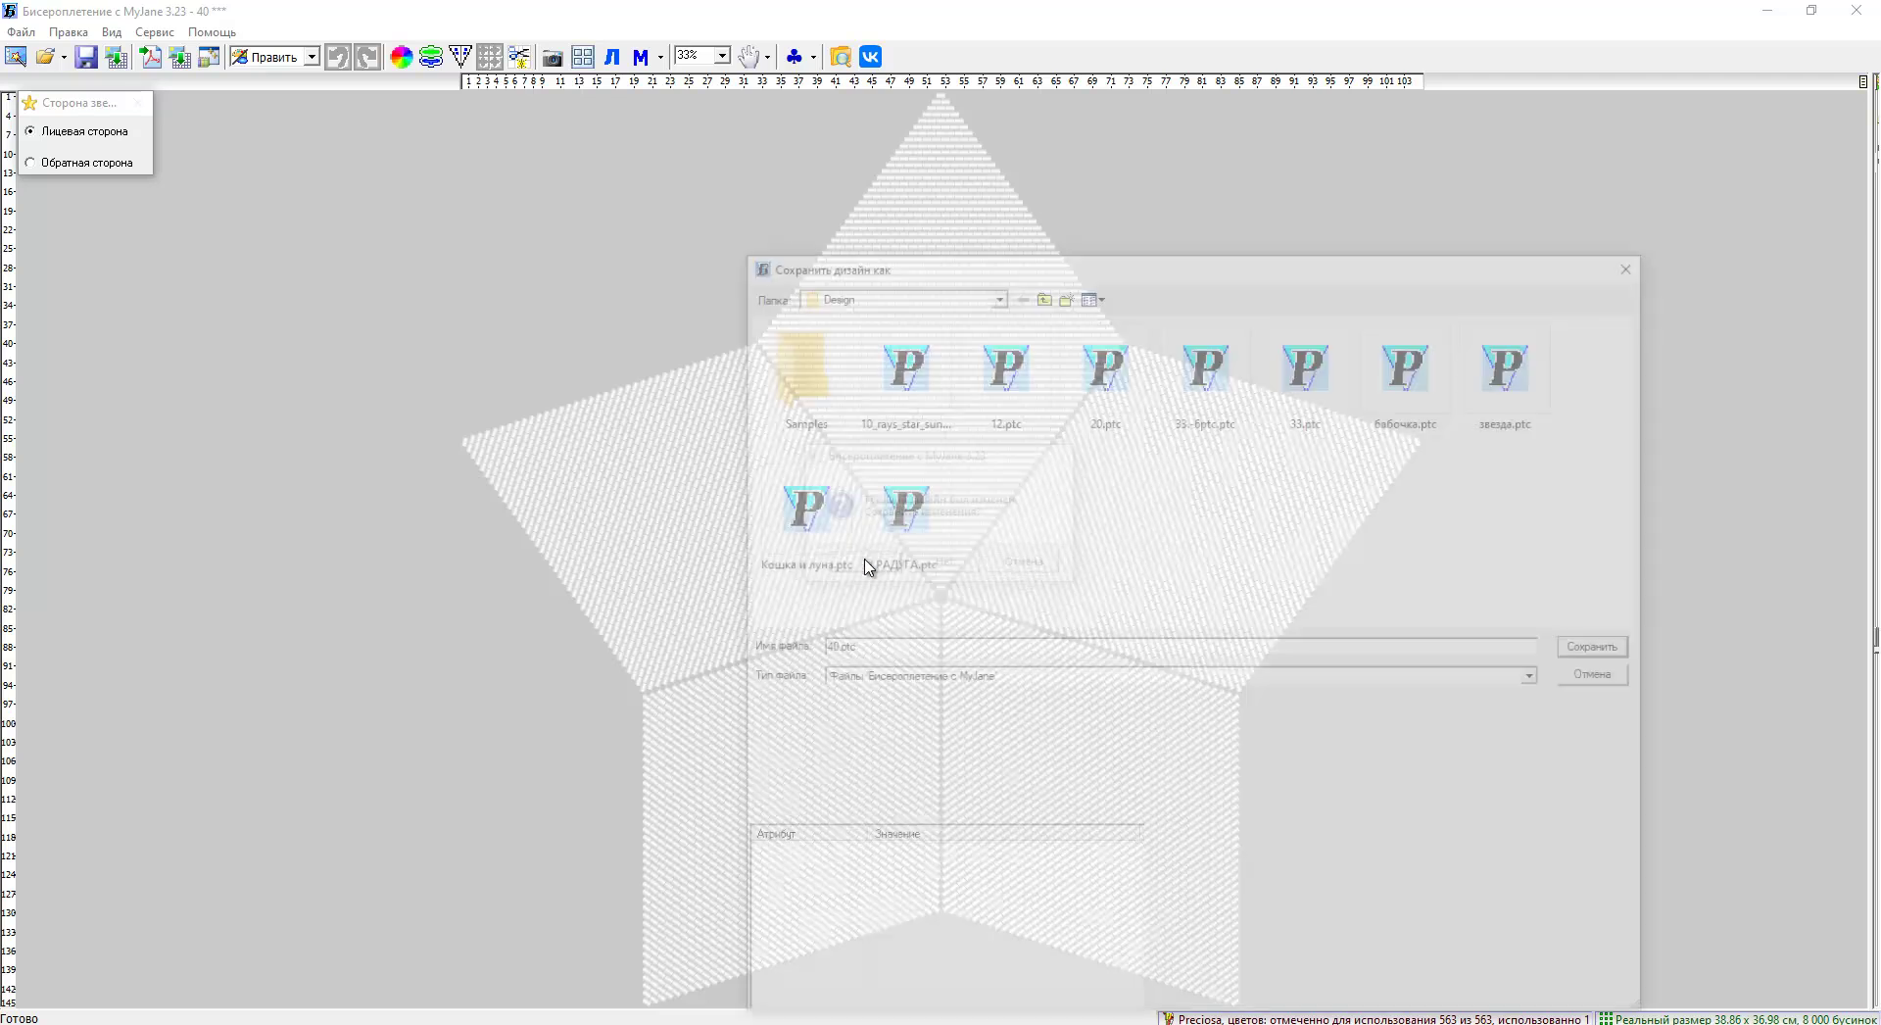
key("Return")
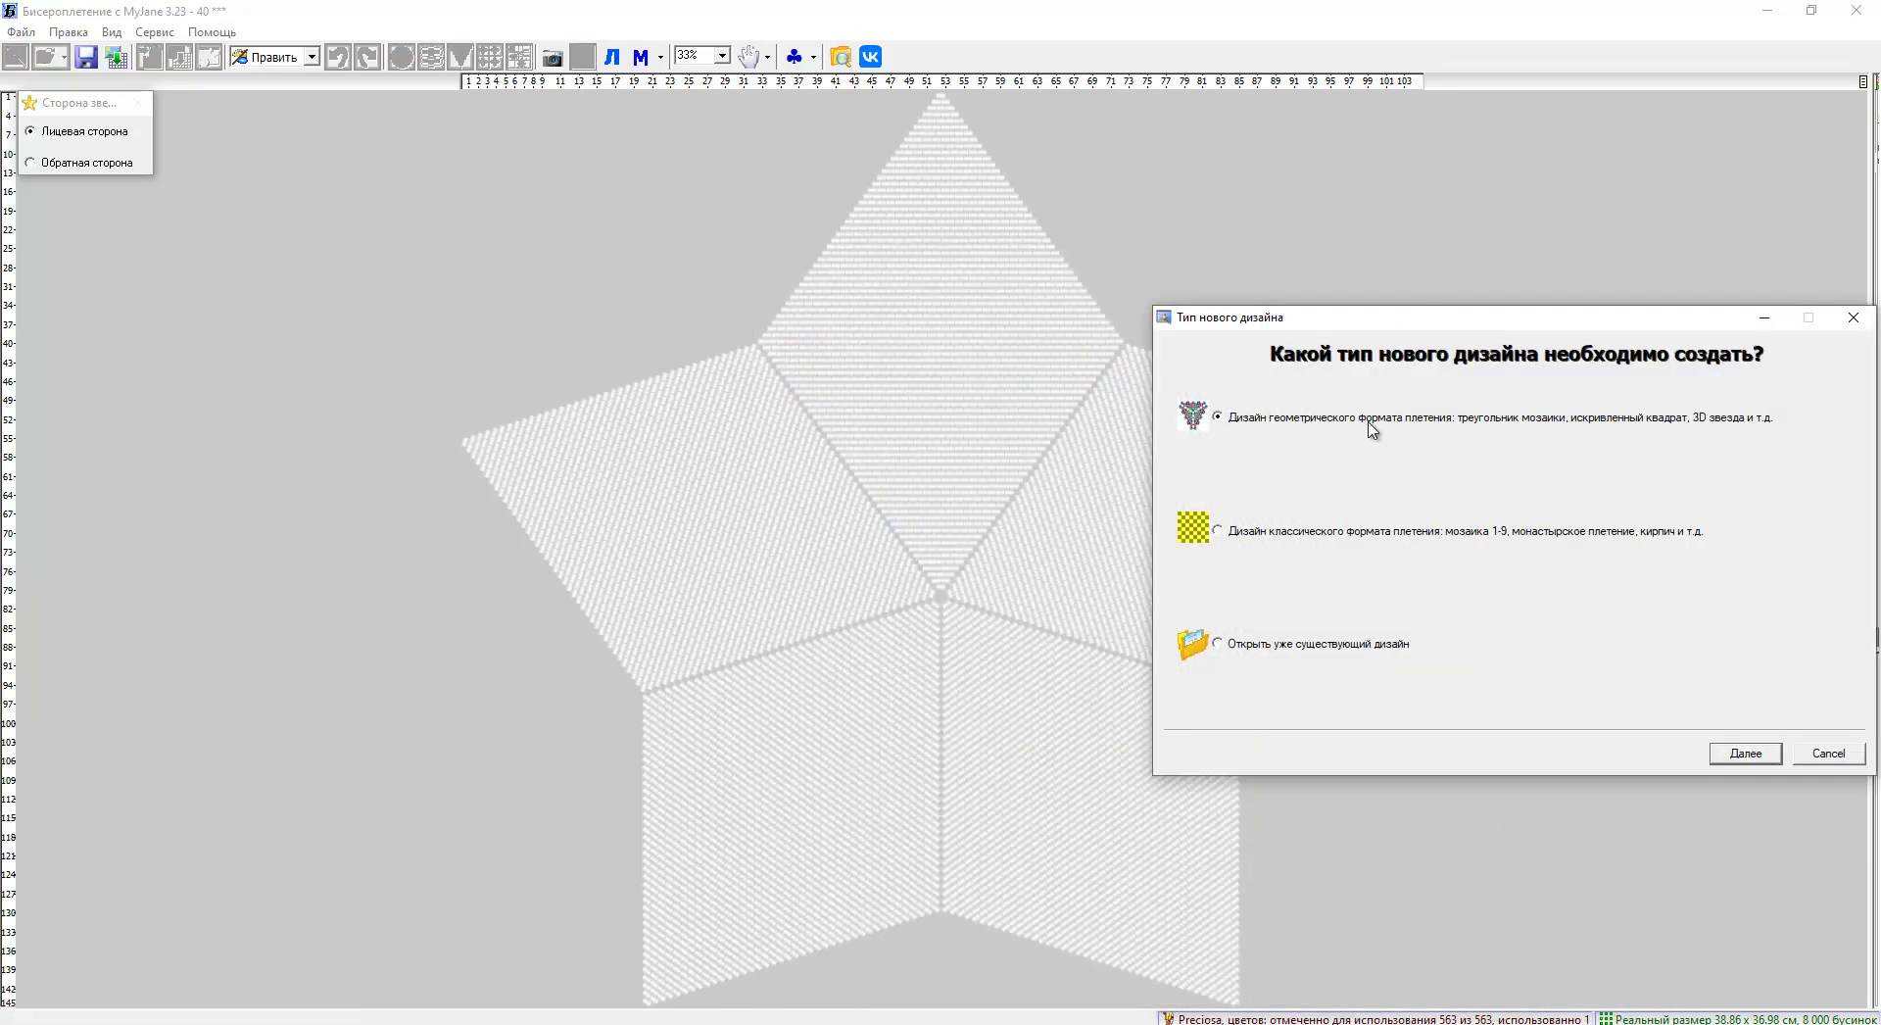
Create a geometric-format five-ray 3D star with 60 rows named 59 and close the symmetric drawing settings.
left_click(1744, 756)
left_click(1744, 755)
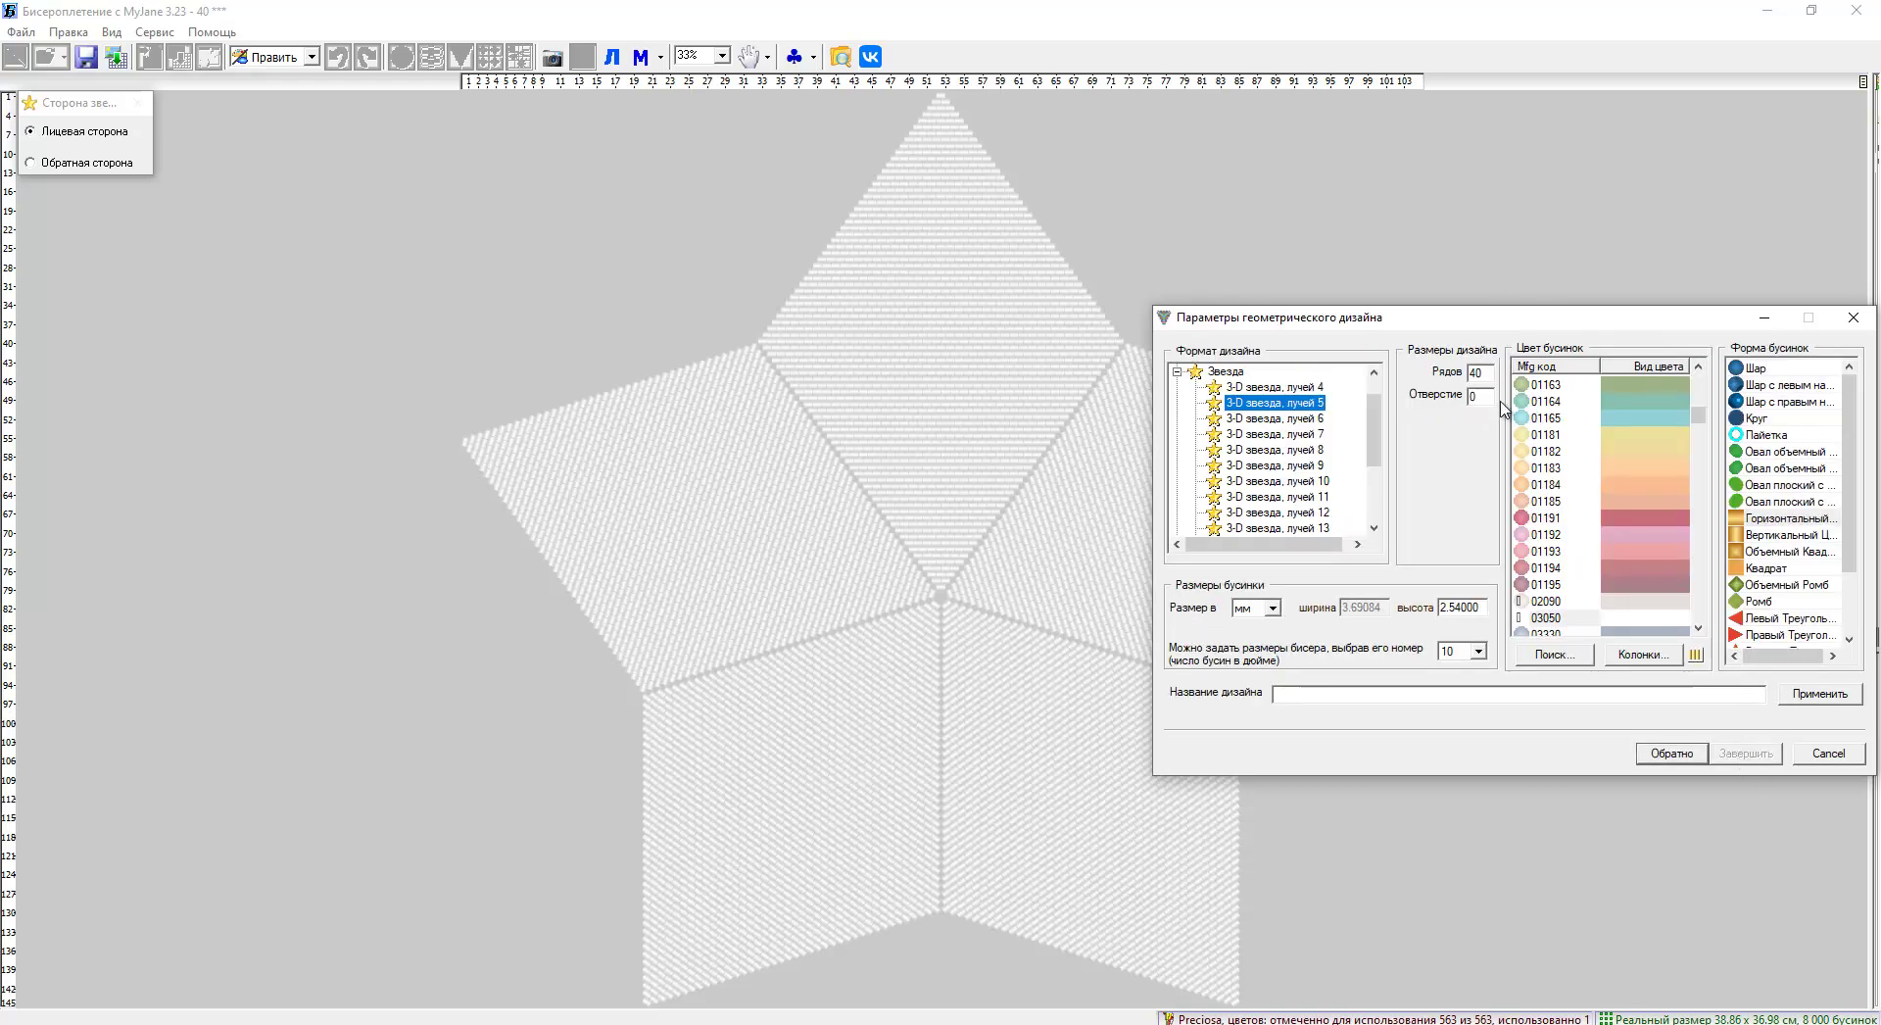
double_click(1474, 371)
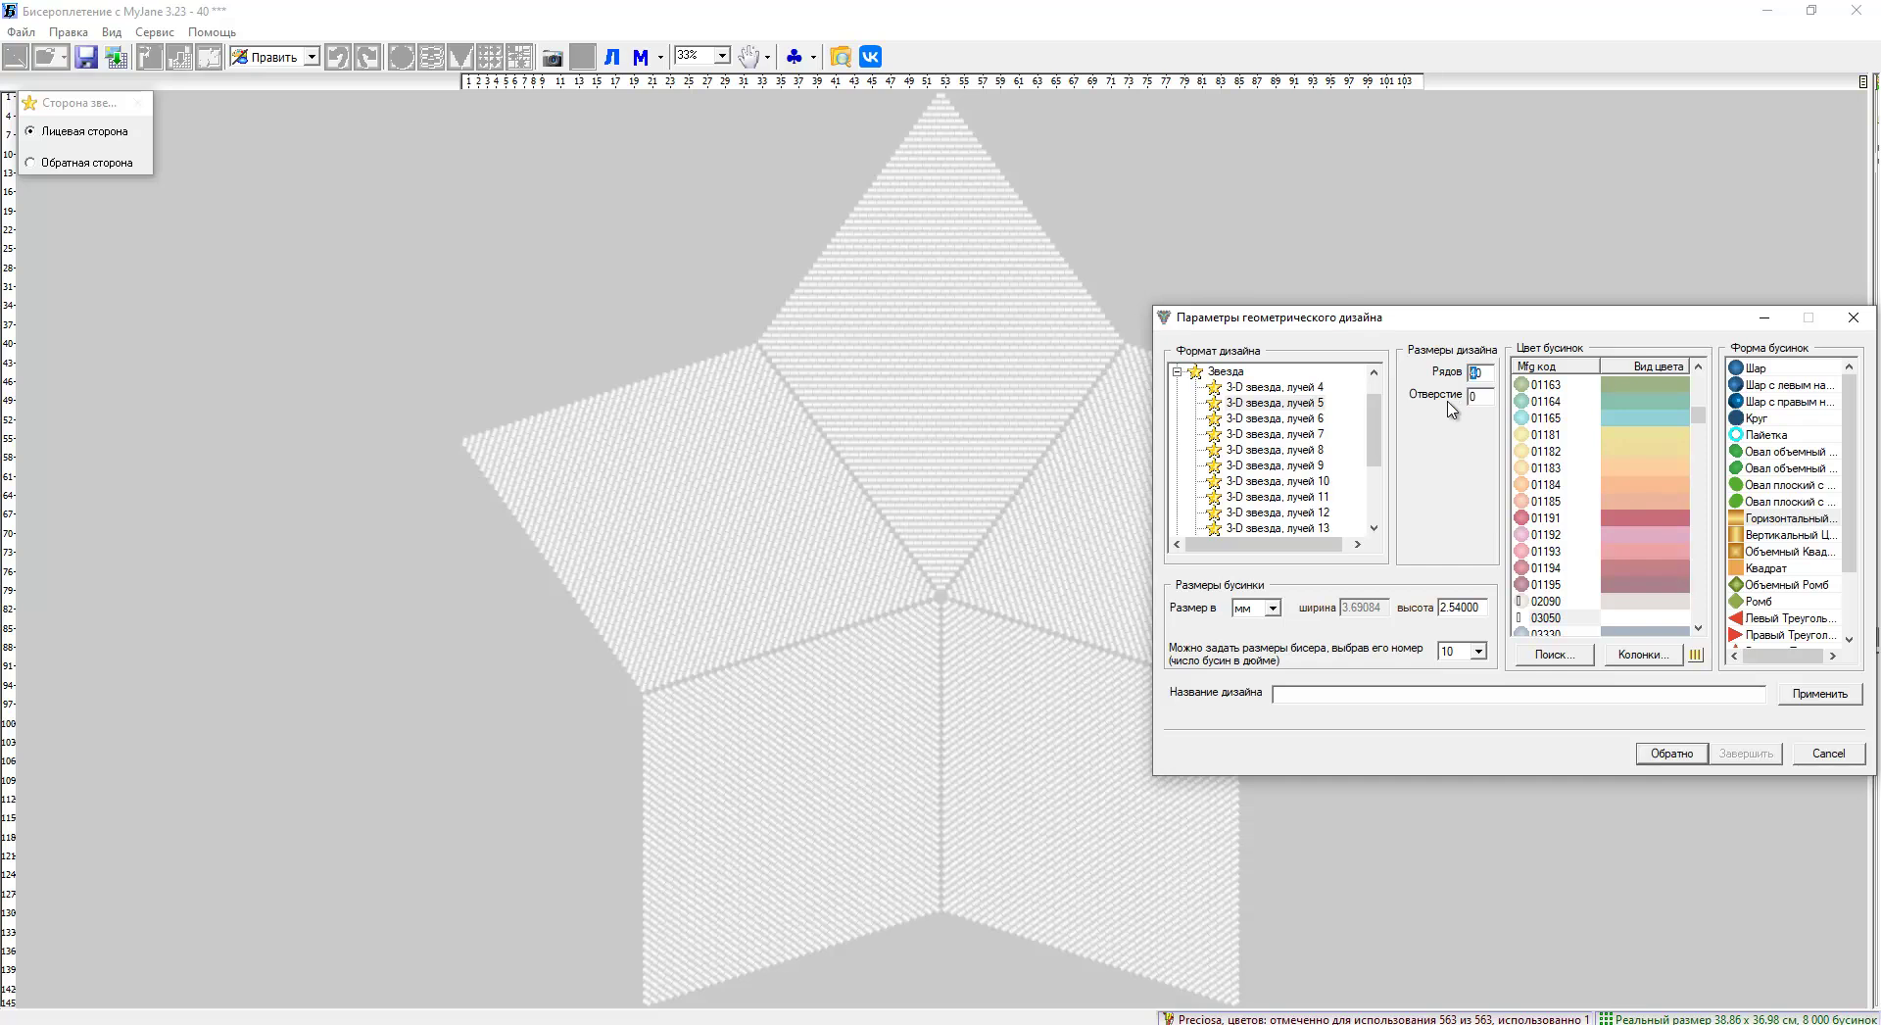
type("60")
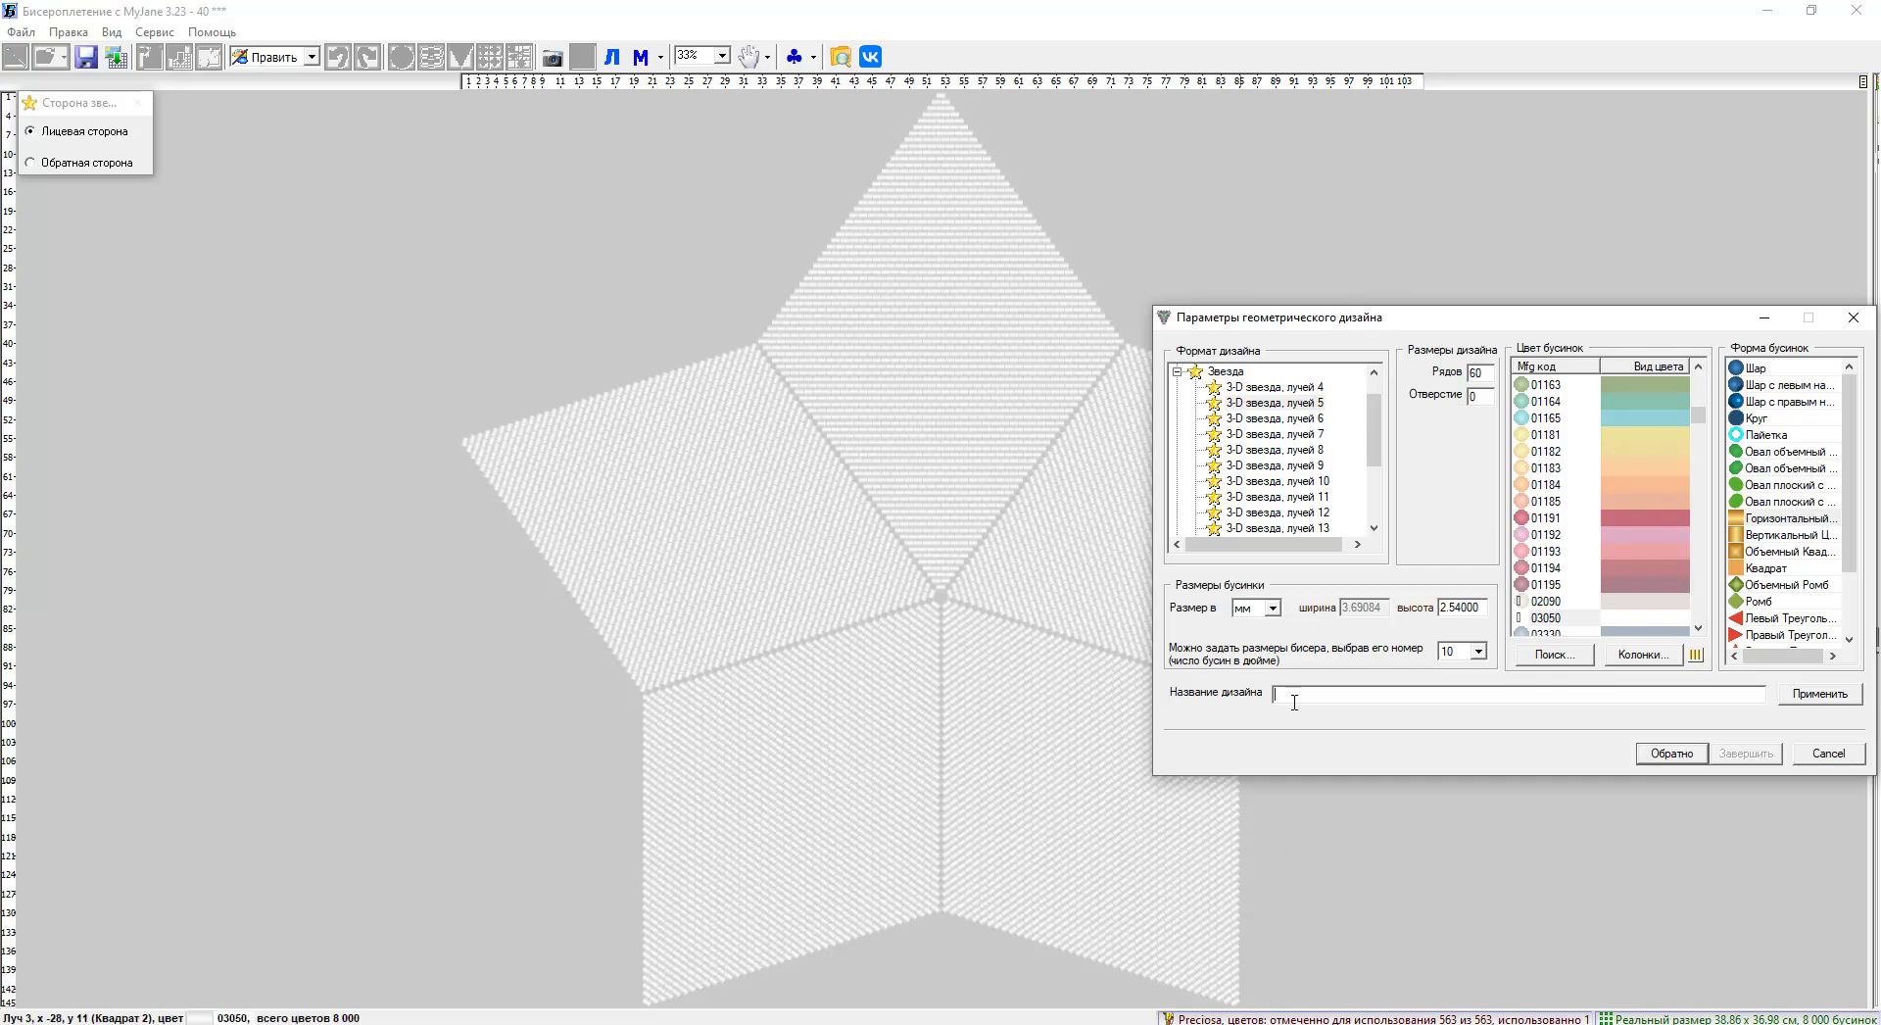
type("59")
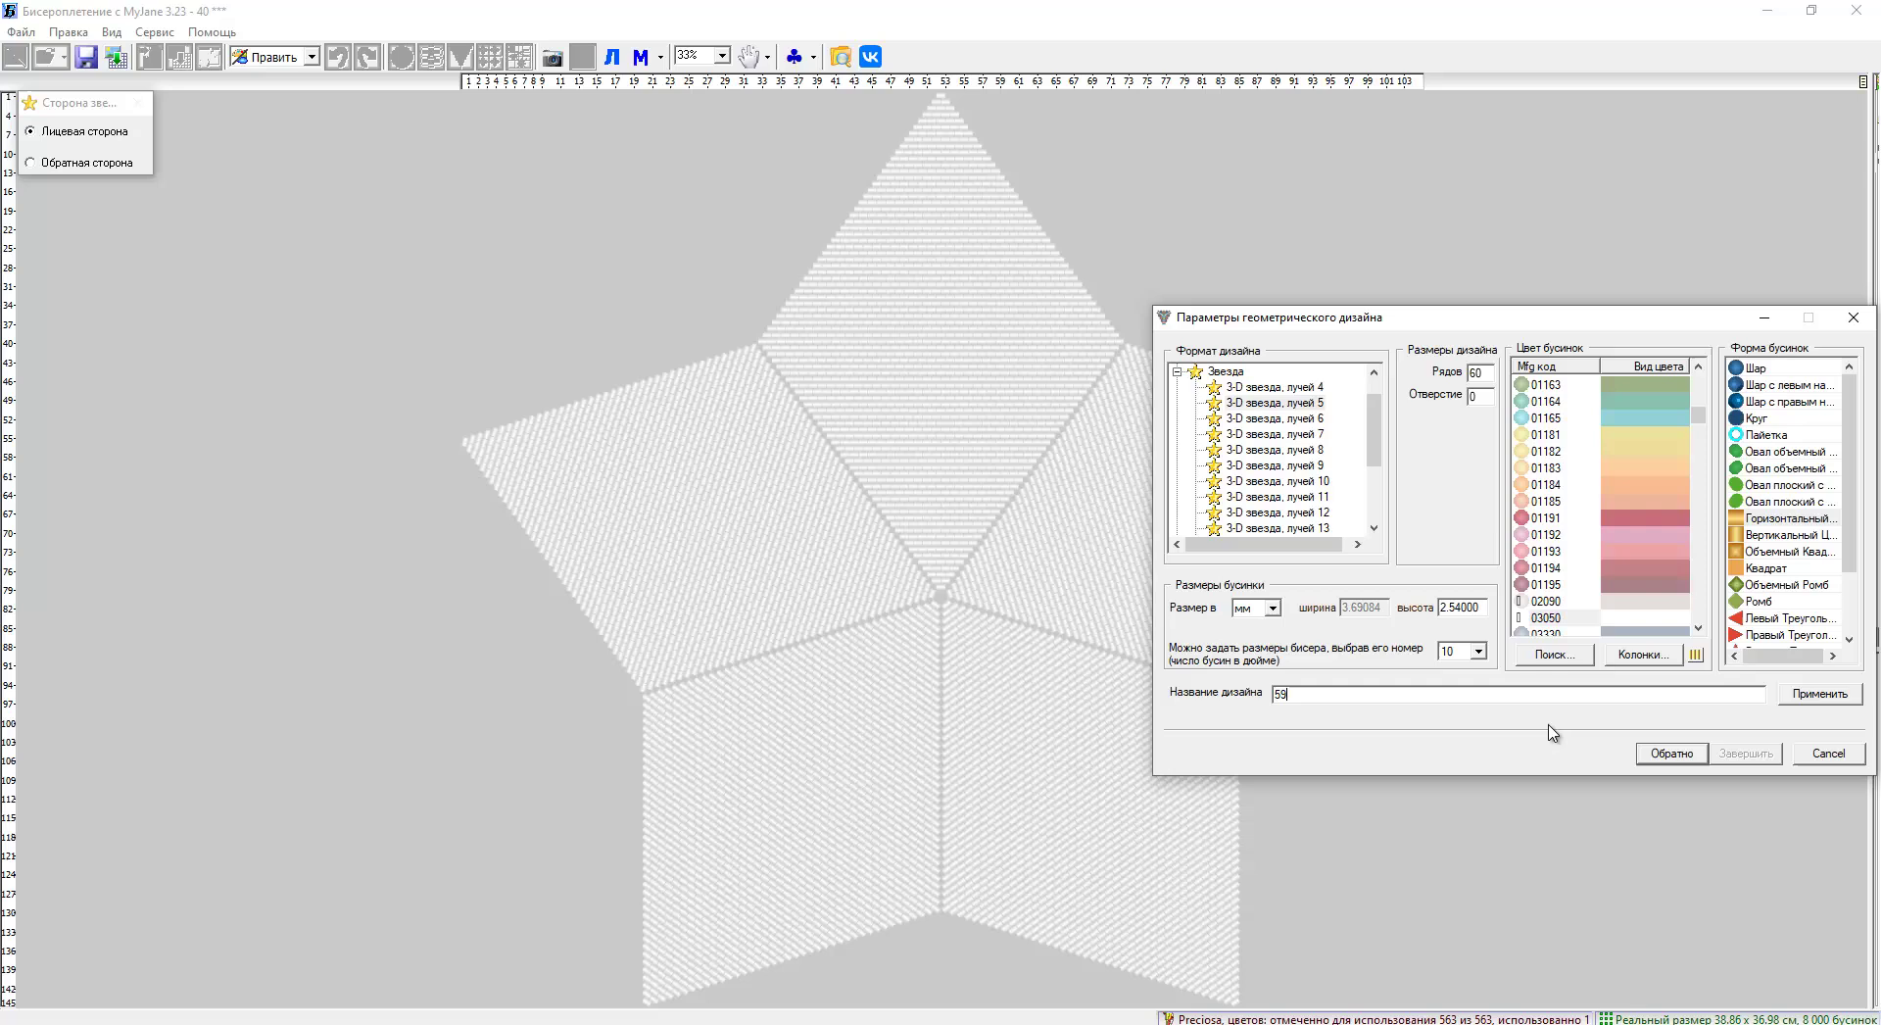
left_click(1819, 696)
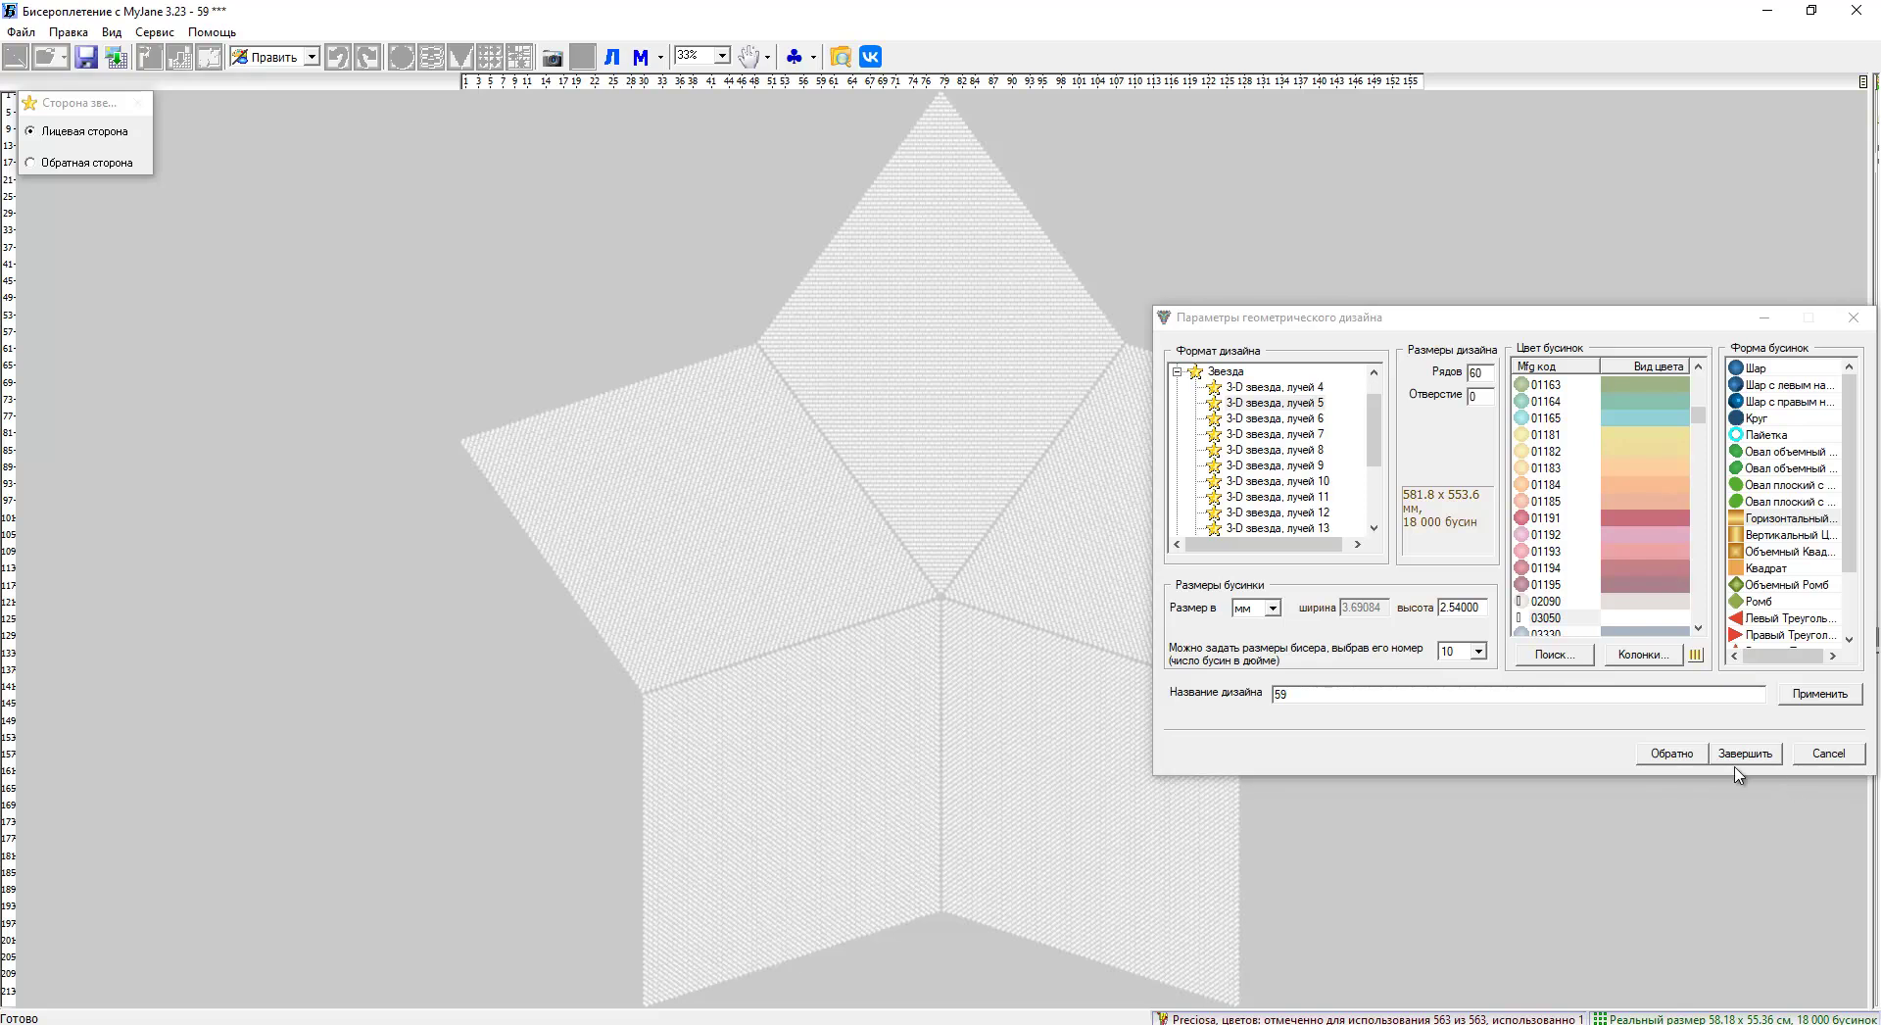
left_click(1744, 753)
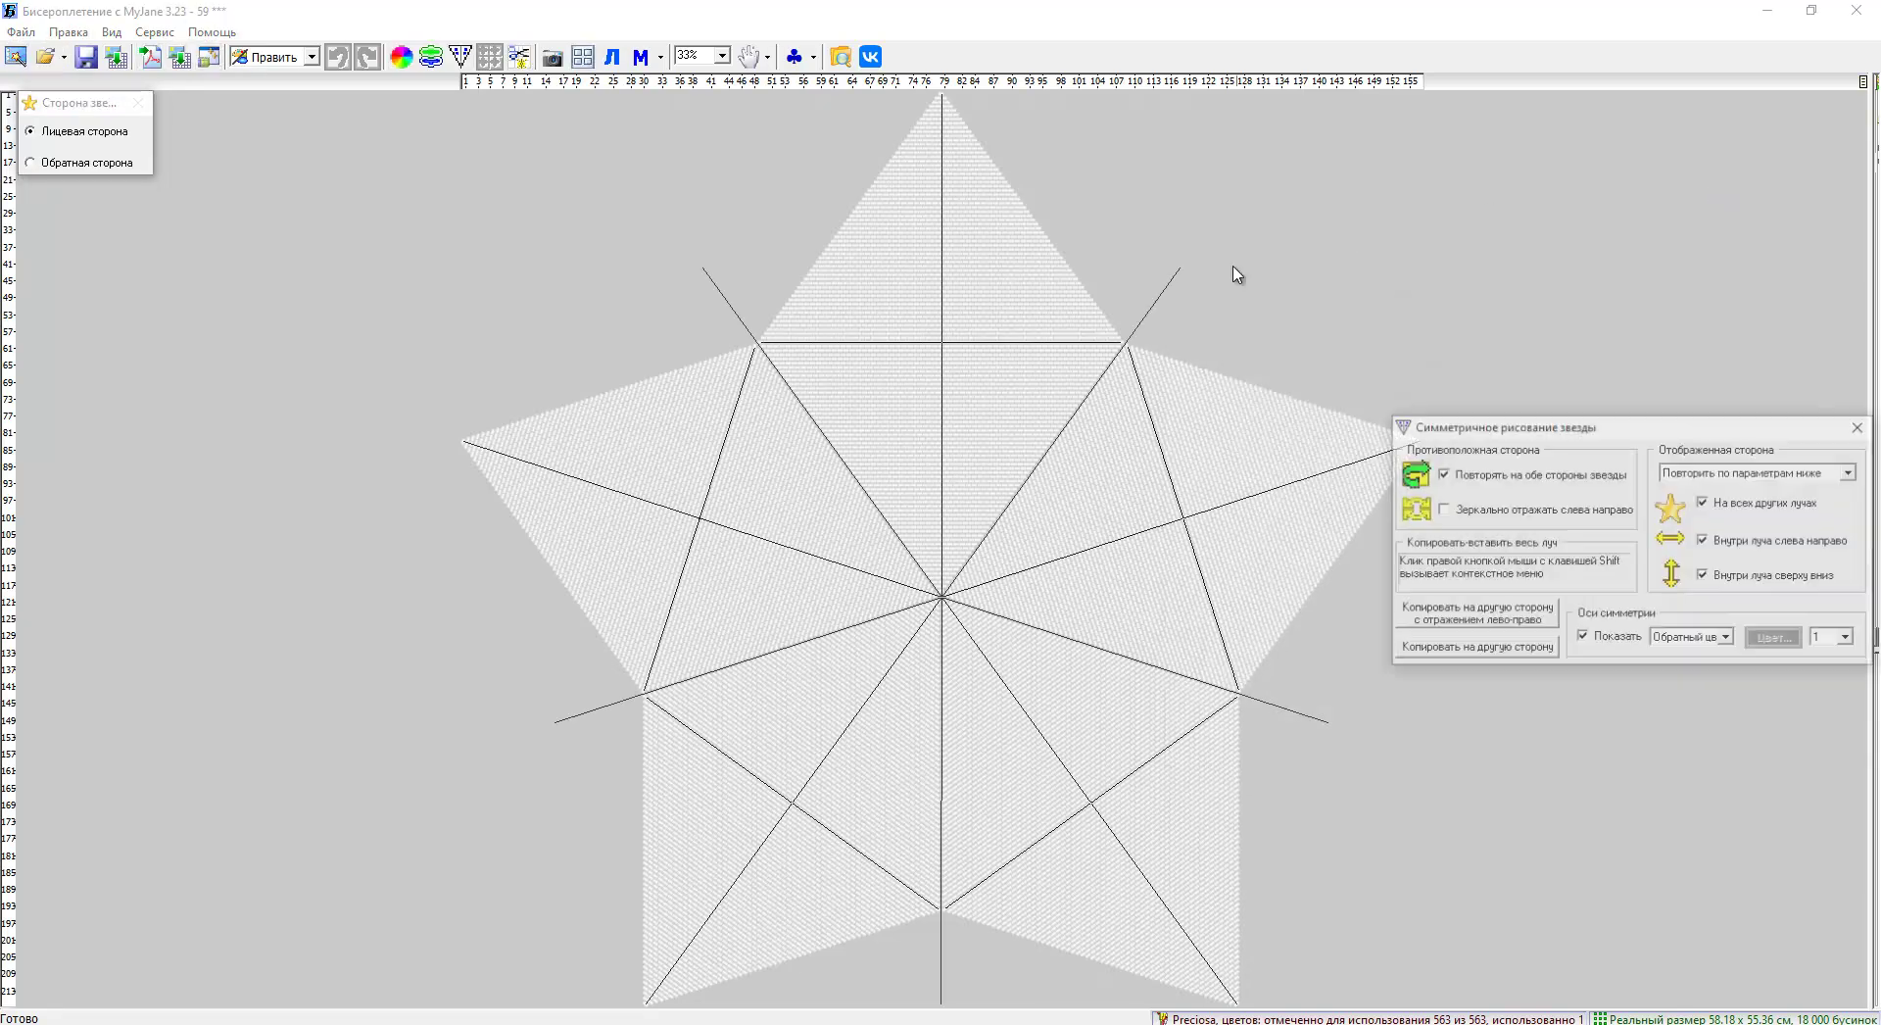
left_click(1860, 426)
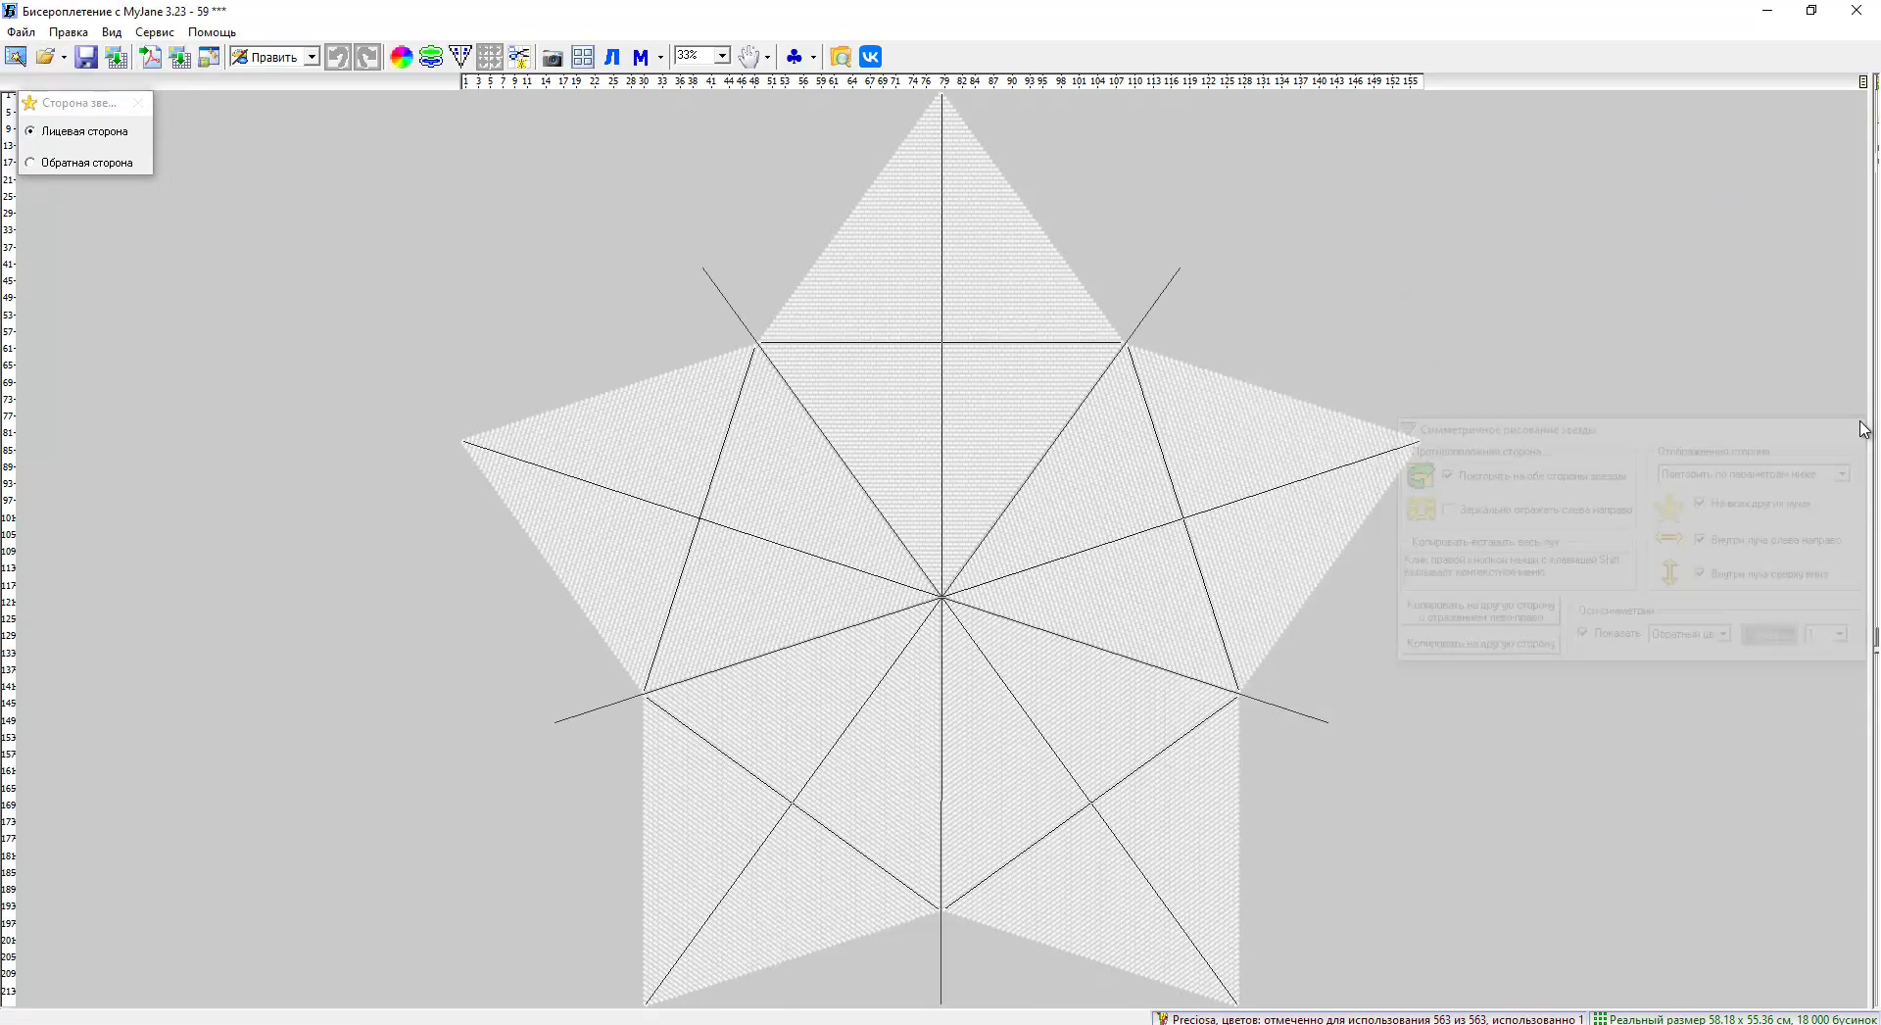
Place the picture Woman in hat over the middle of the star and import it onto one side in 20 colours.
left_click(115, 56)
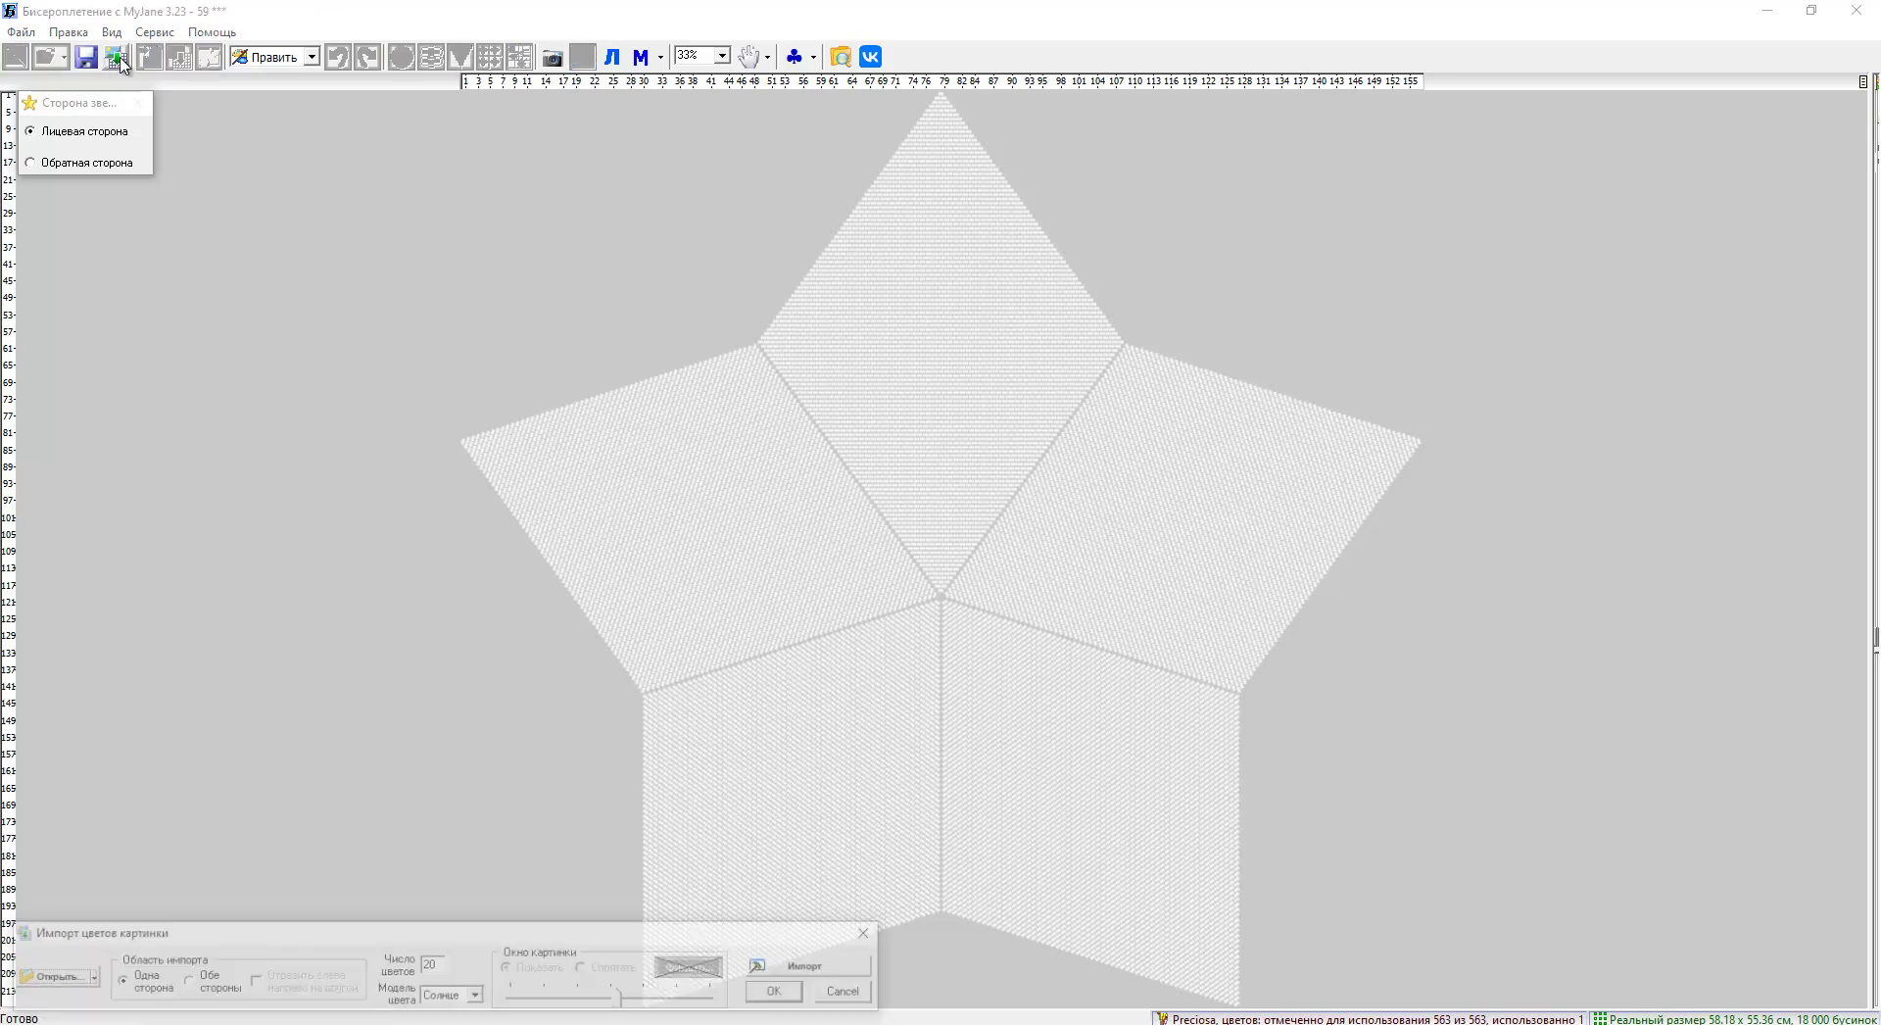
left_click(85, 977)
left_click(125, 825)
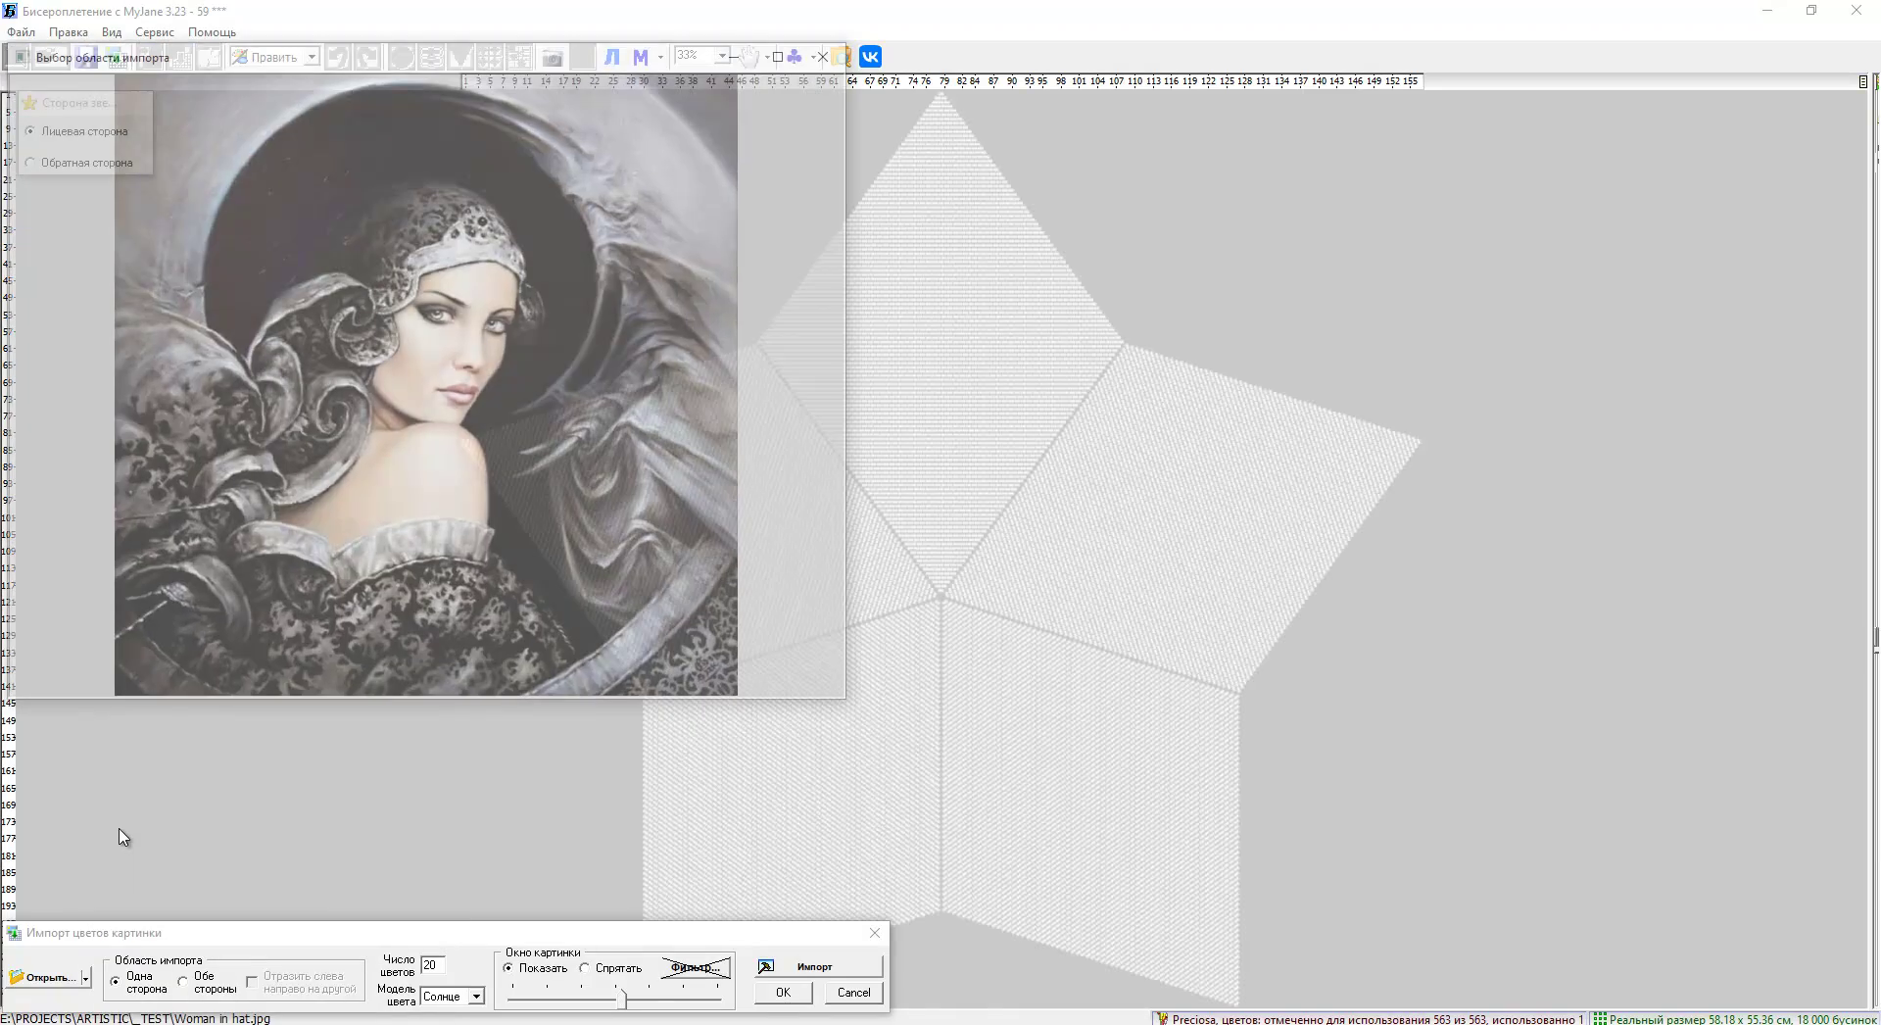
left_click_drag(602, 67, 1157, 280)
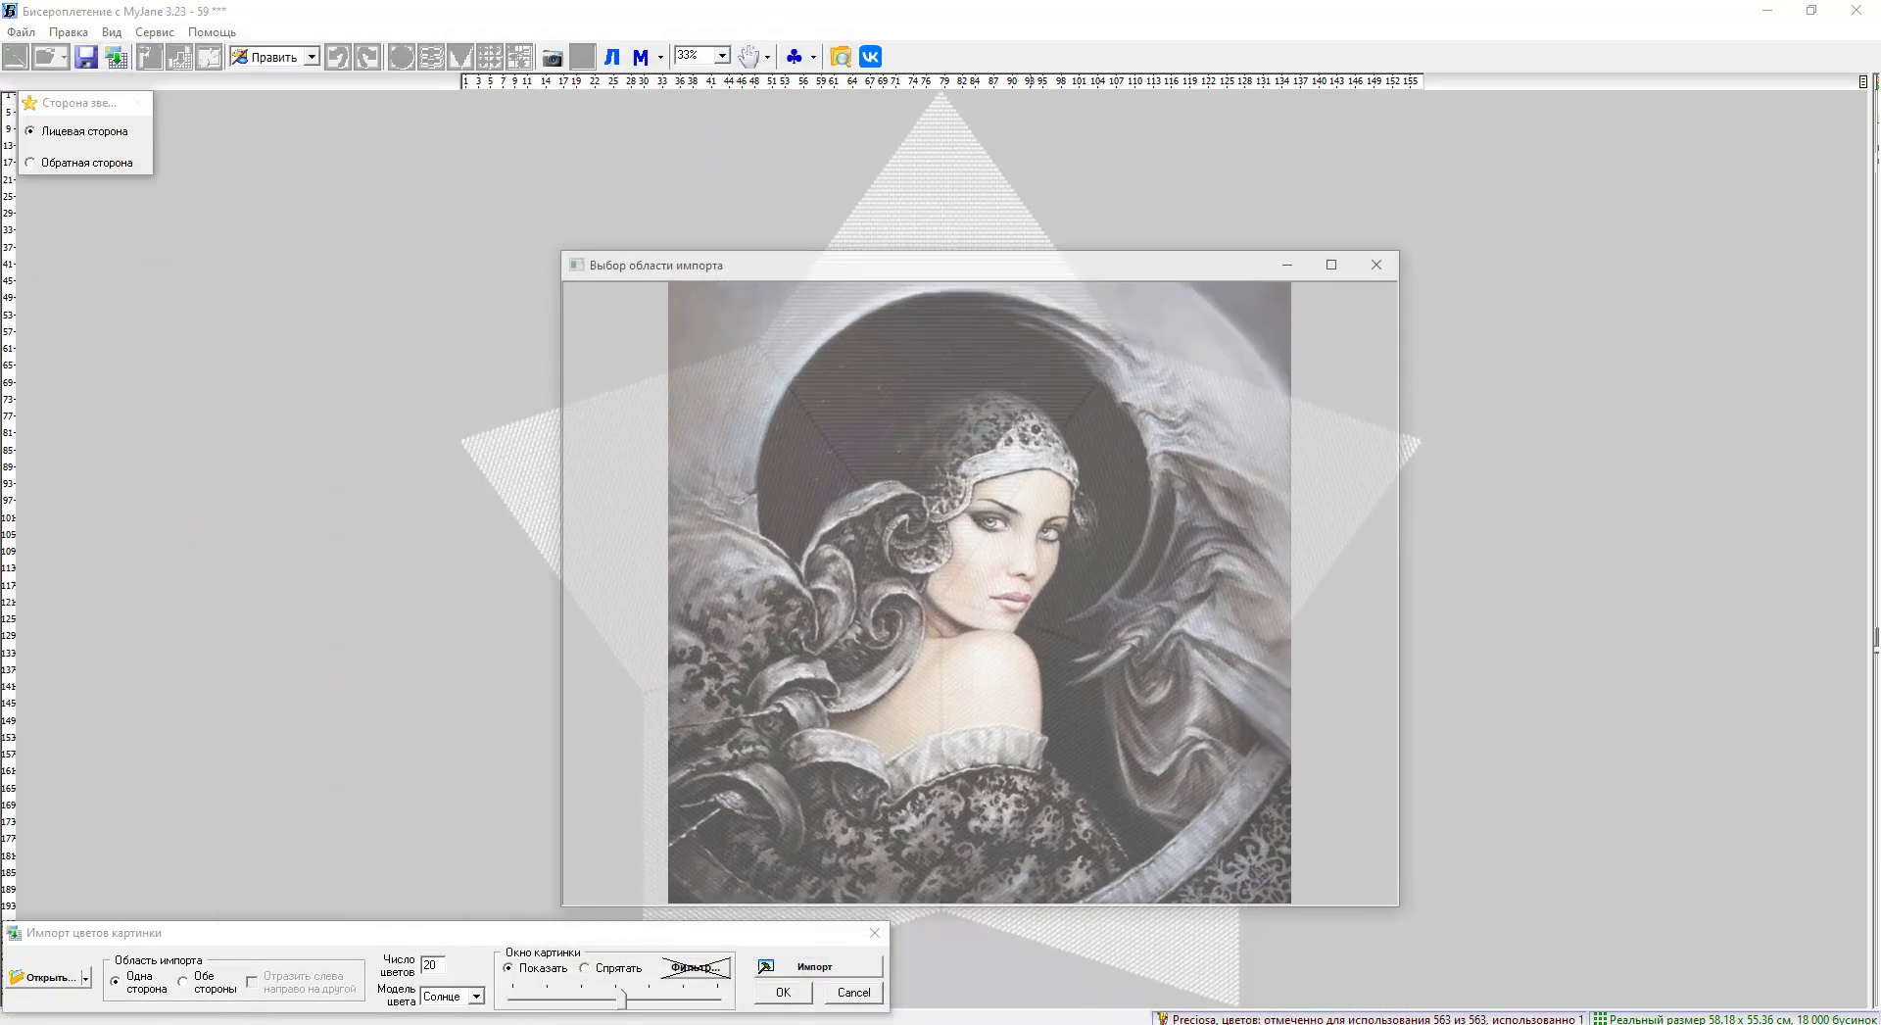
left_click(811, 968)
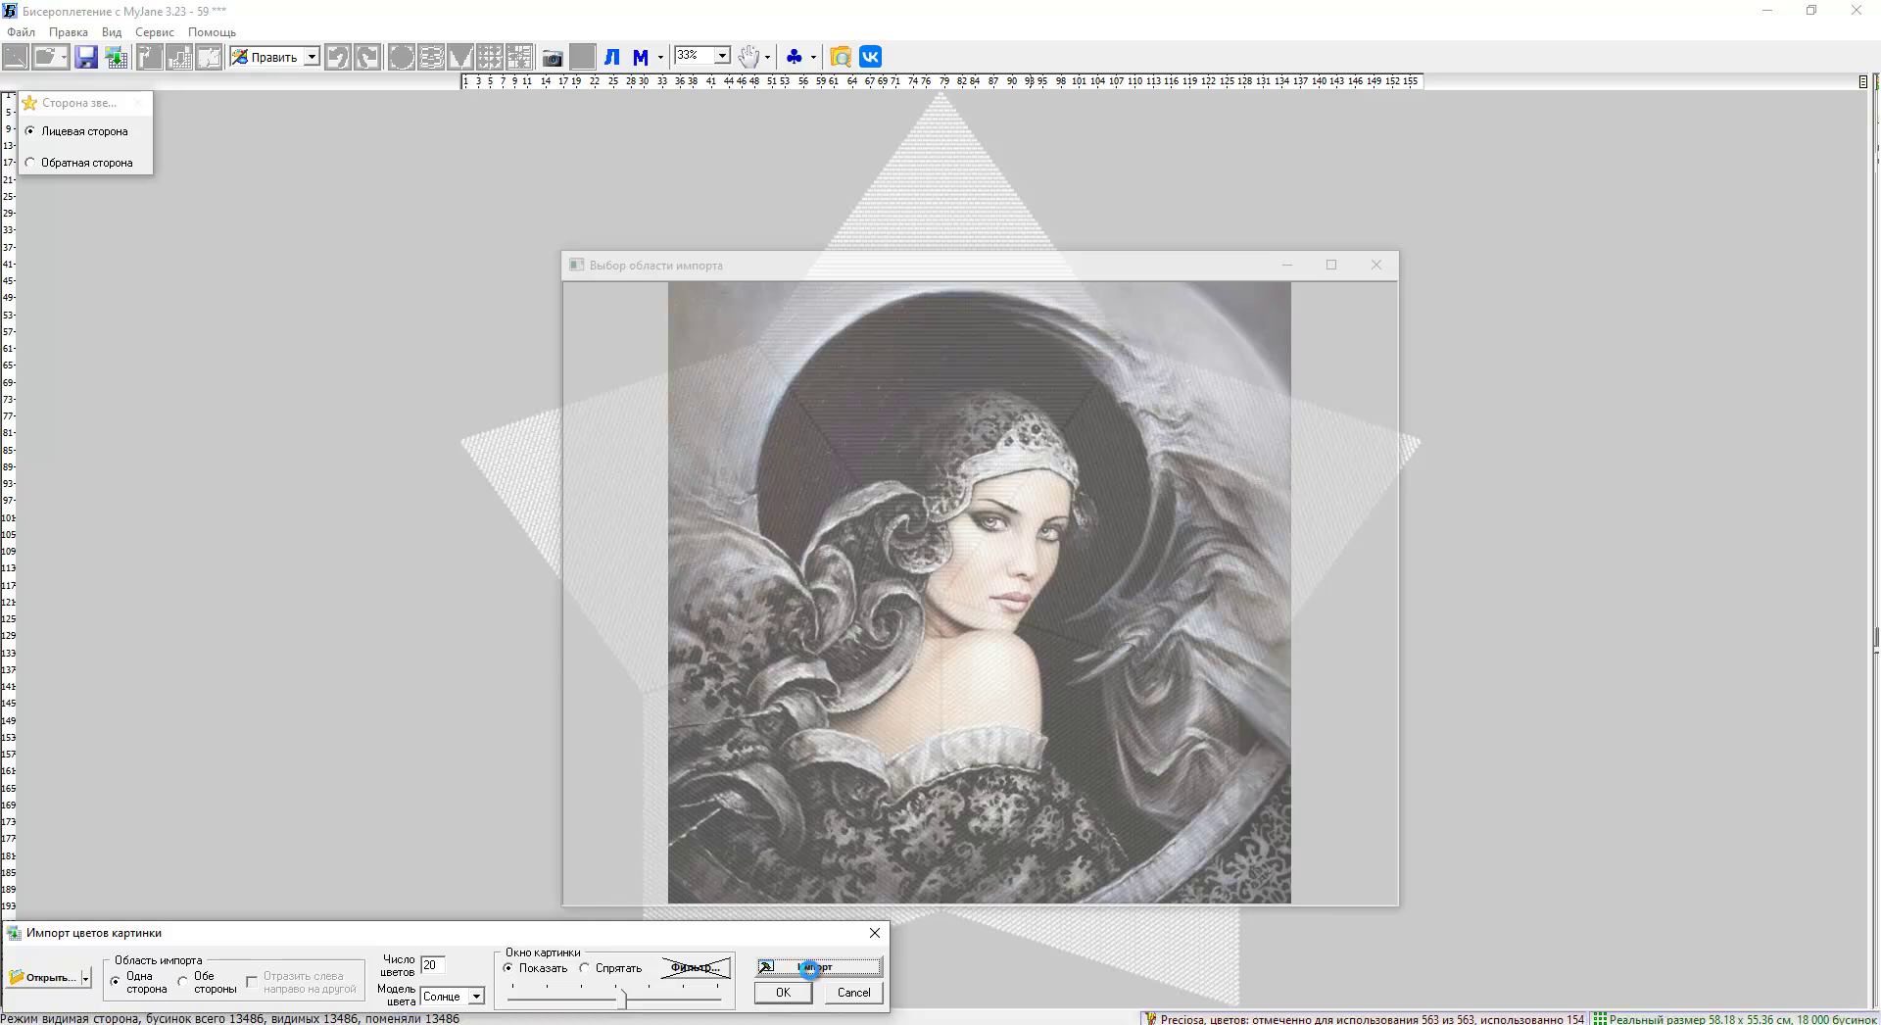
left_click(586, 969)
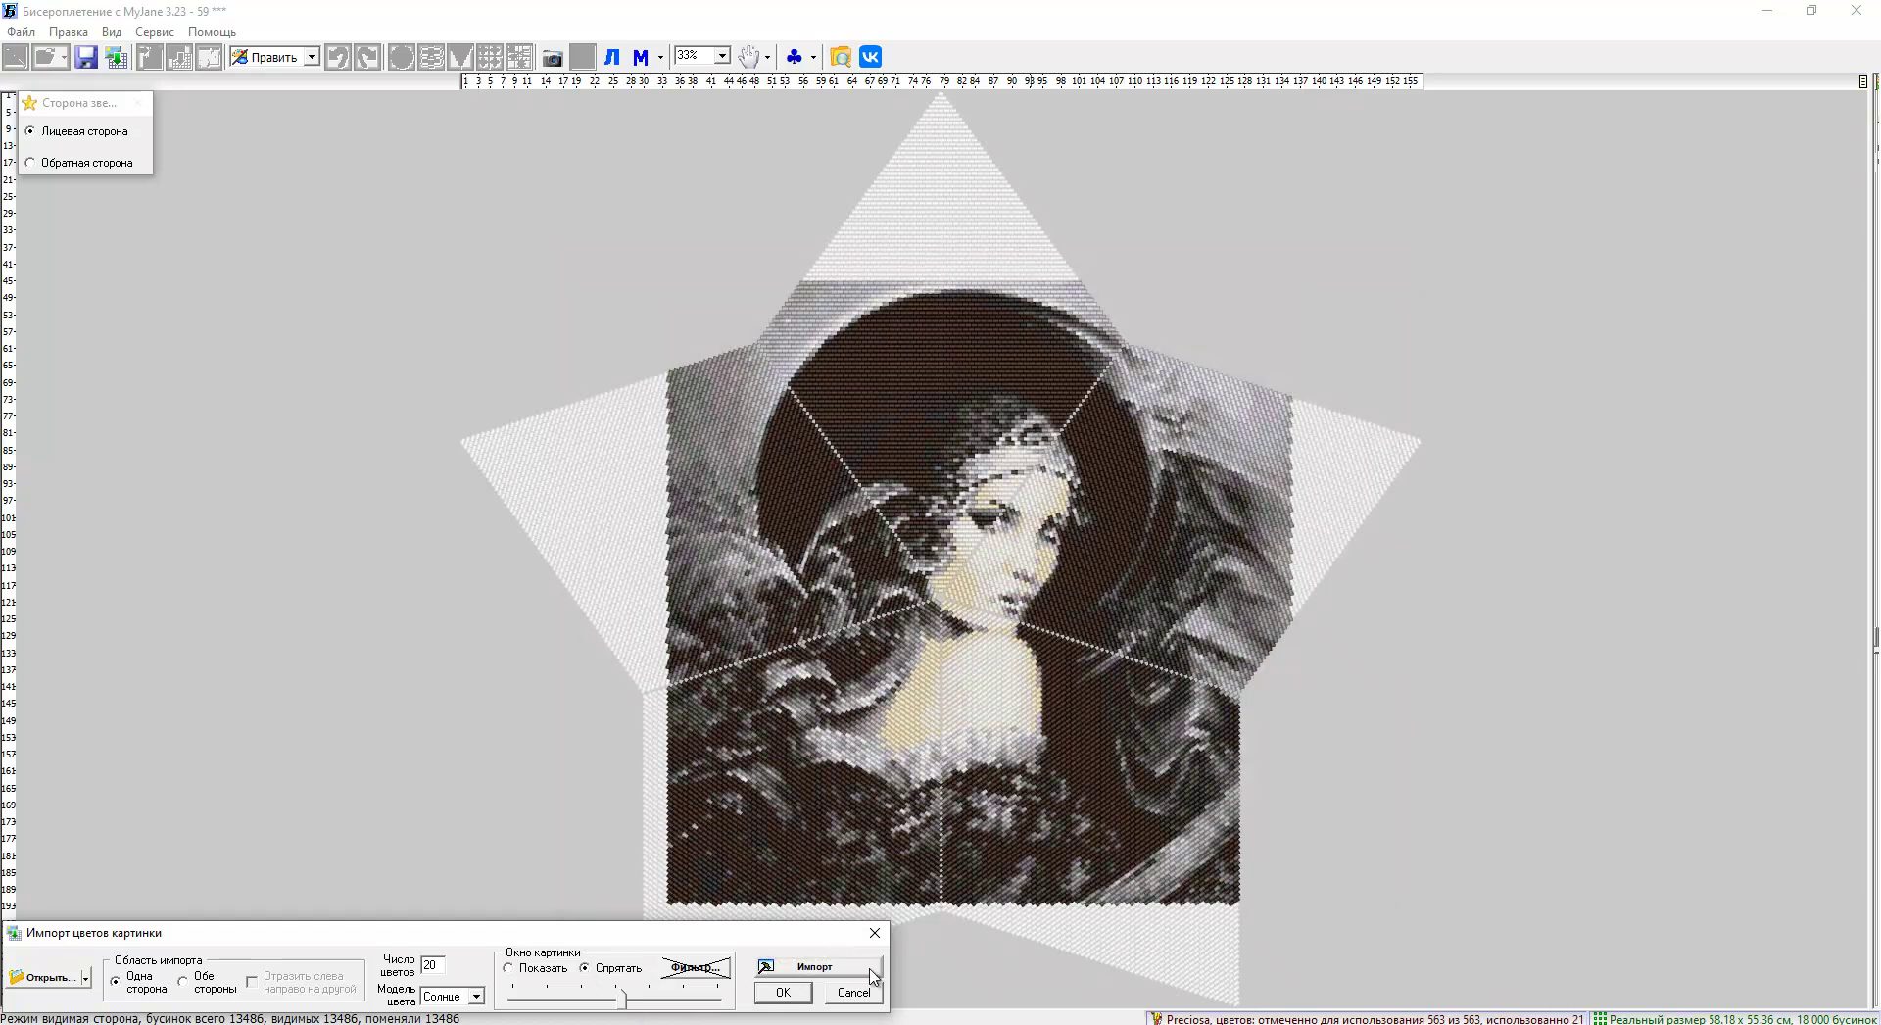
Show the import picture again, enlarge it, and shift it so the woman's face lies over the star's centre.
left_click(509, 968)
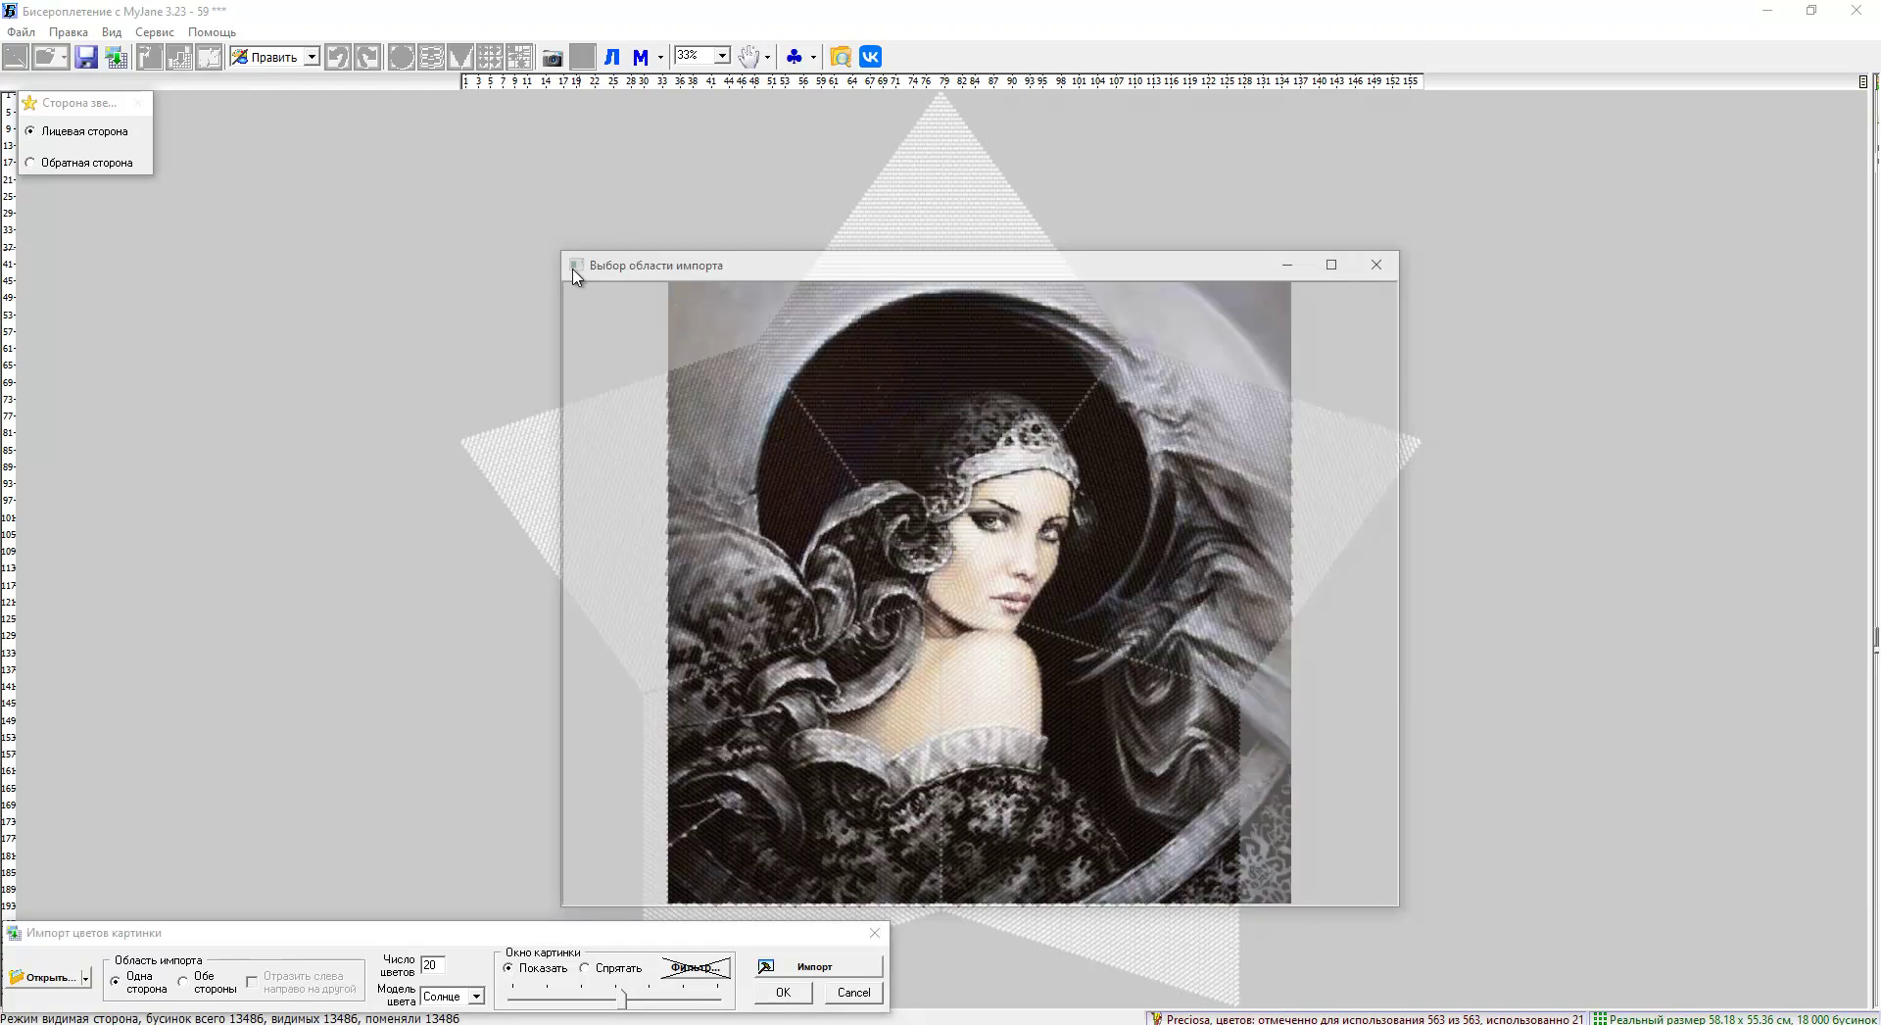
left_click_drag(556, 254, 470, 118)
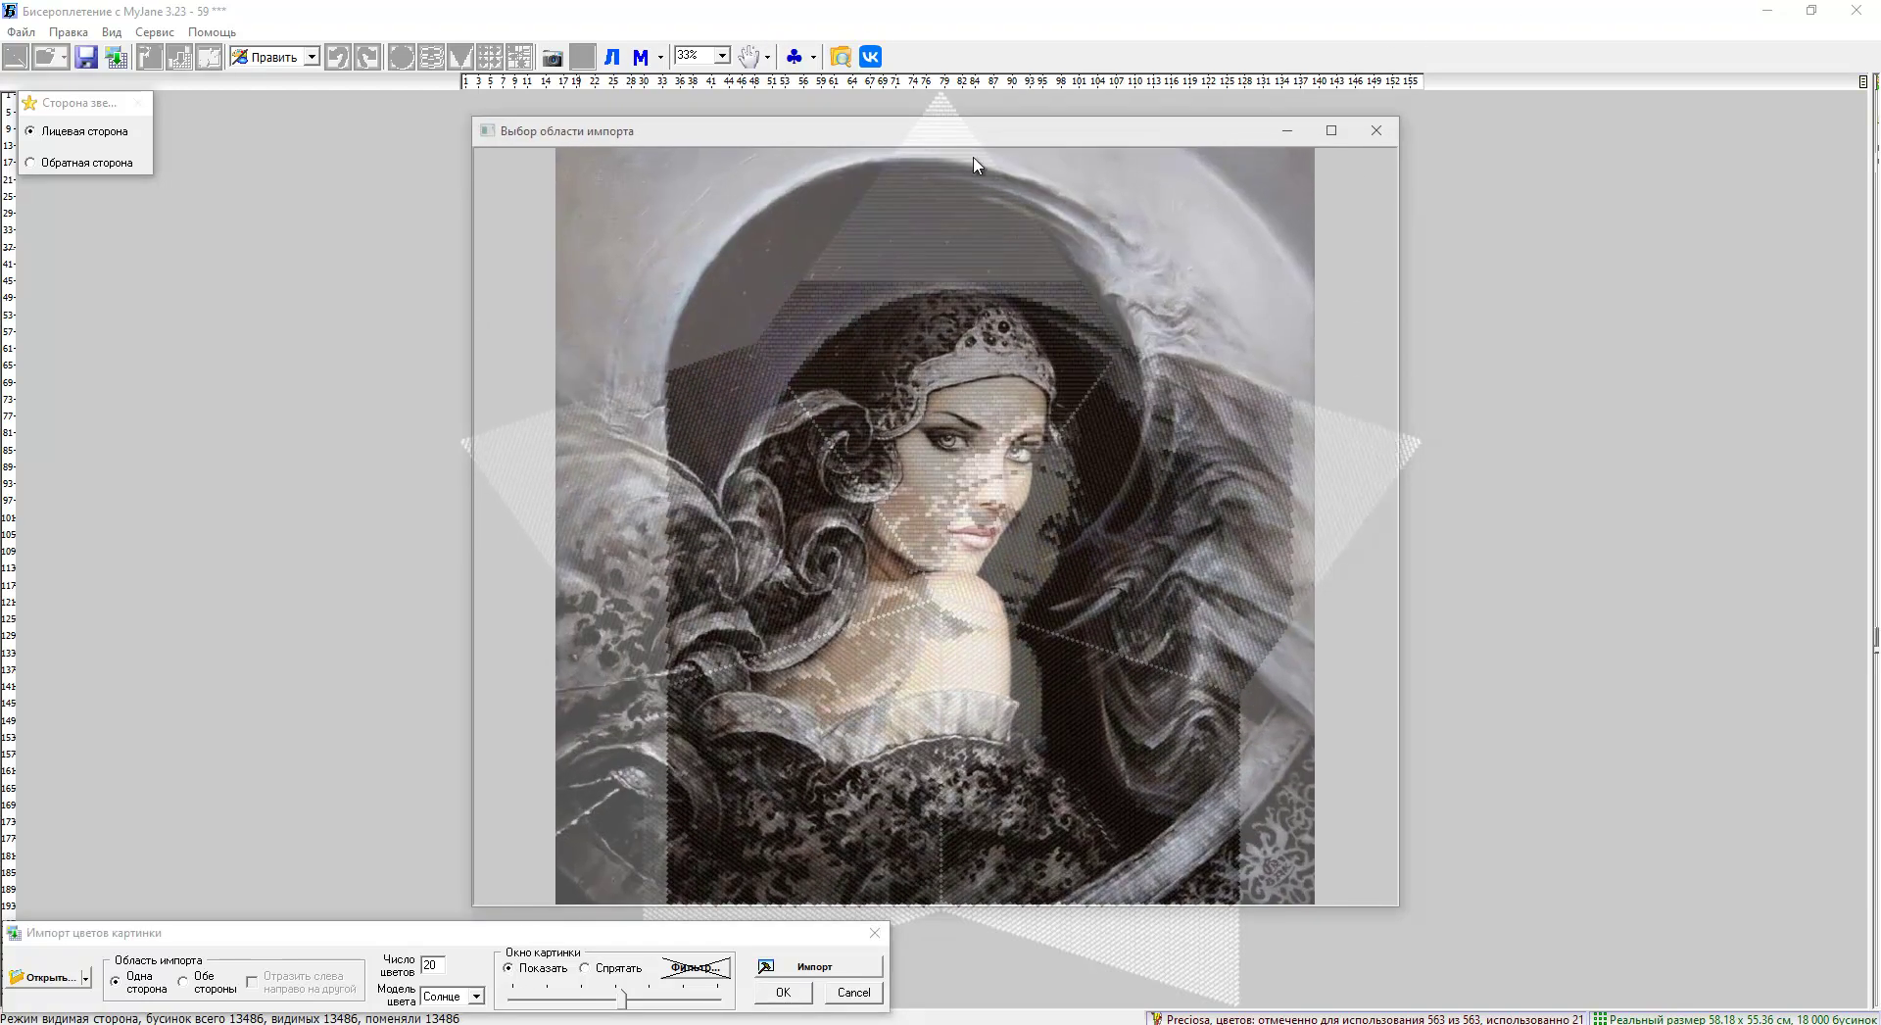
left_click_drag(947, 139, 925, 269)
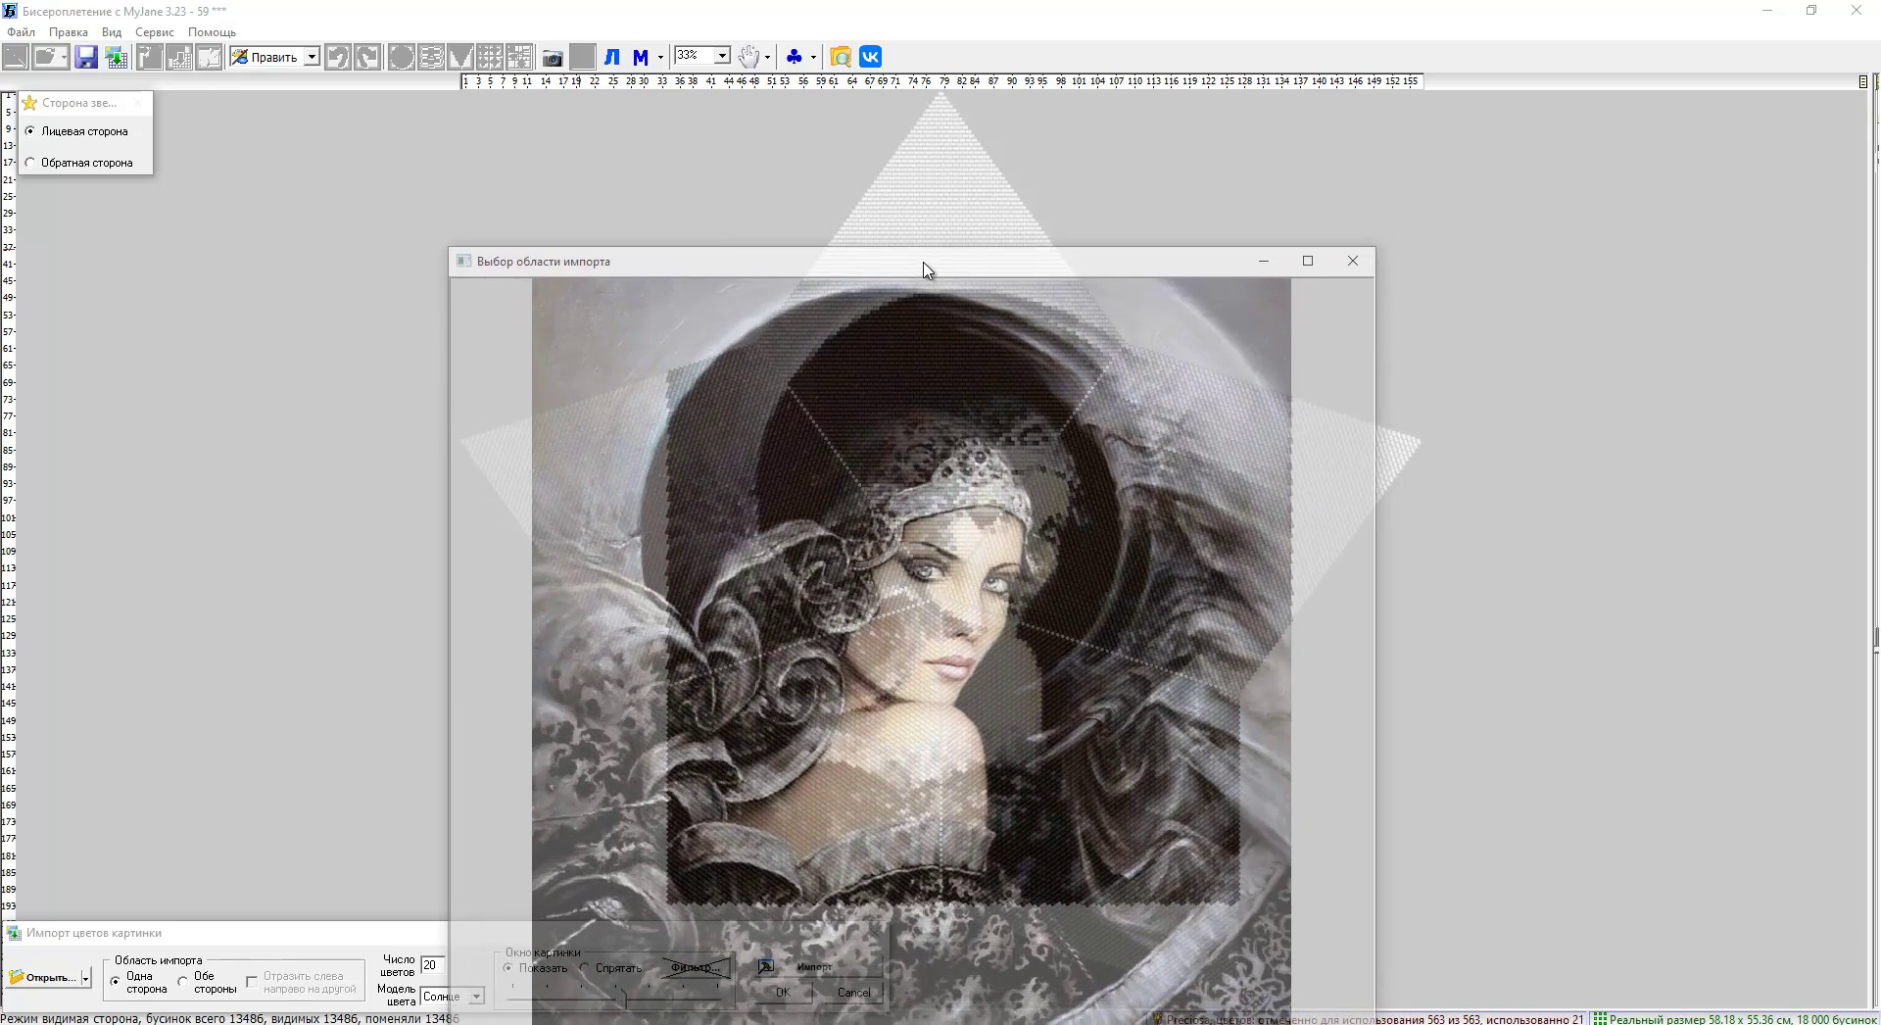
left_click(294, 938)
Import the enlarged picture's colours into the star and compare the beads with the picture hidden and shown.
left_click(819, 968)
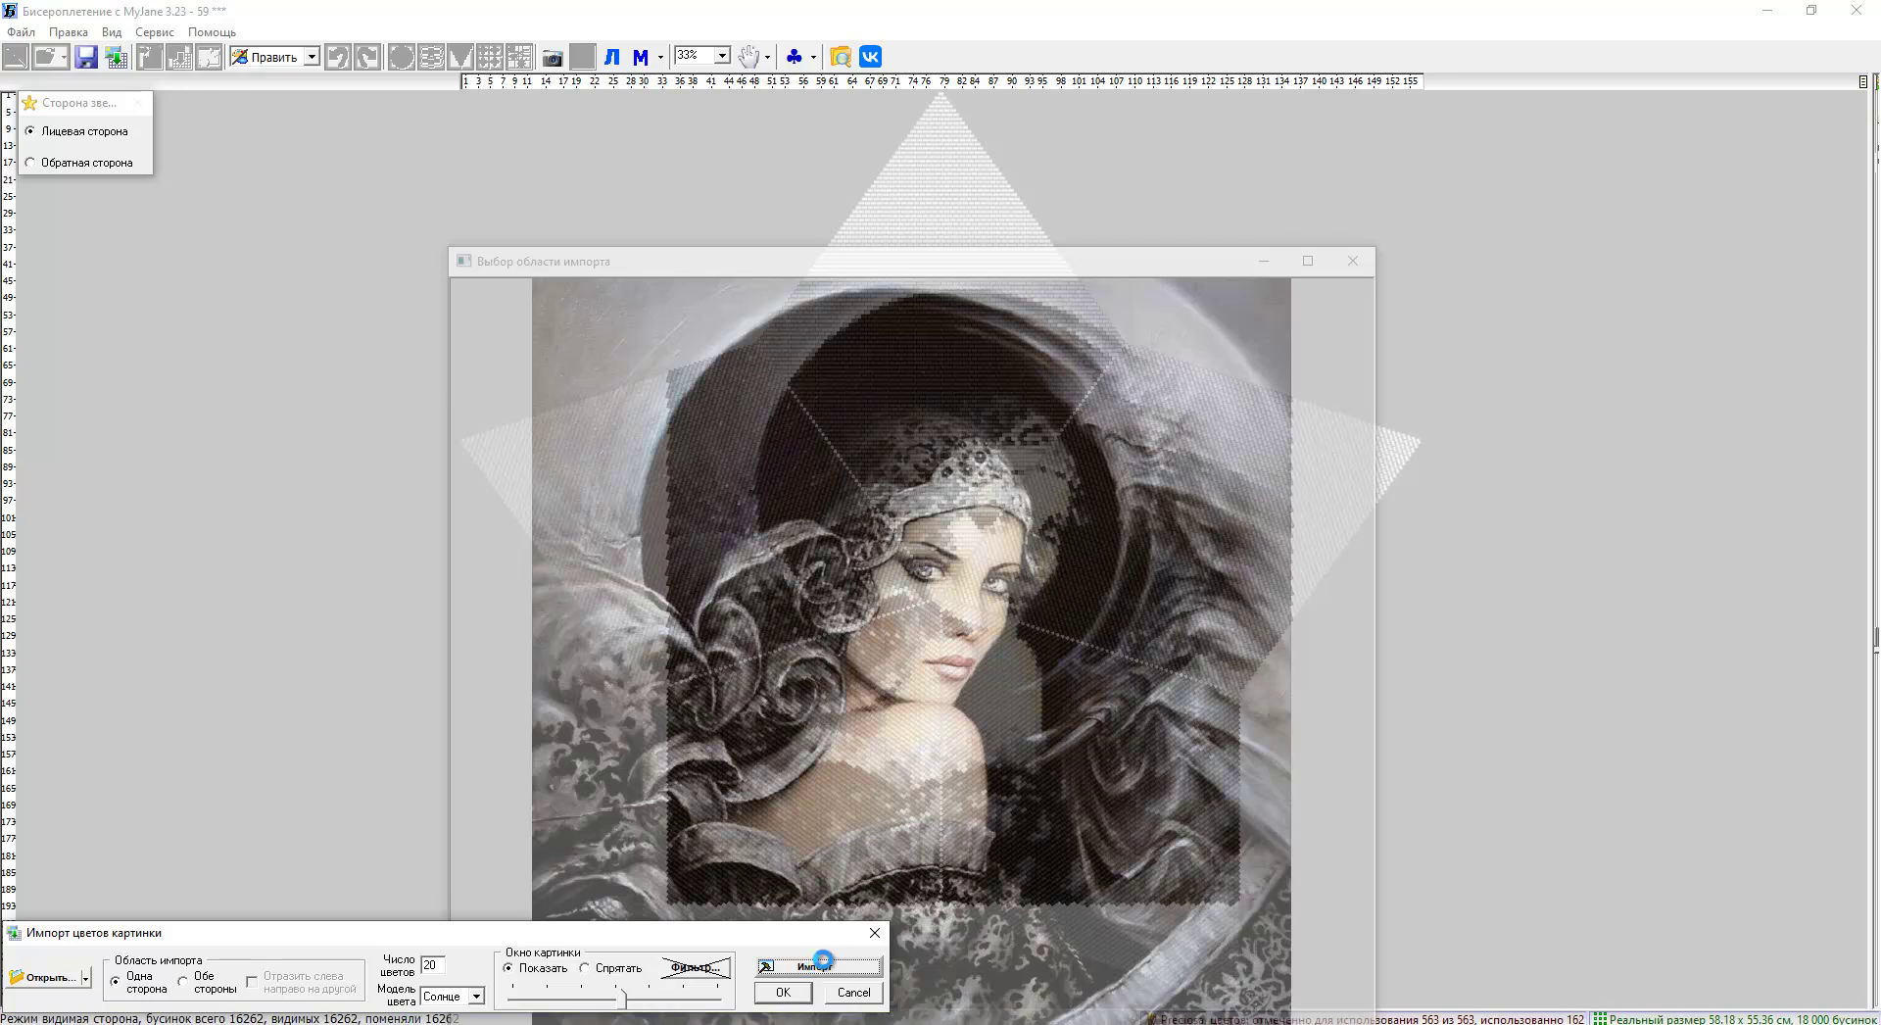
left_click(823, 960)
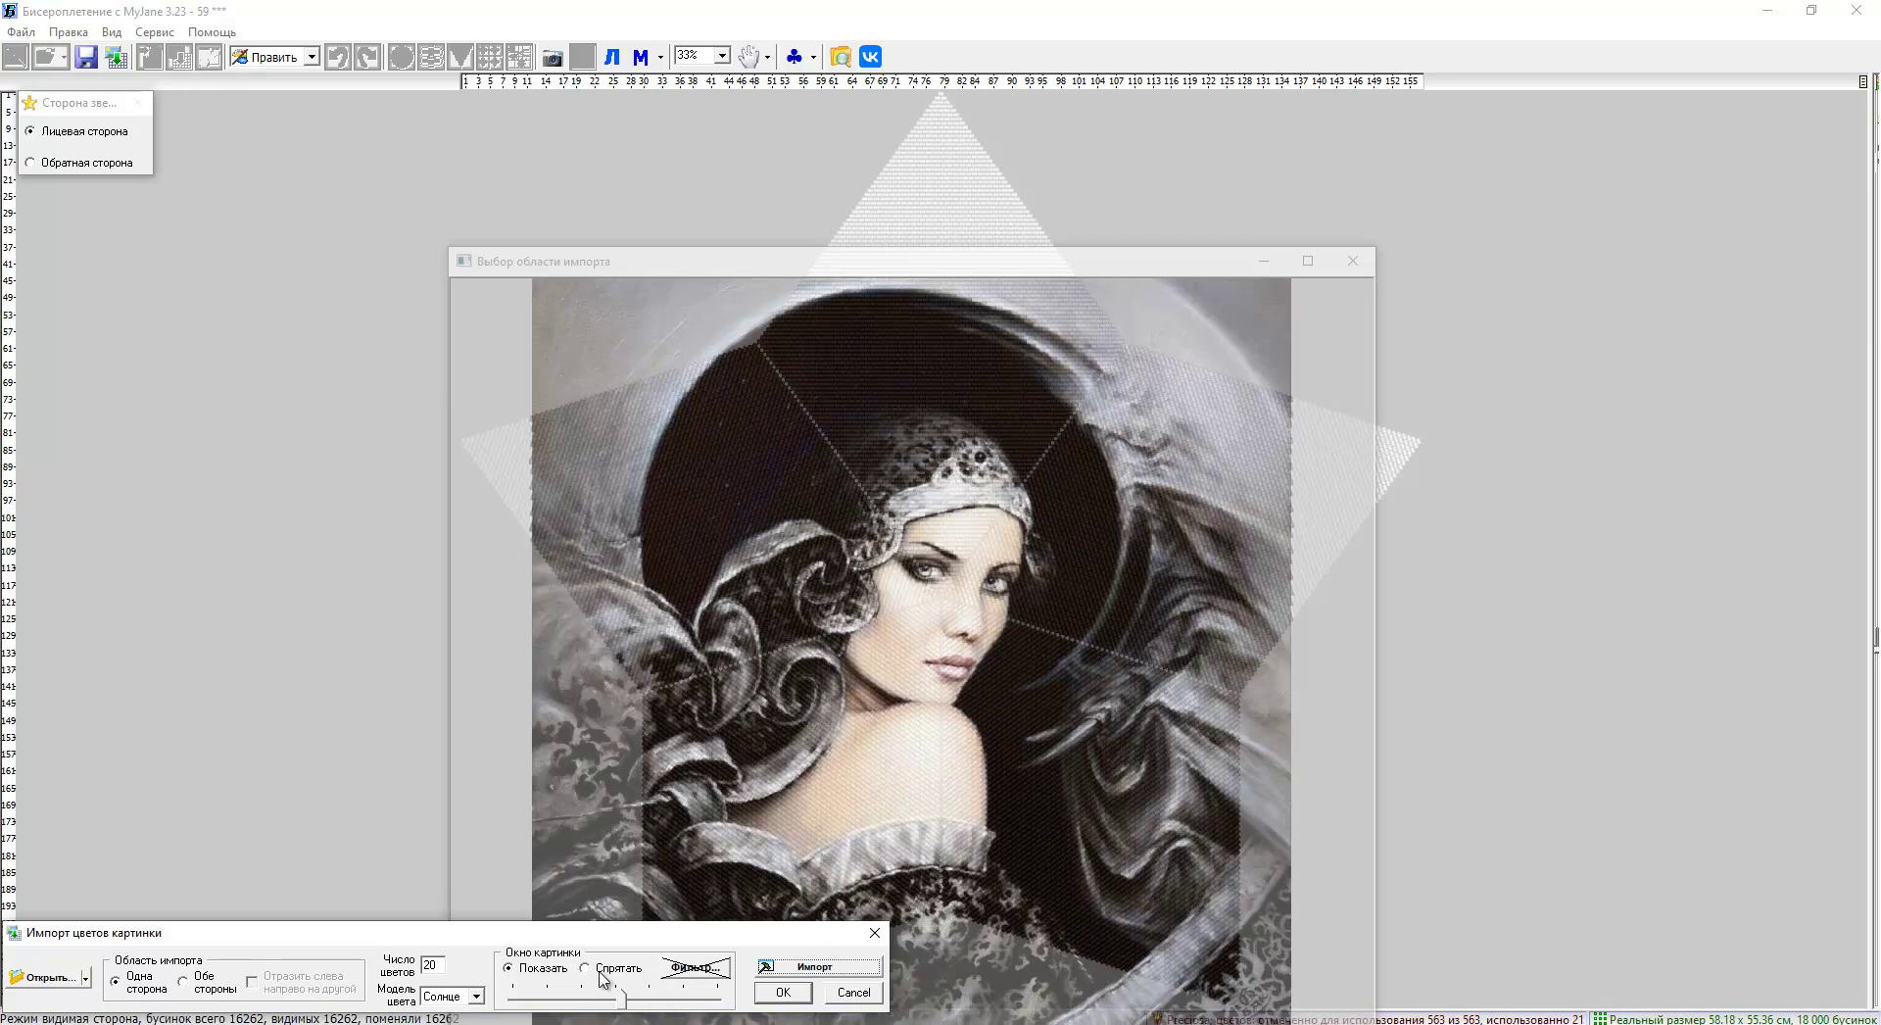
left_click(585, 968)
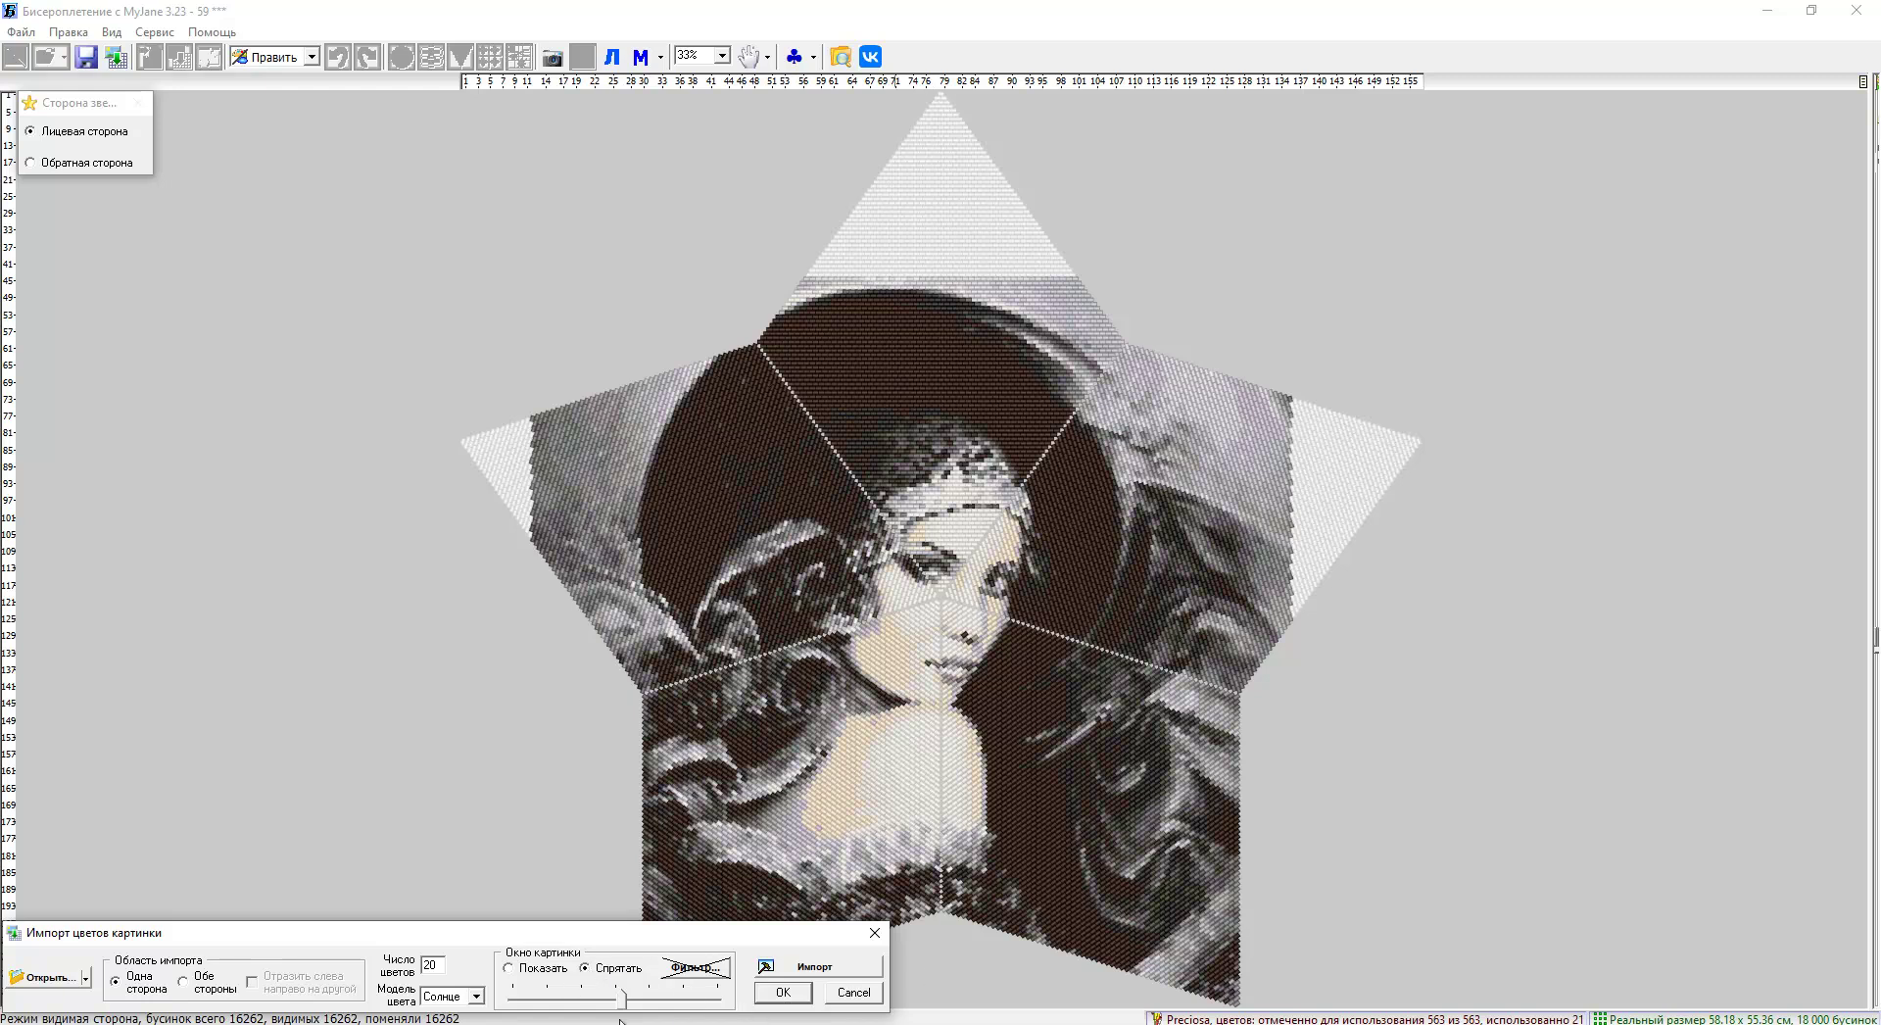
left_click(542, 970)
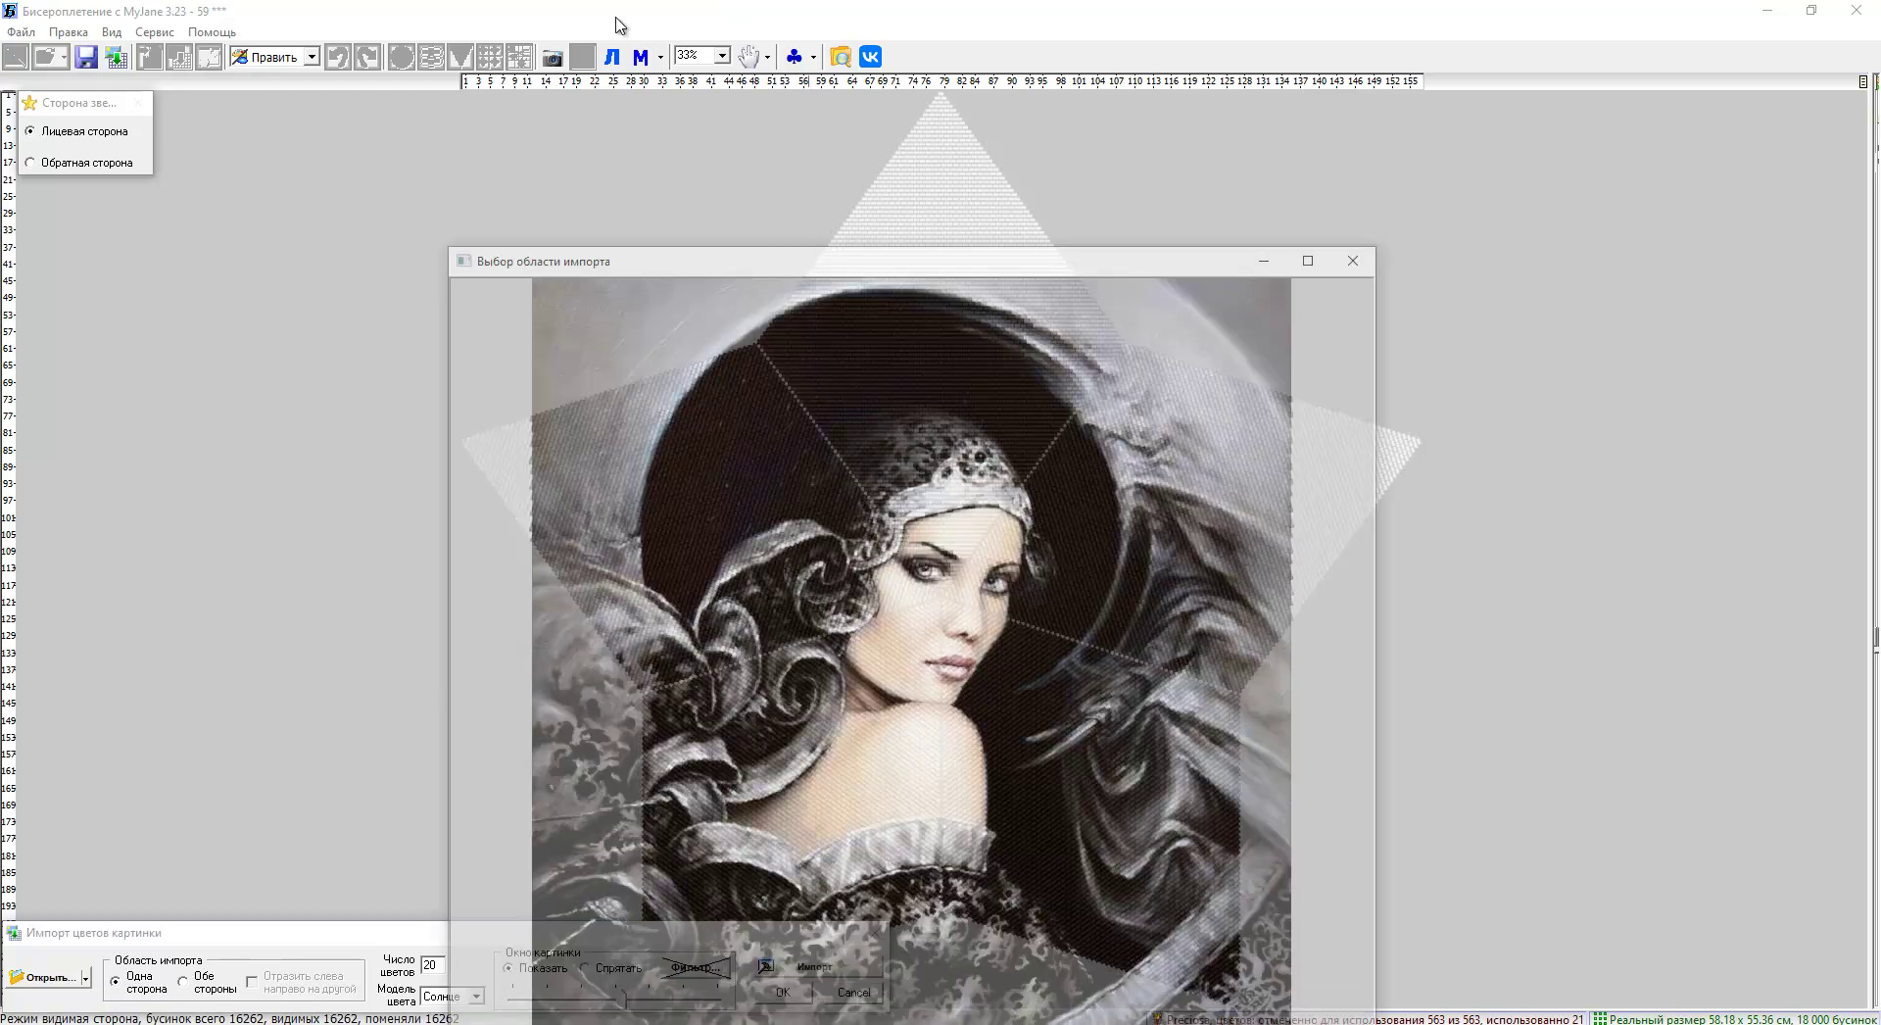
Enlarge and reposition the portrait to cover more of the star, and import its colours onto the front side again.
left_click_drag(450, 248, 368, 106)
left_click_drag(948, 131, 1013, 238)
left_click(373, 955)
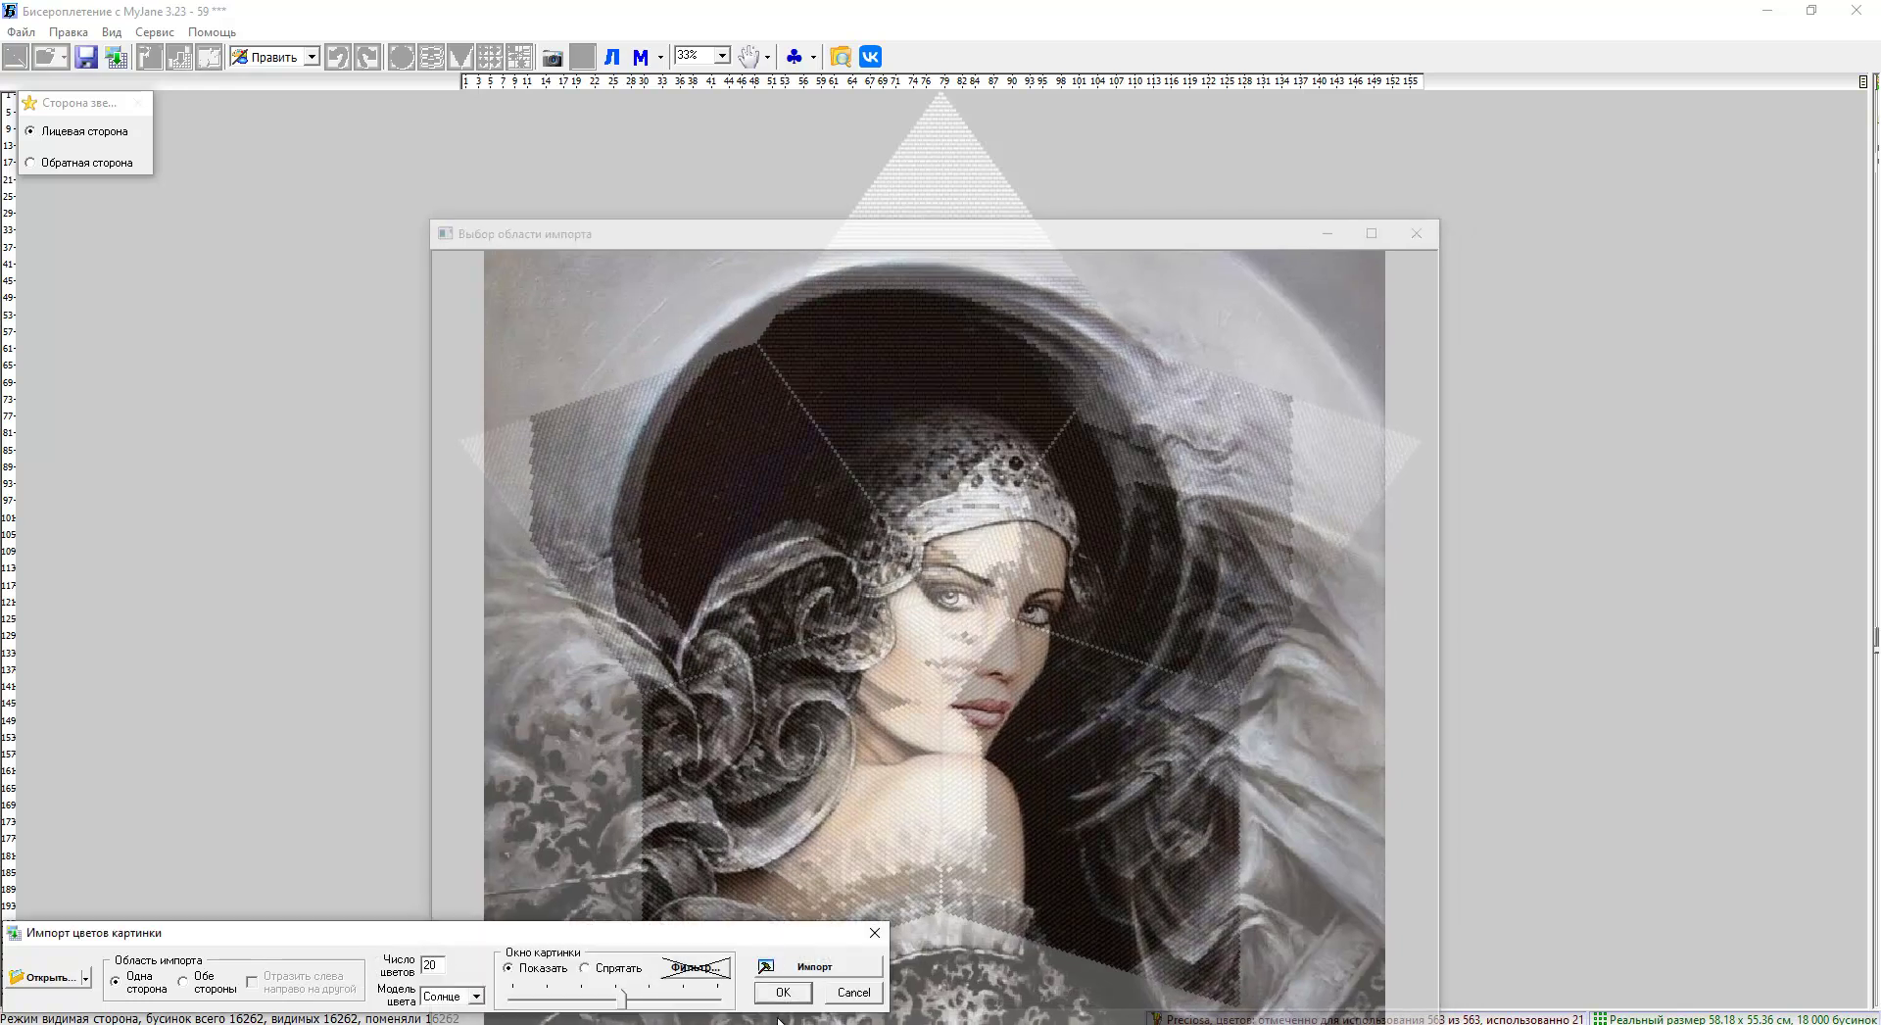
left_click(813, 966)
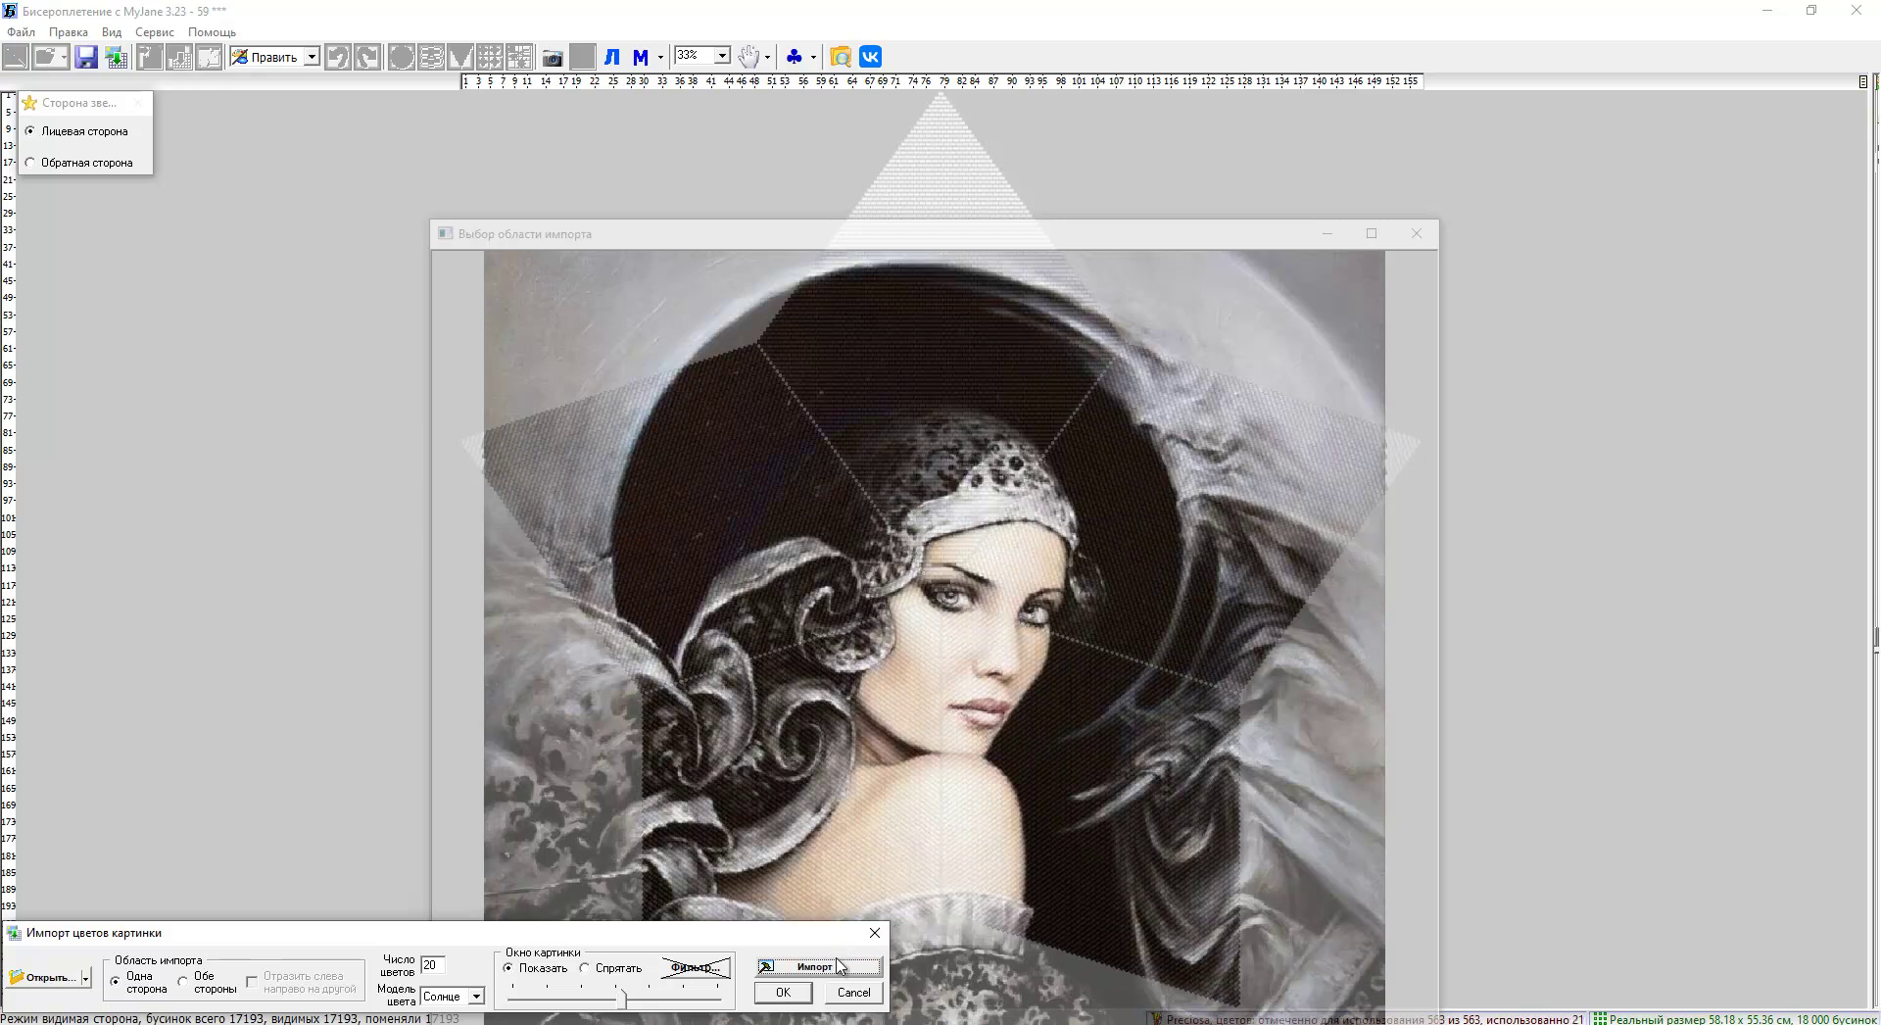
left_click(585, 969)
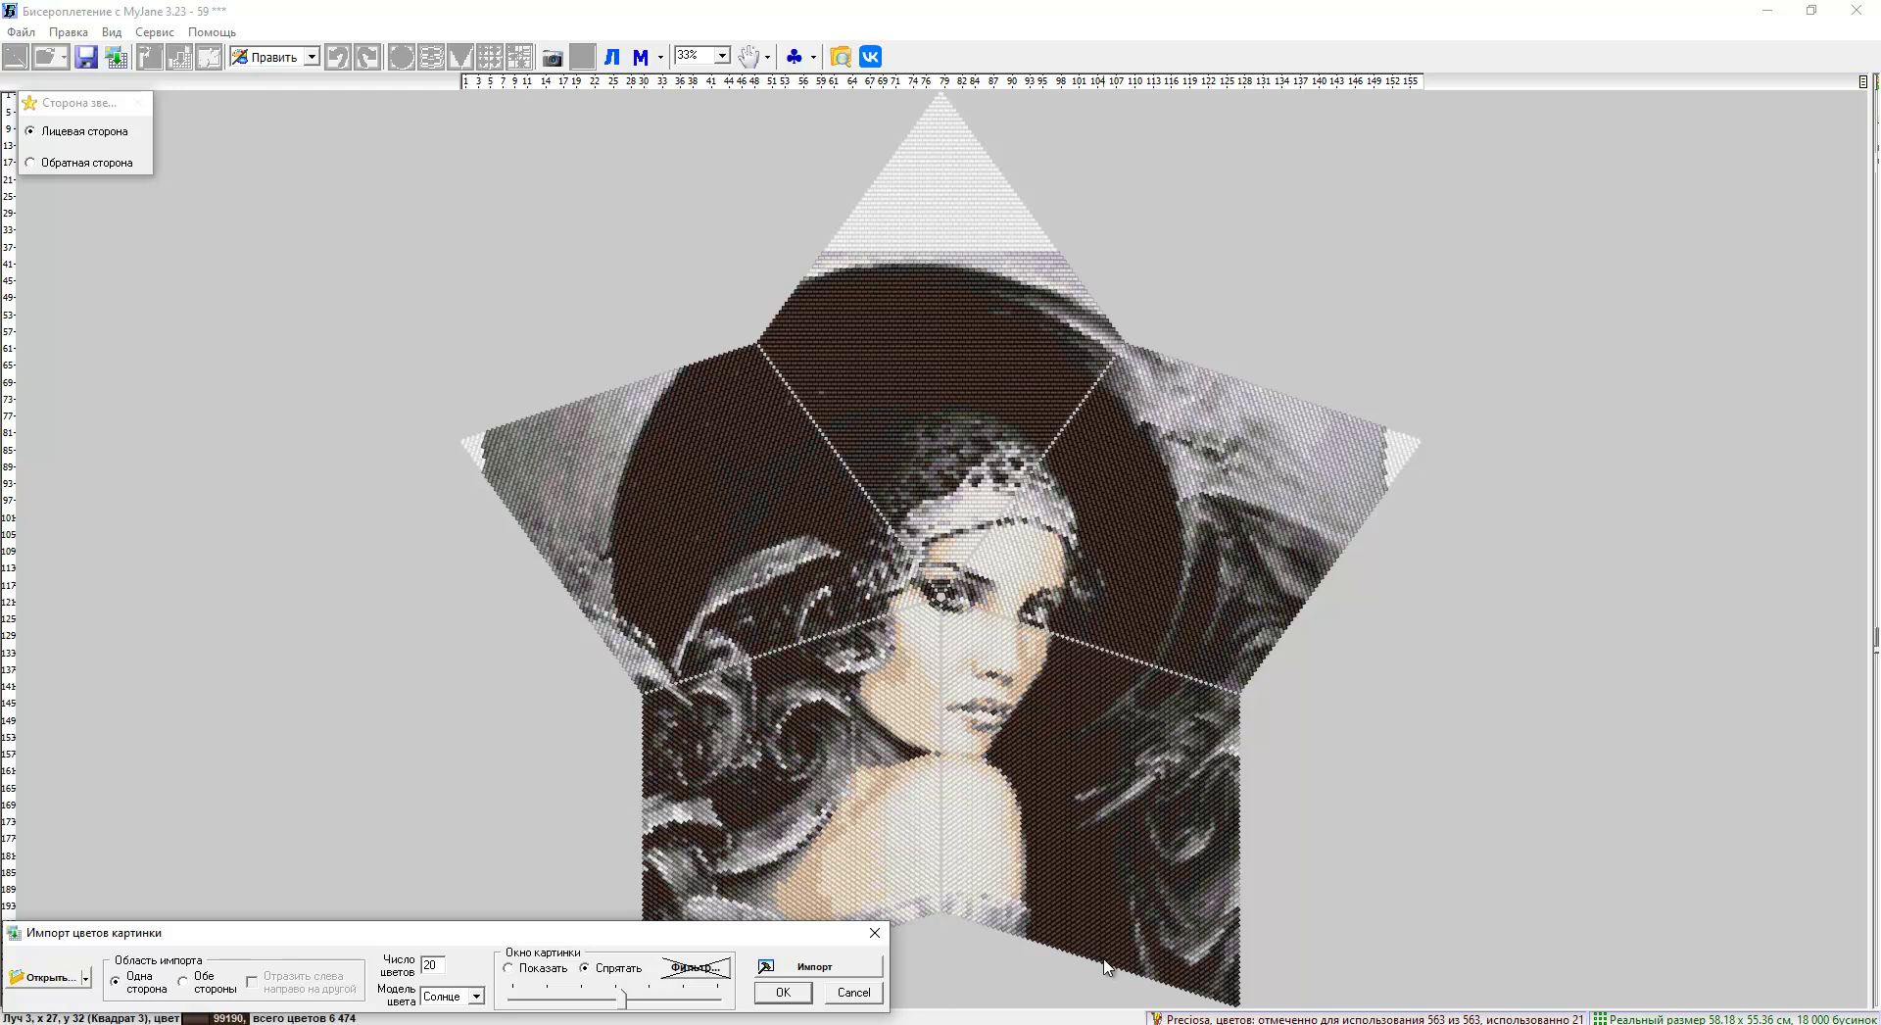
left_click(780, 993)
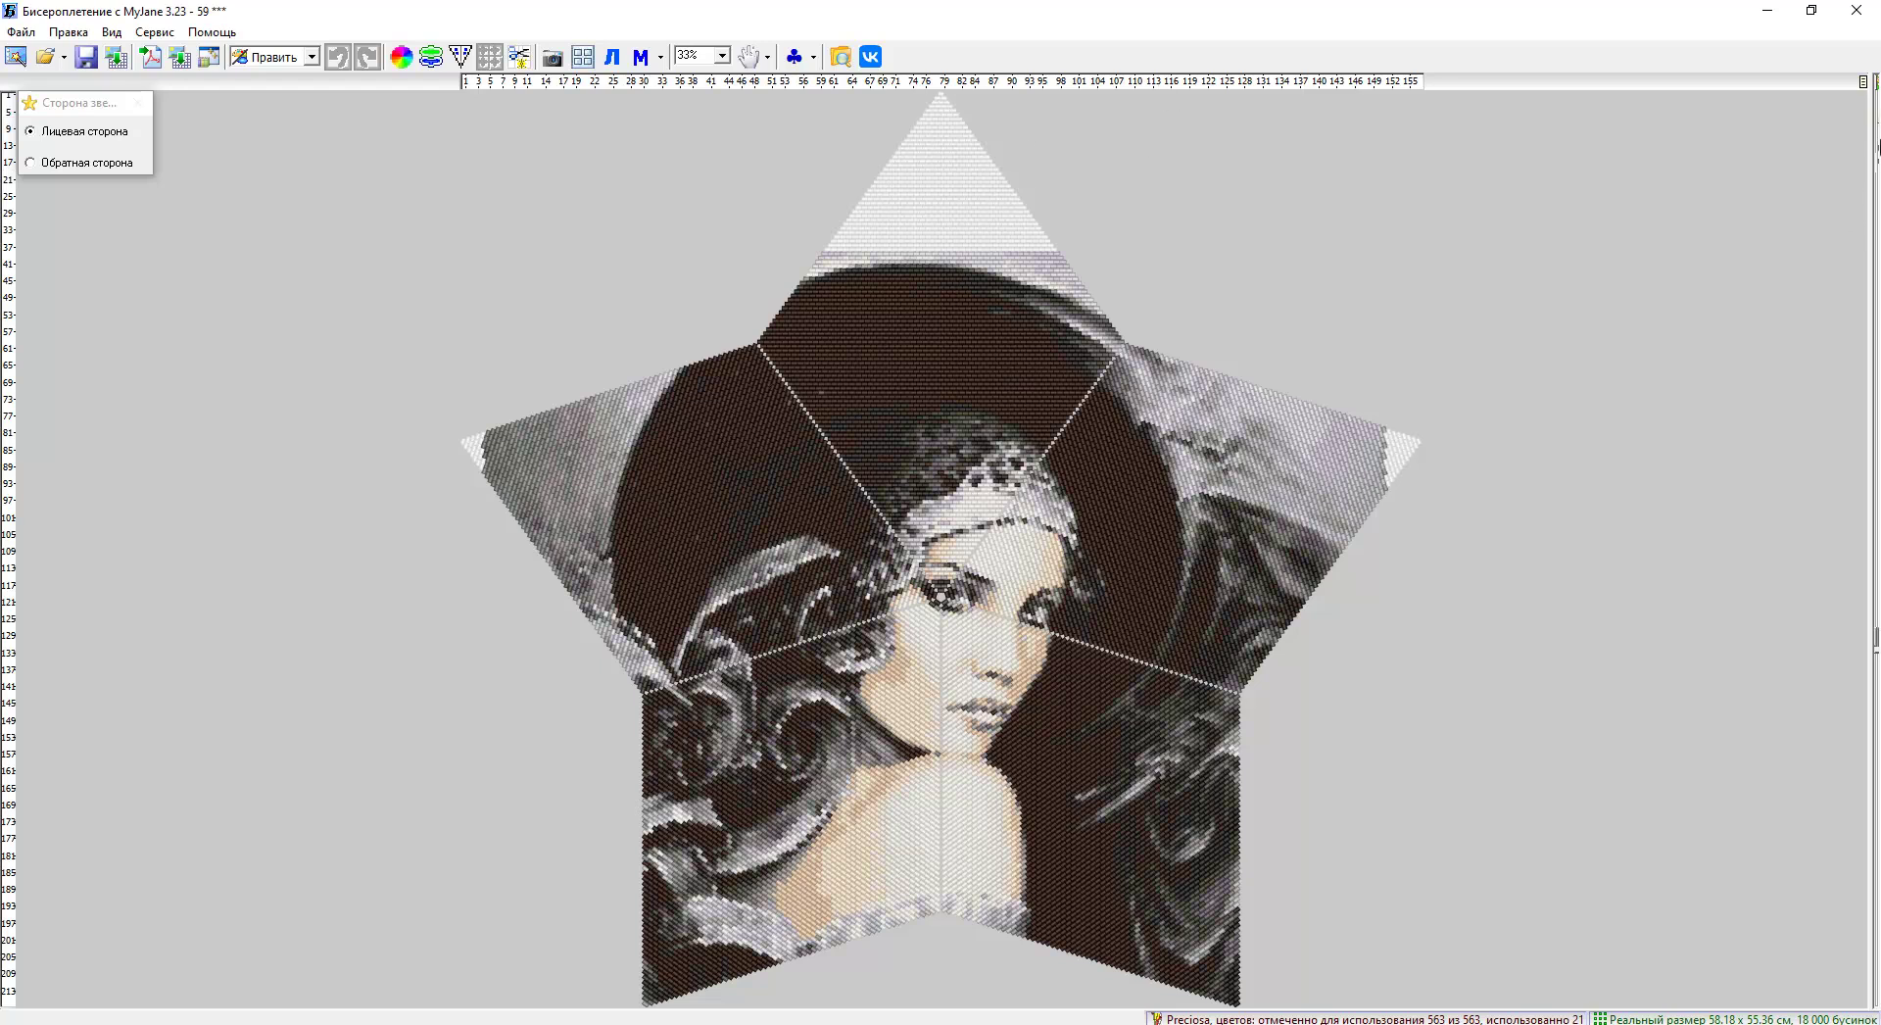
Fill the blank white tips of the upper and both side rays with the lilac bead colour 03931 from the picture's background.
left_click(1864, 84)
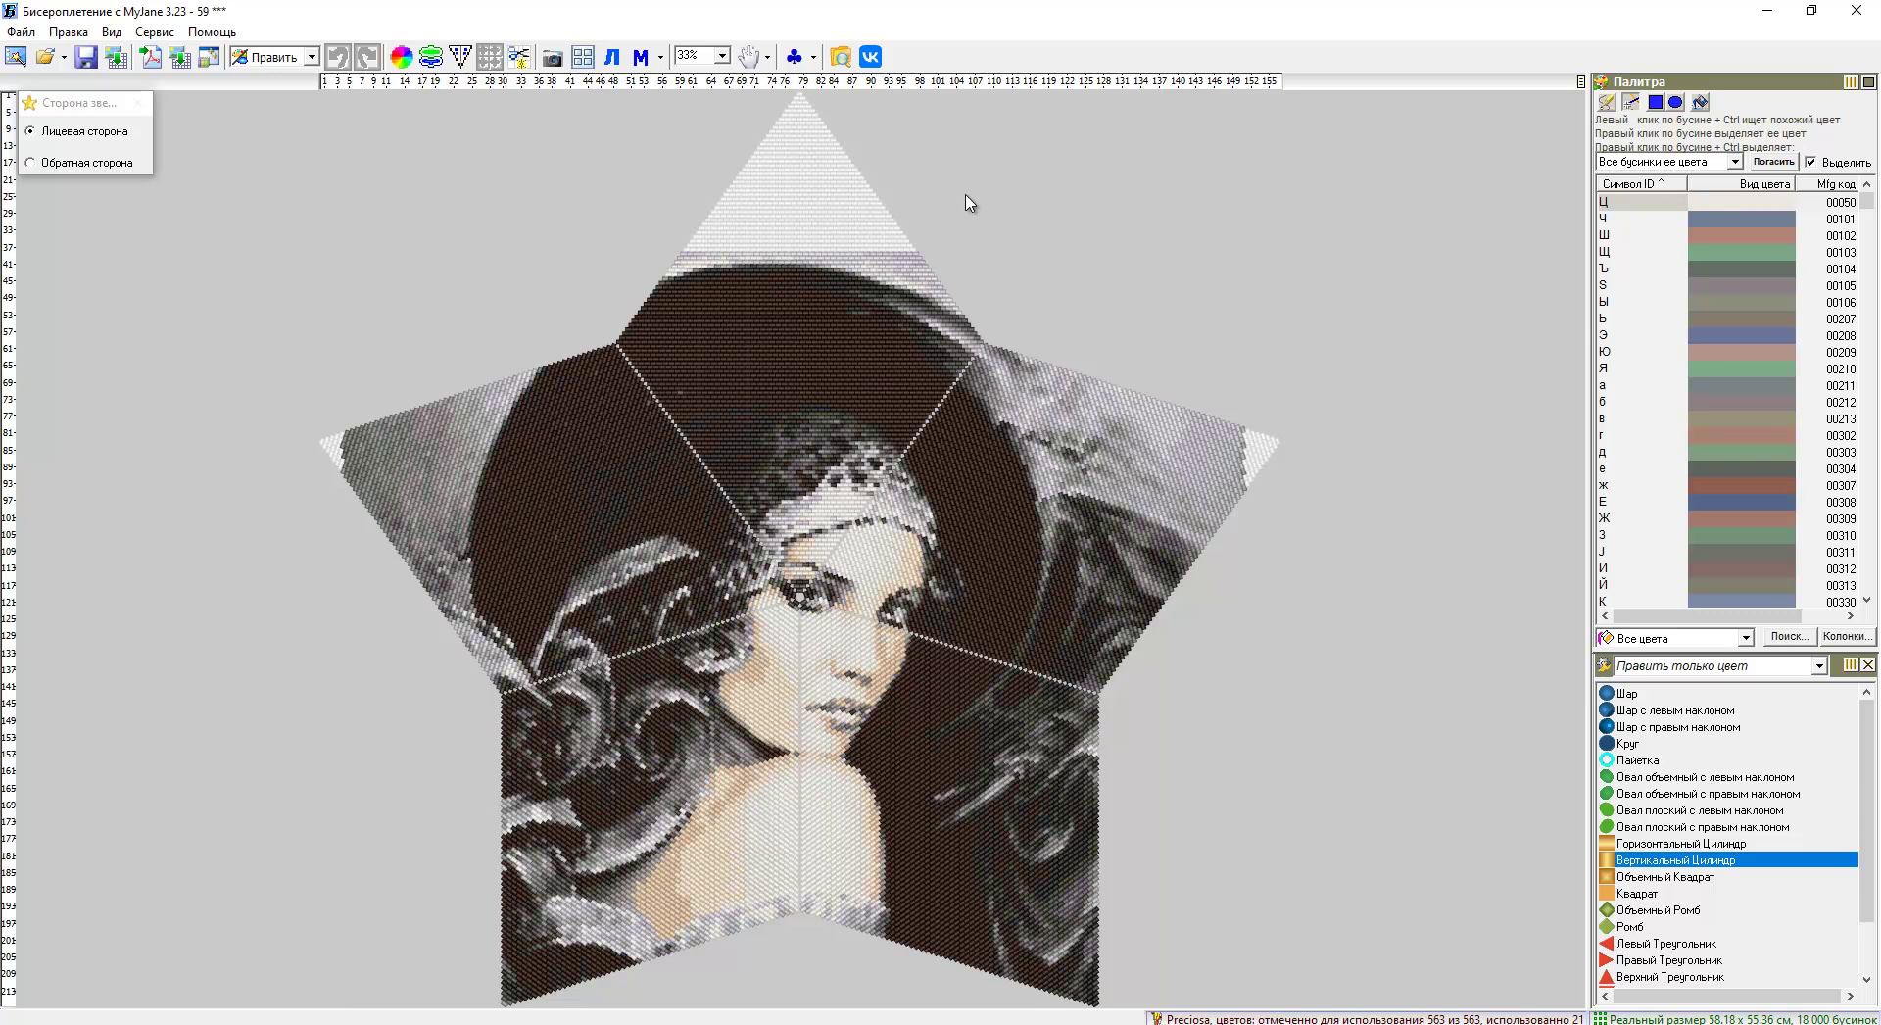
left_click(903, 262)
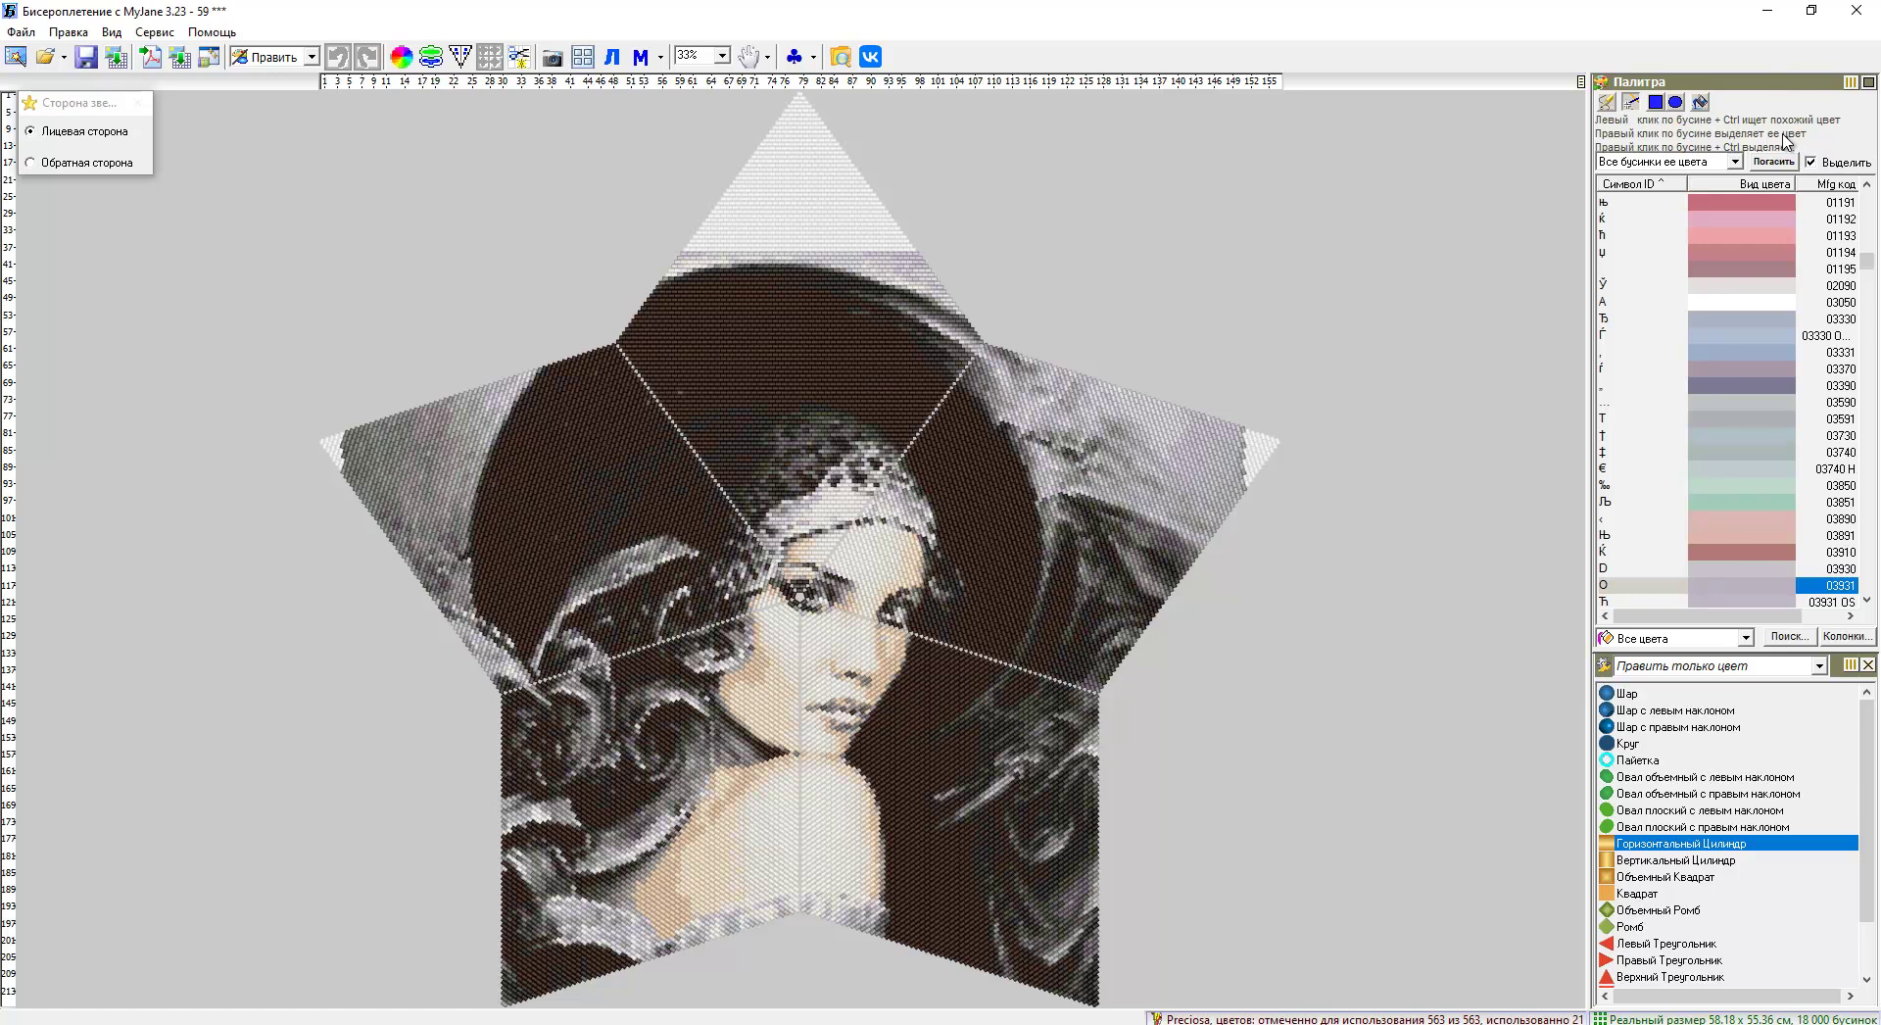
left_click(1701, 102)
left_click(1702, 106)
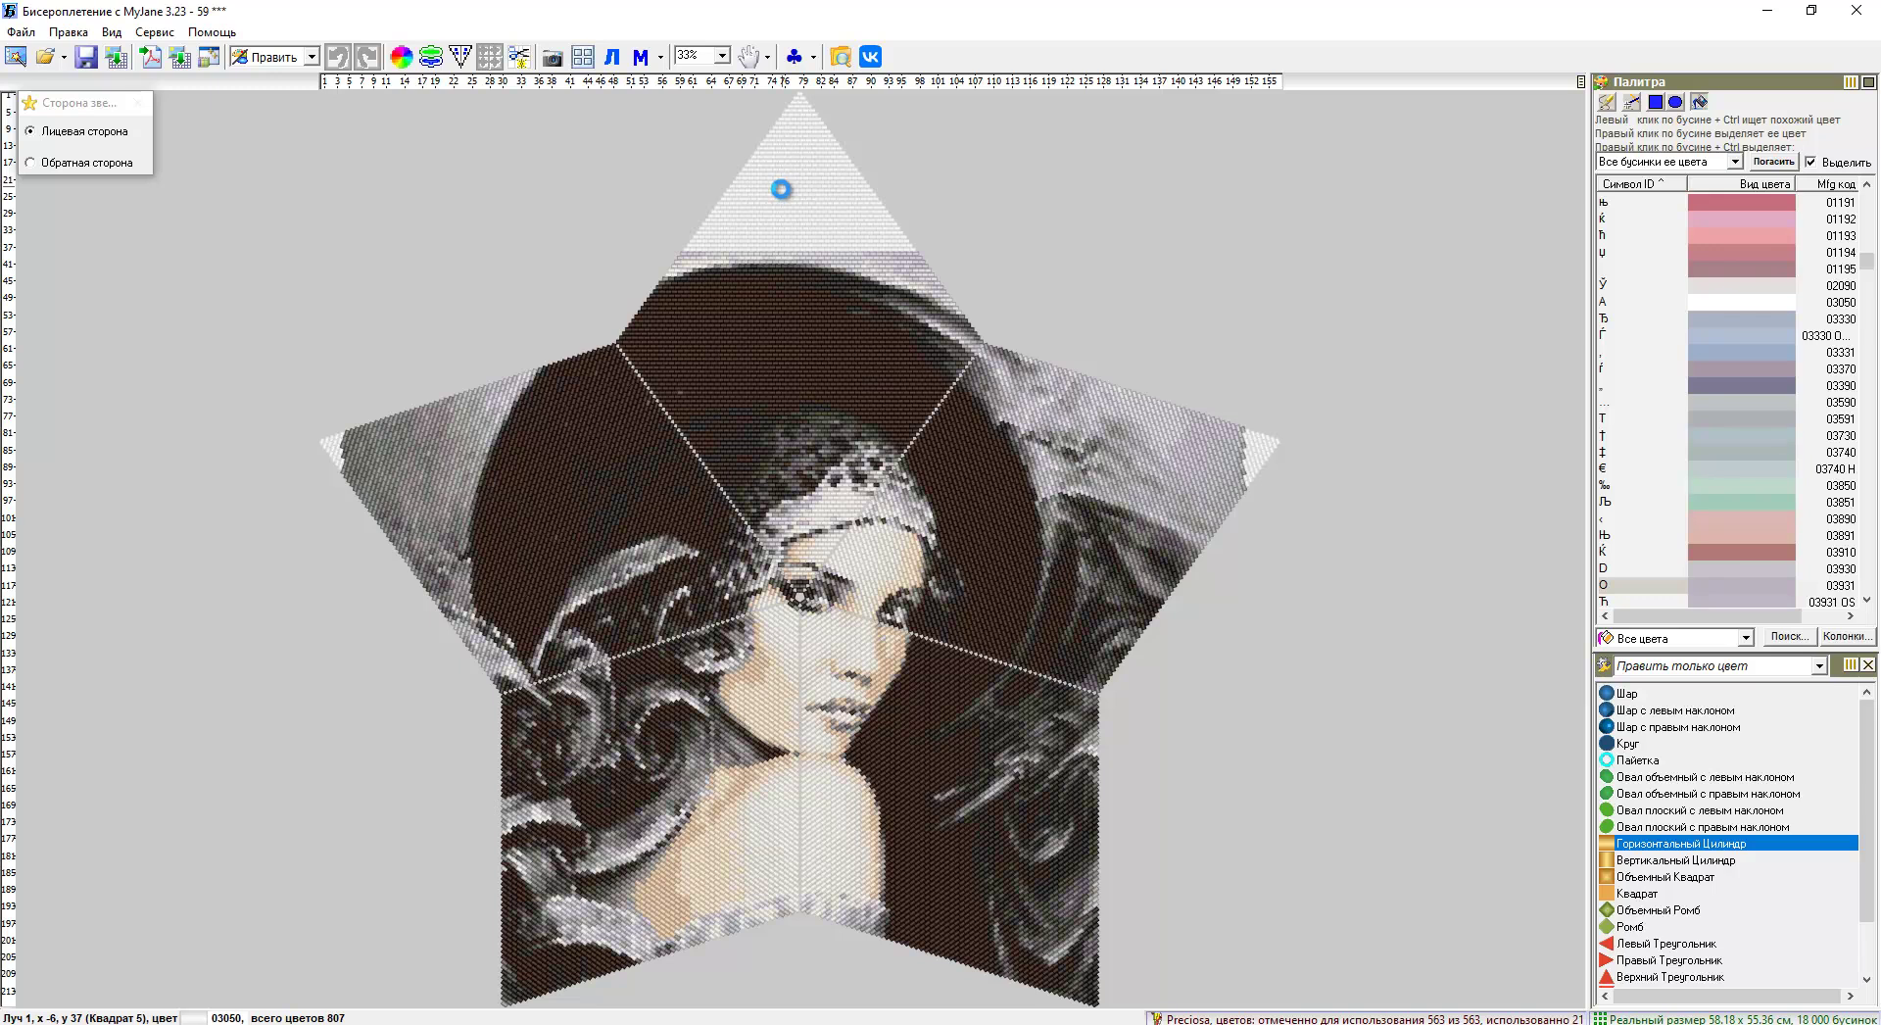
left_click(1264, 462)
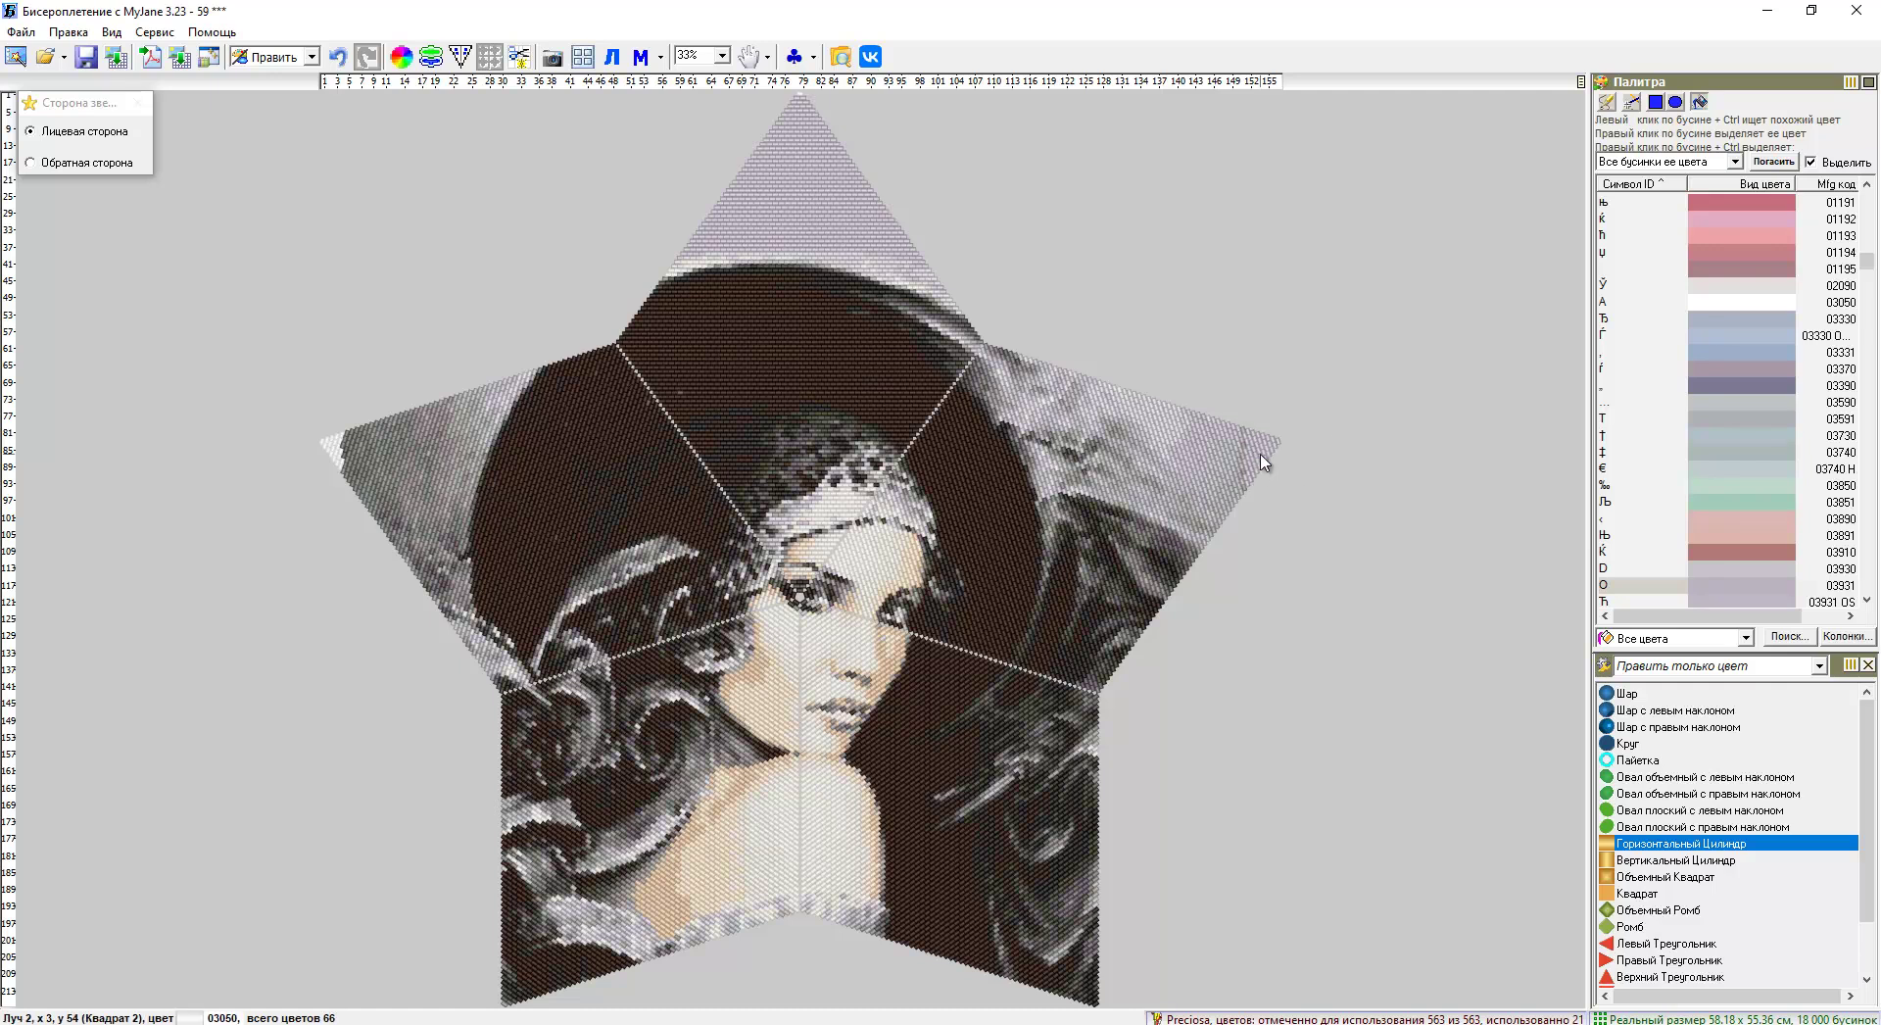
left_click(333, 451)
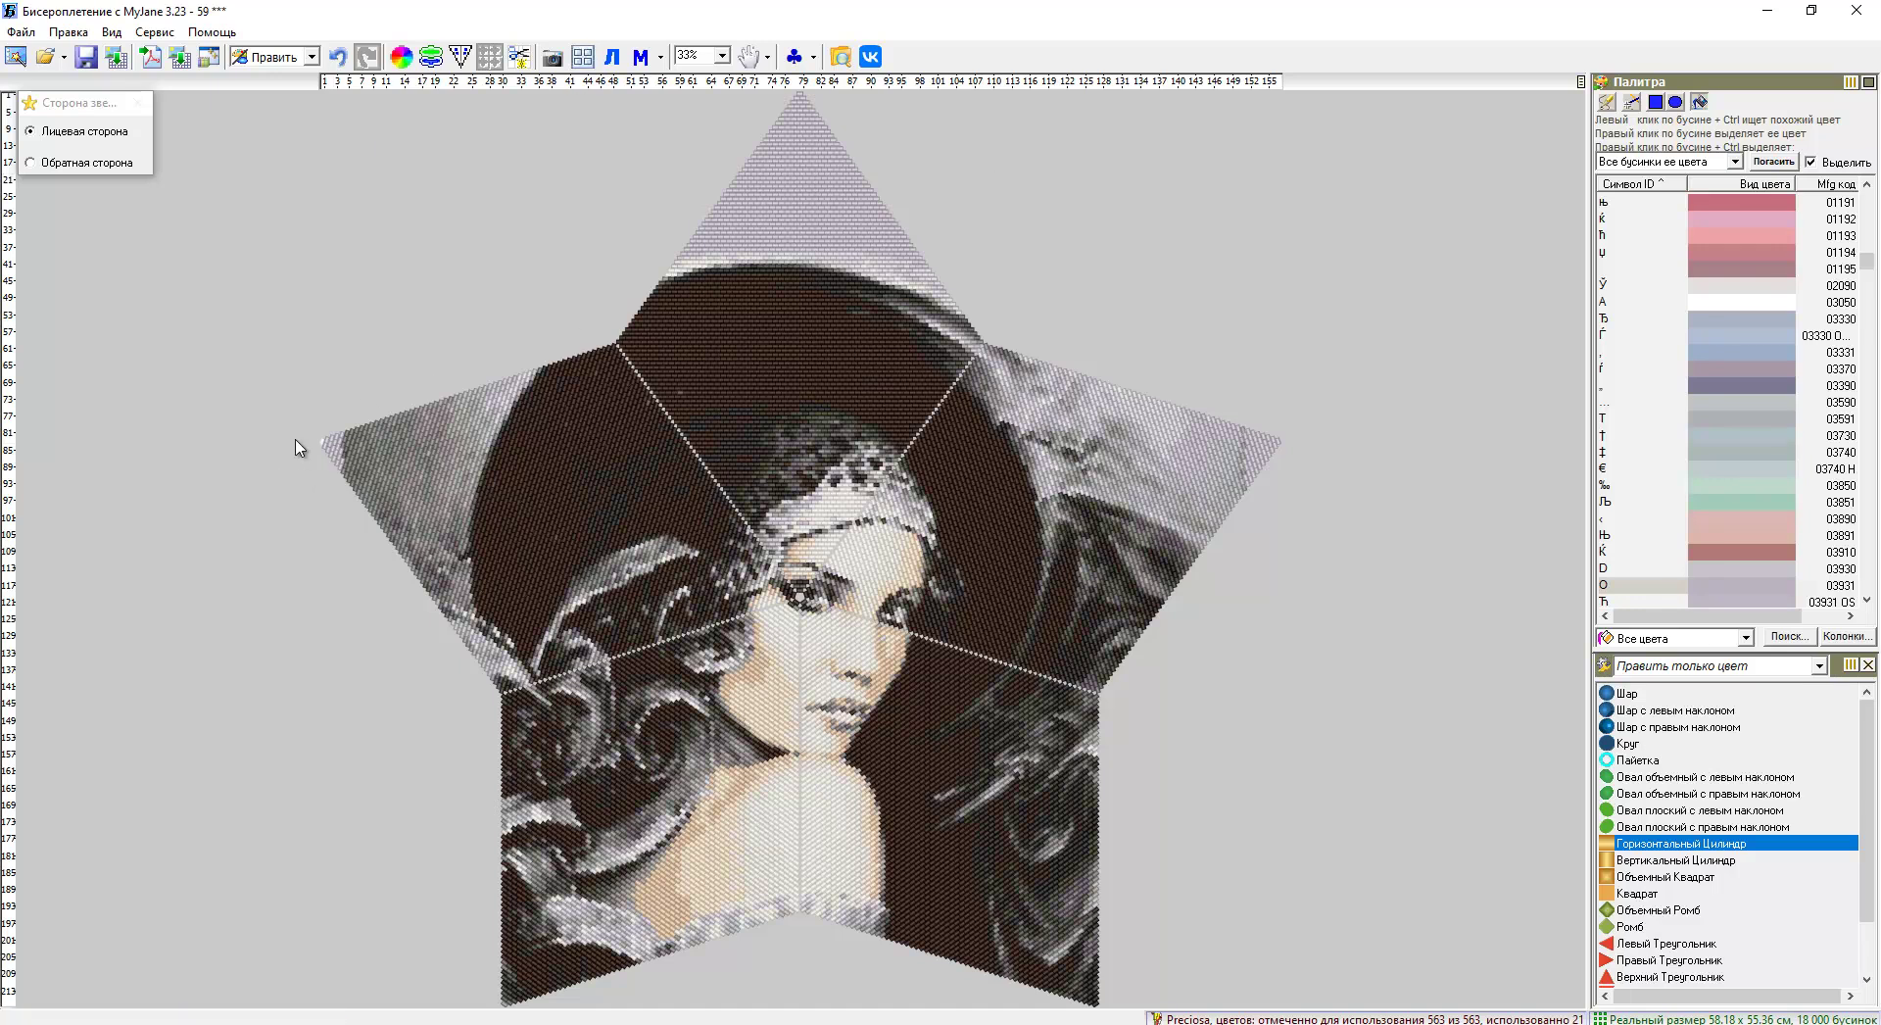
Copy the front side's design to the star's other side without left-right mirroring, checking the back side before and after.
left_click(79, 160)
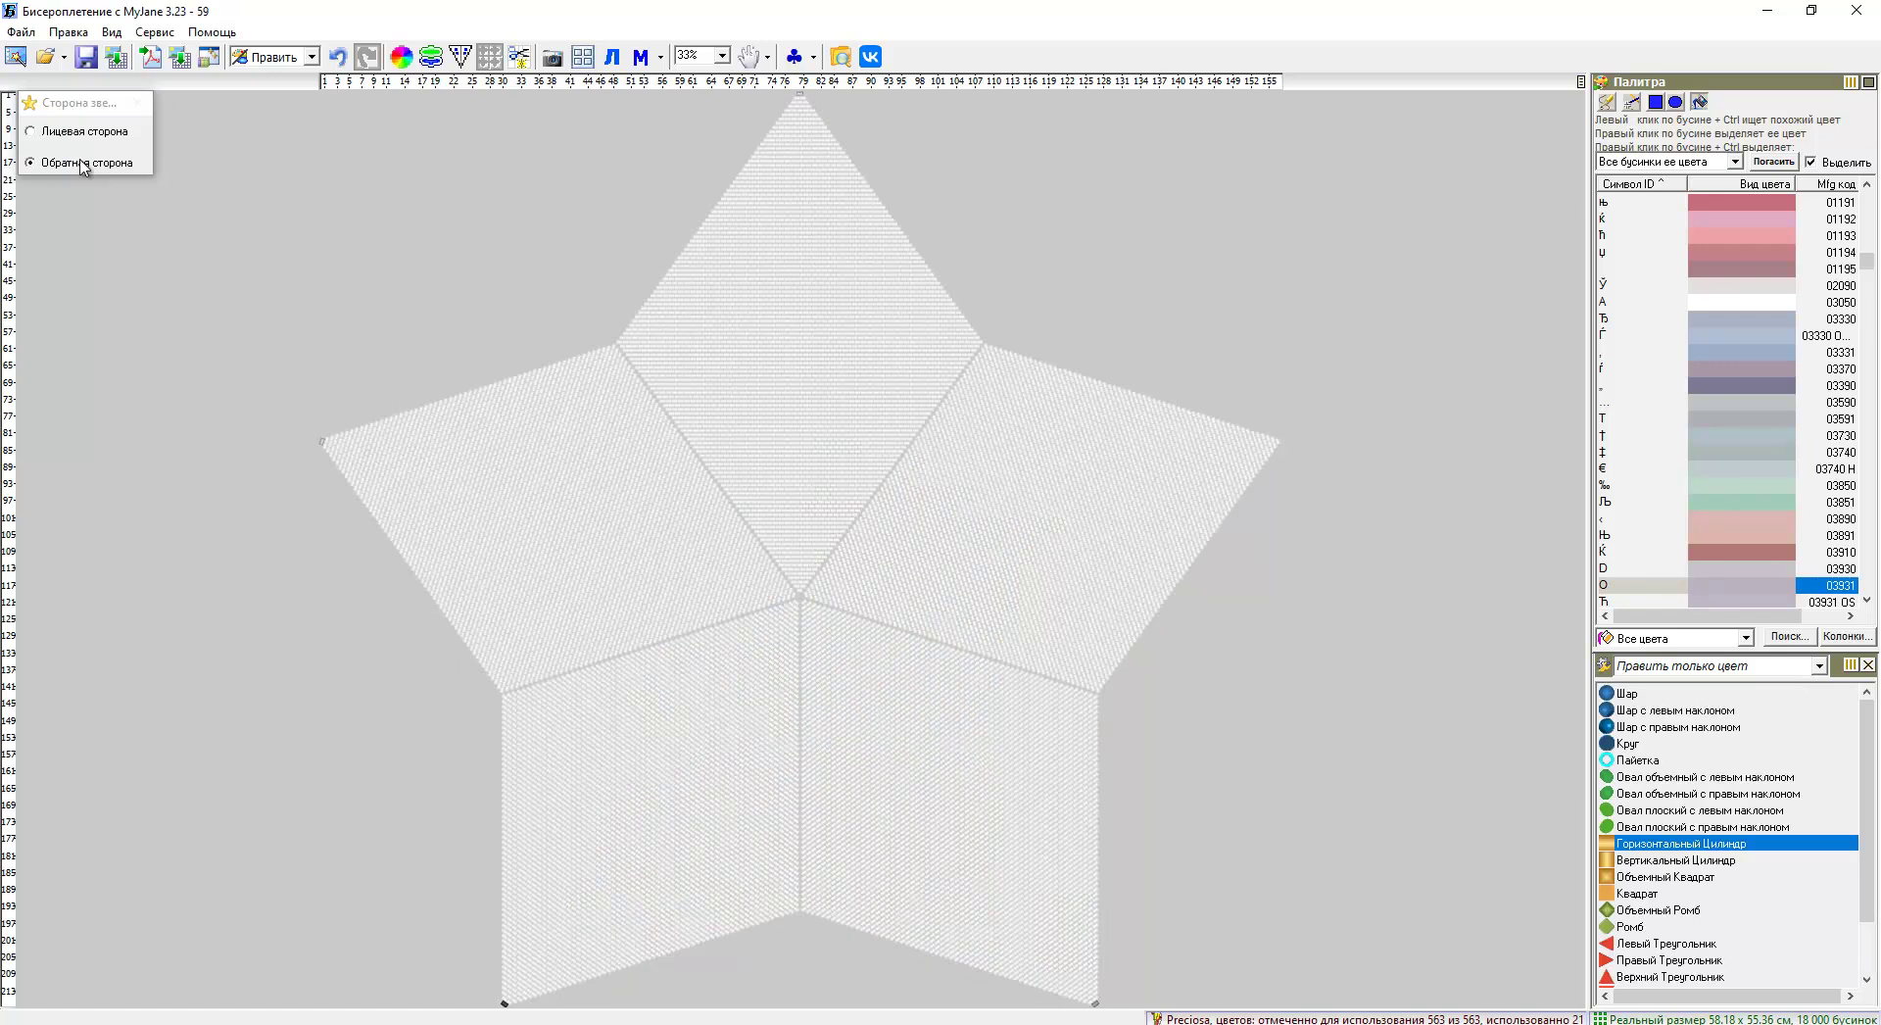
left_click(72, 125)
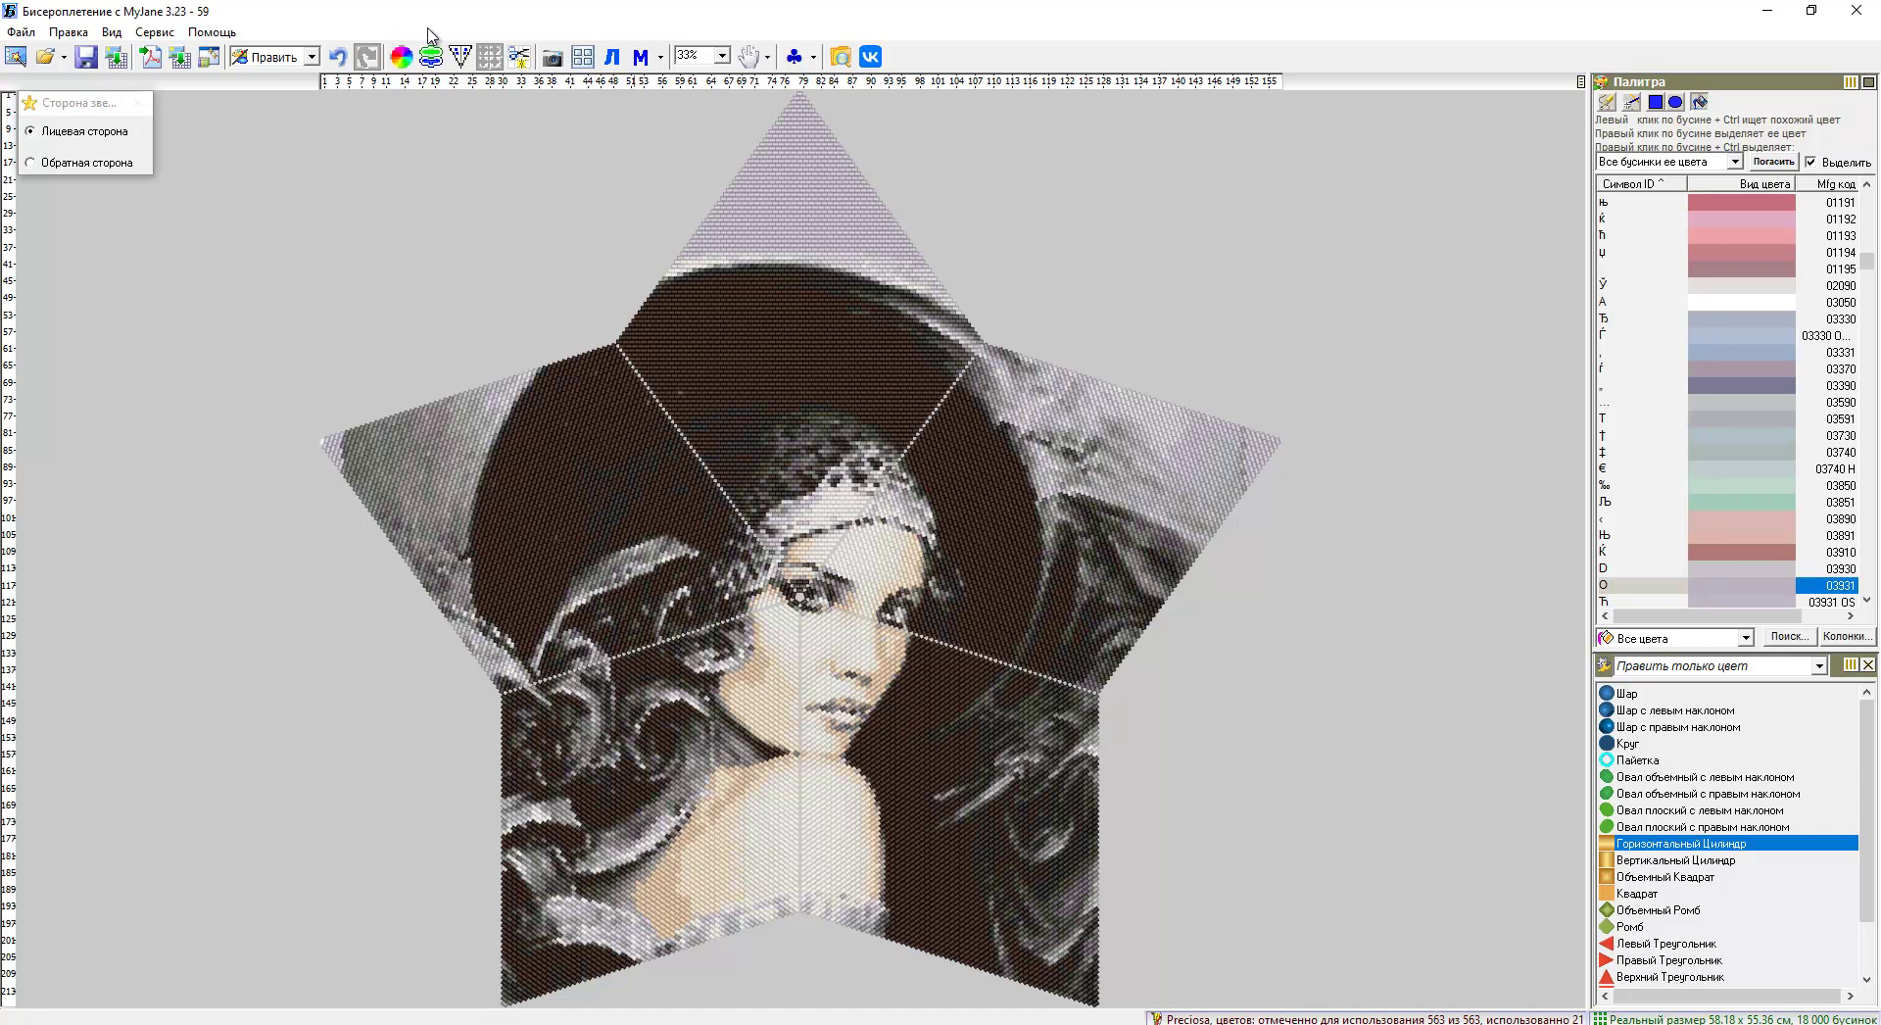
left_click(460, 57)
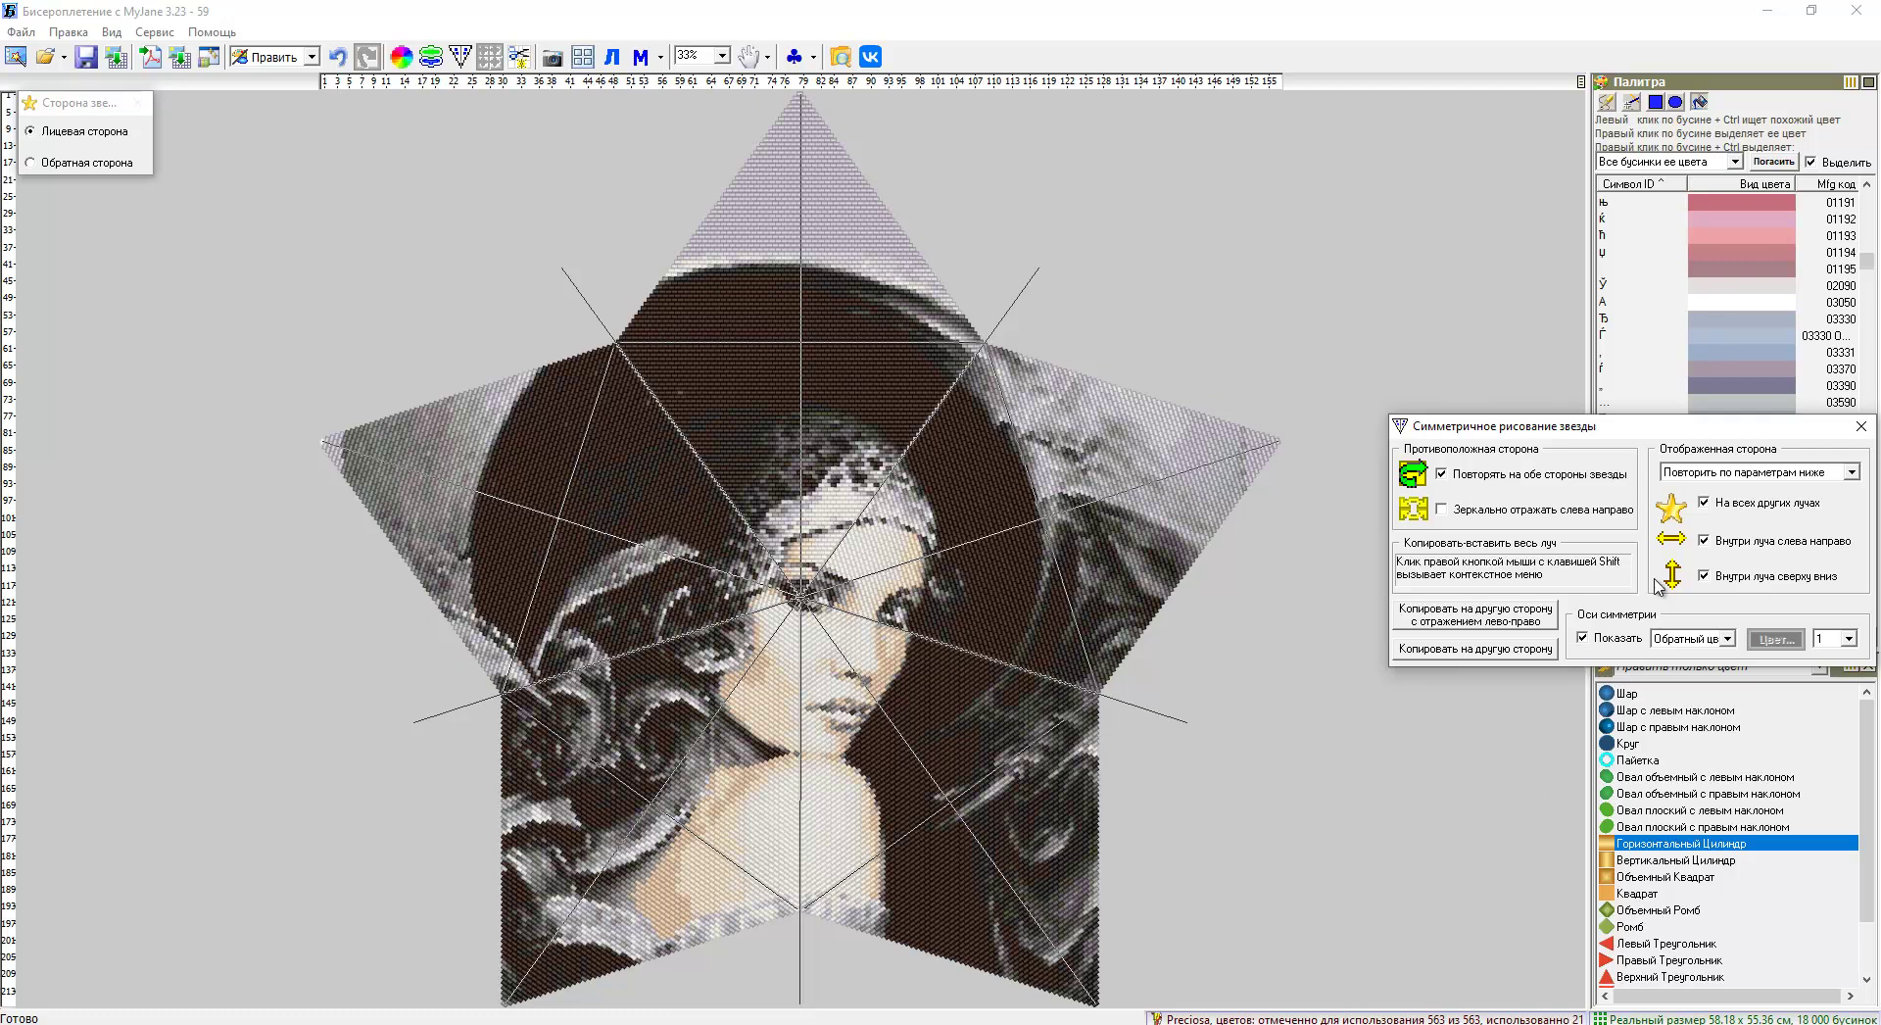
left_click(1431, 647)
left_click(31, 163)
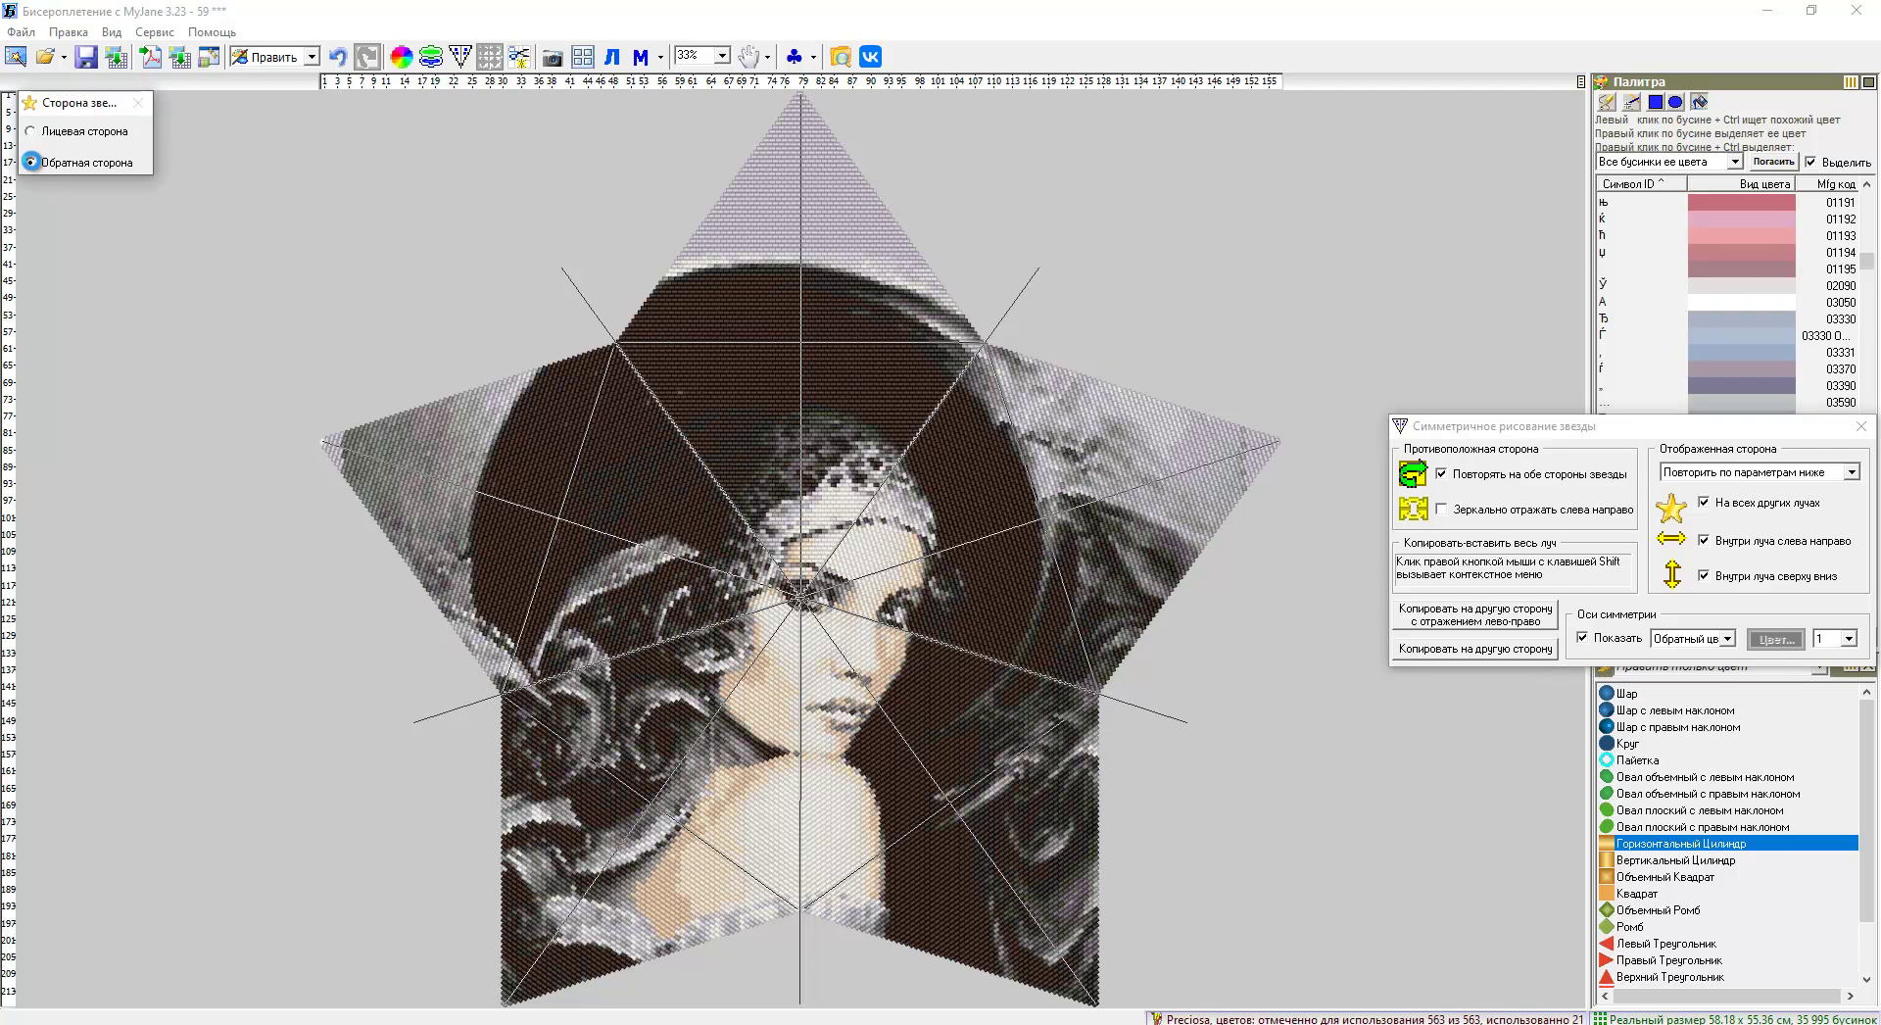
left_click(68, 131)
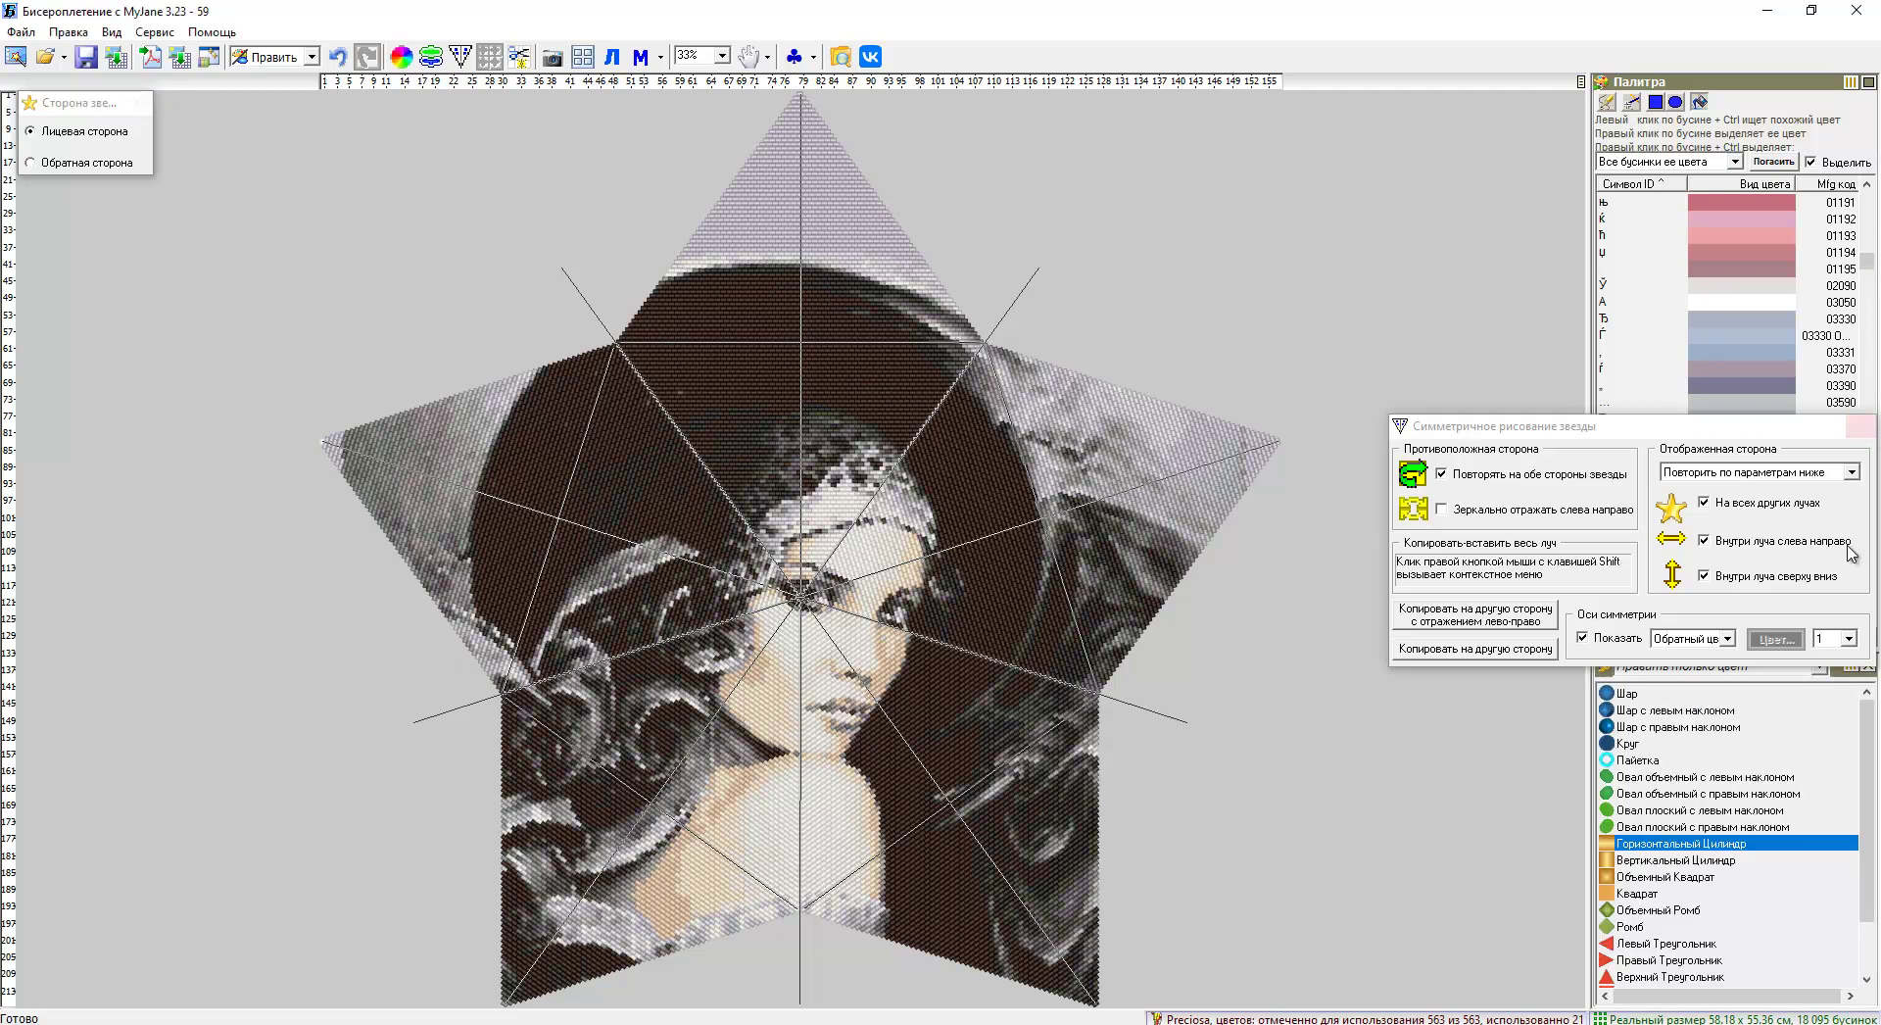
left_click(1861, 427)
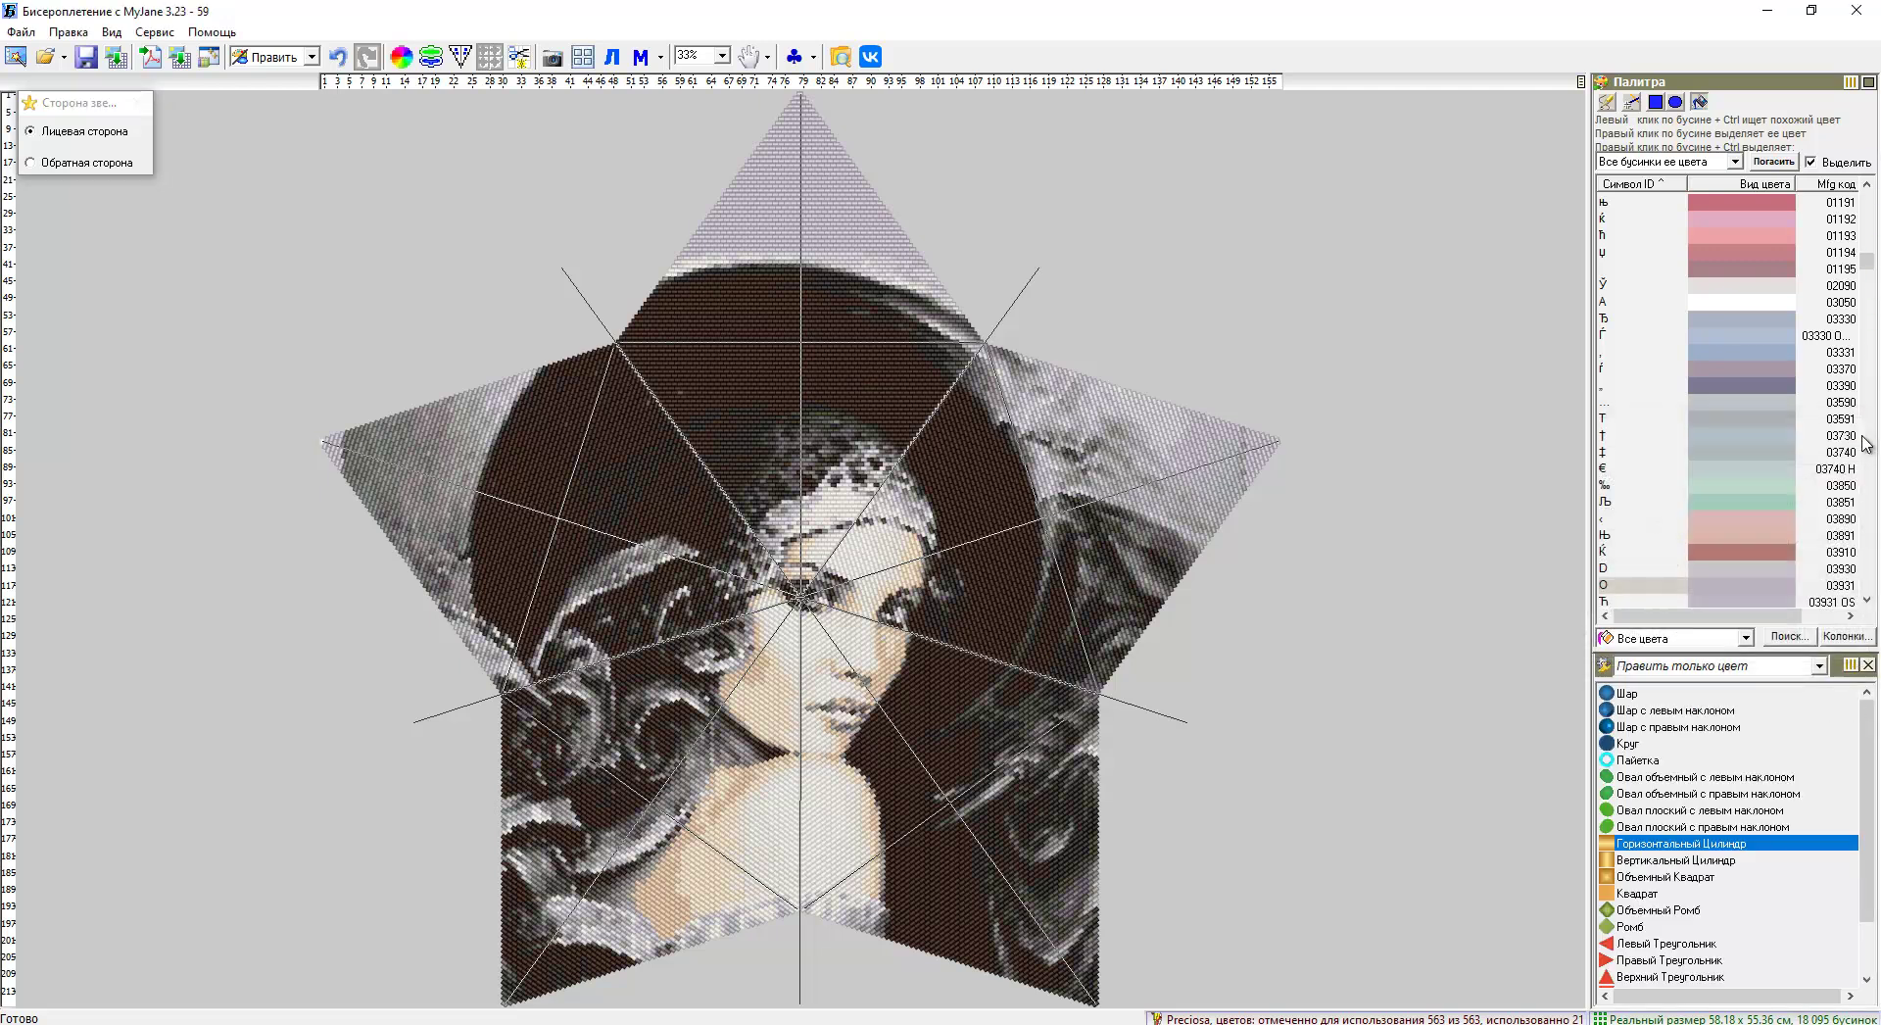
Limit the palette to used colours and open the PDF export settings with the front side kept as the design image.
left_click(1743, 640)
left_click(1622, 678)
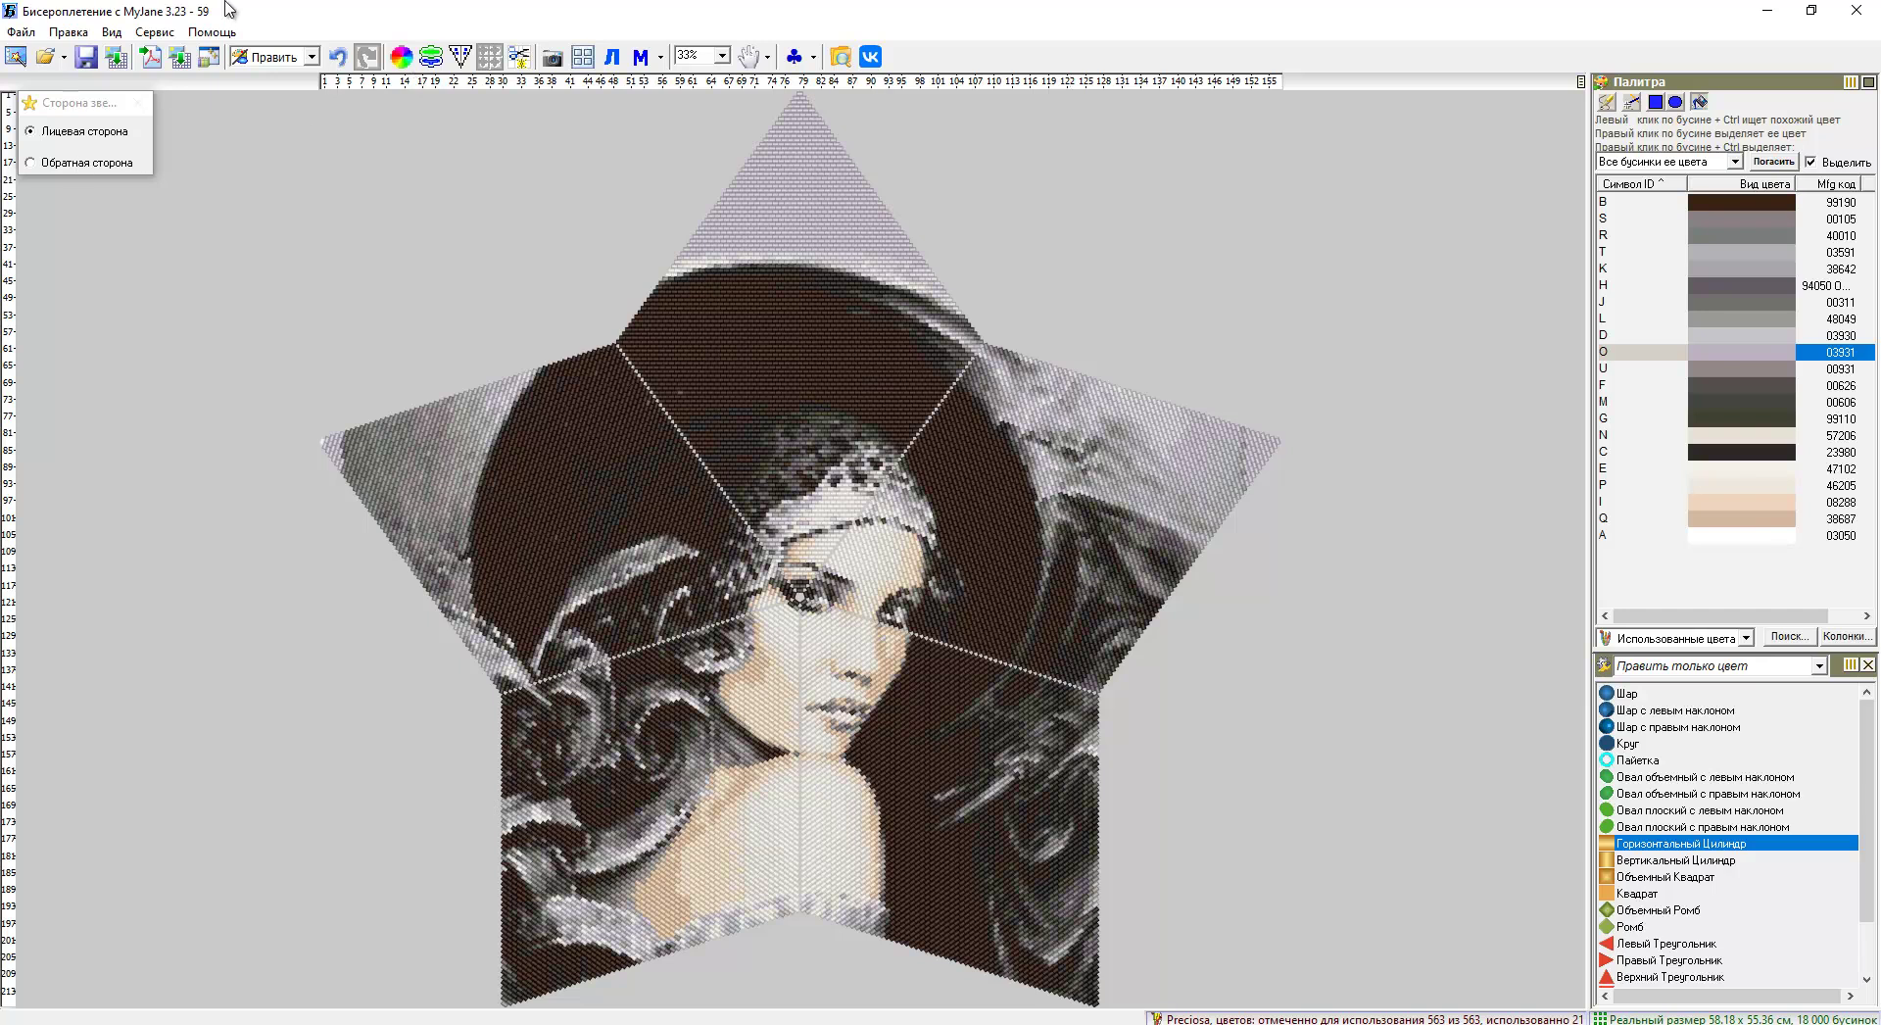
left_click(152, 59)
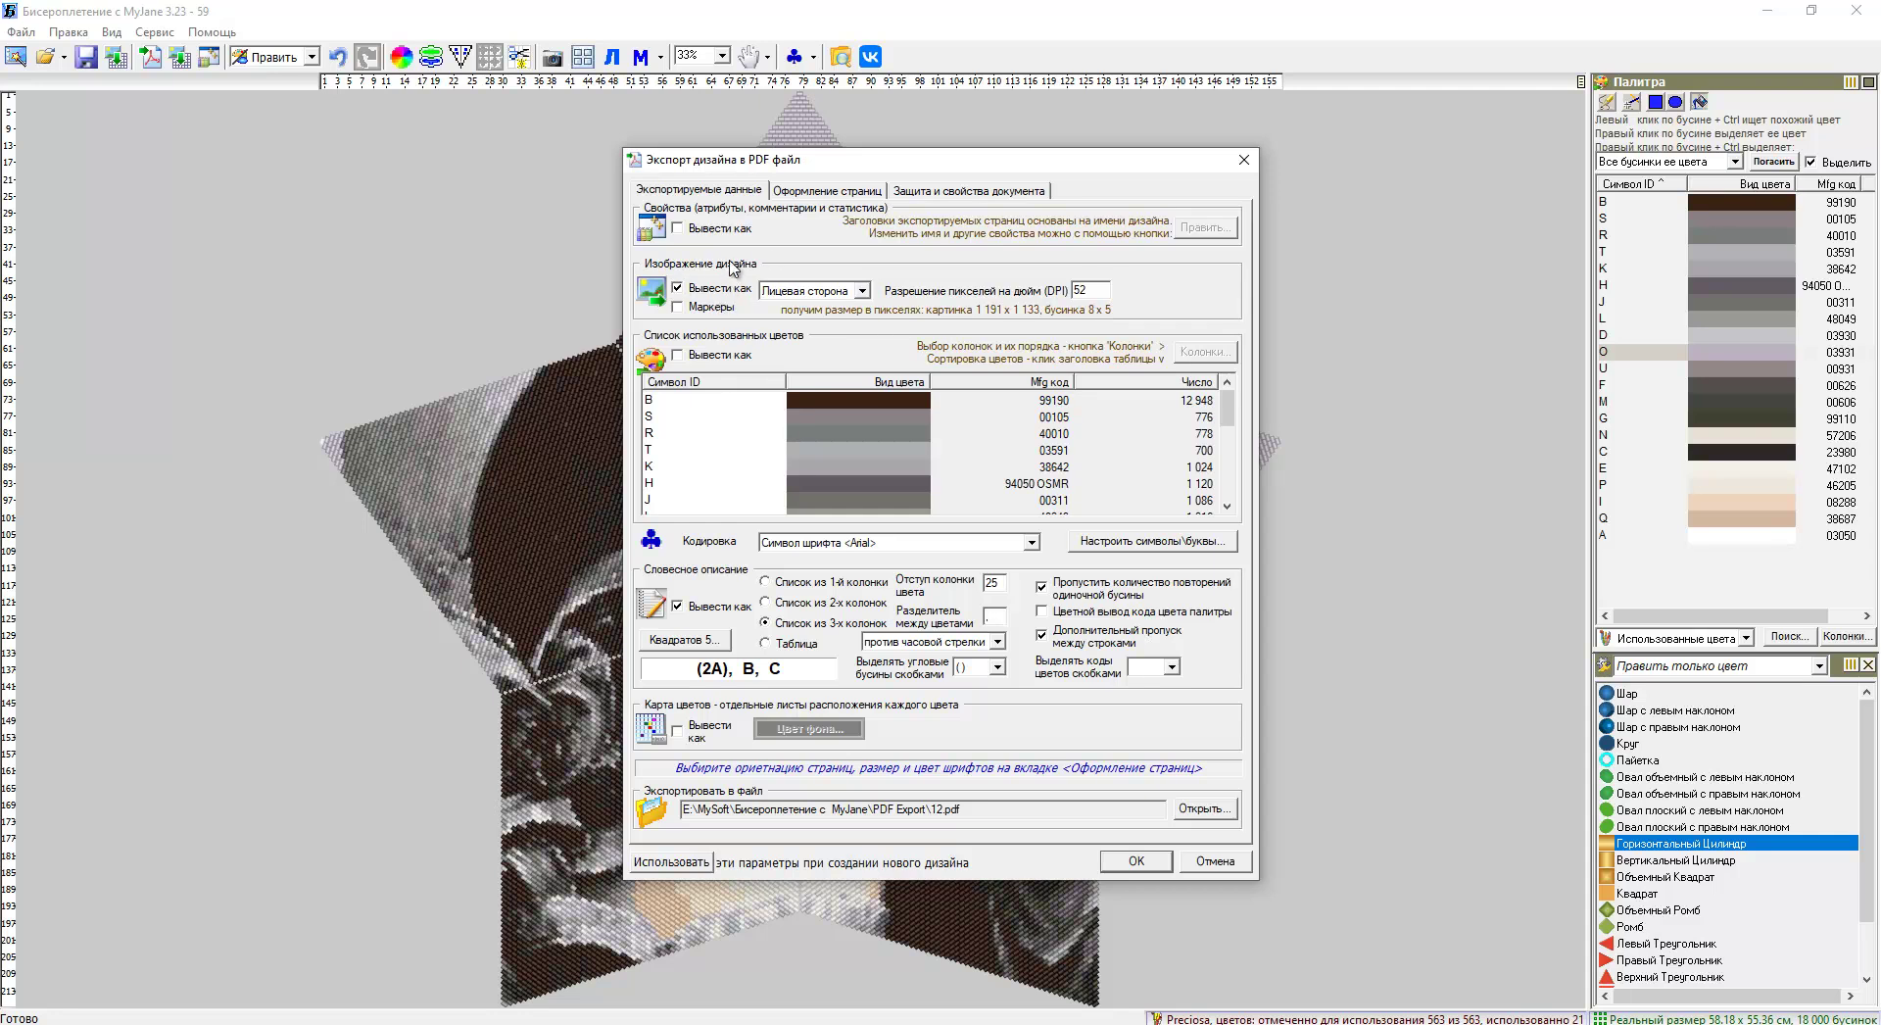
left_click_drag(1010, 162, 1572, 147)
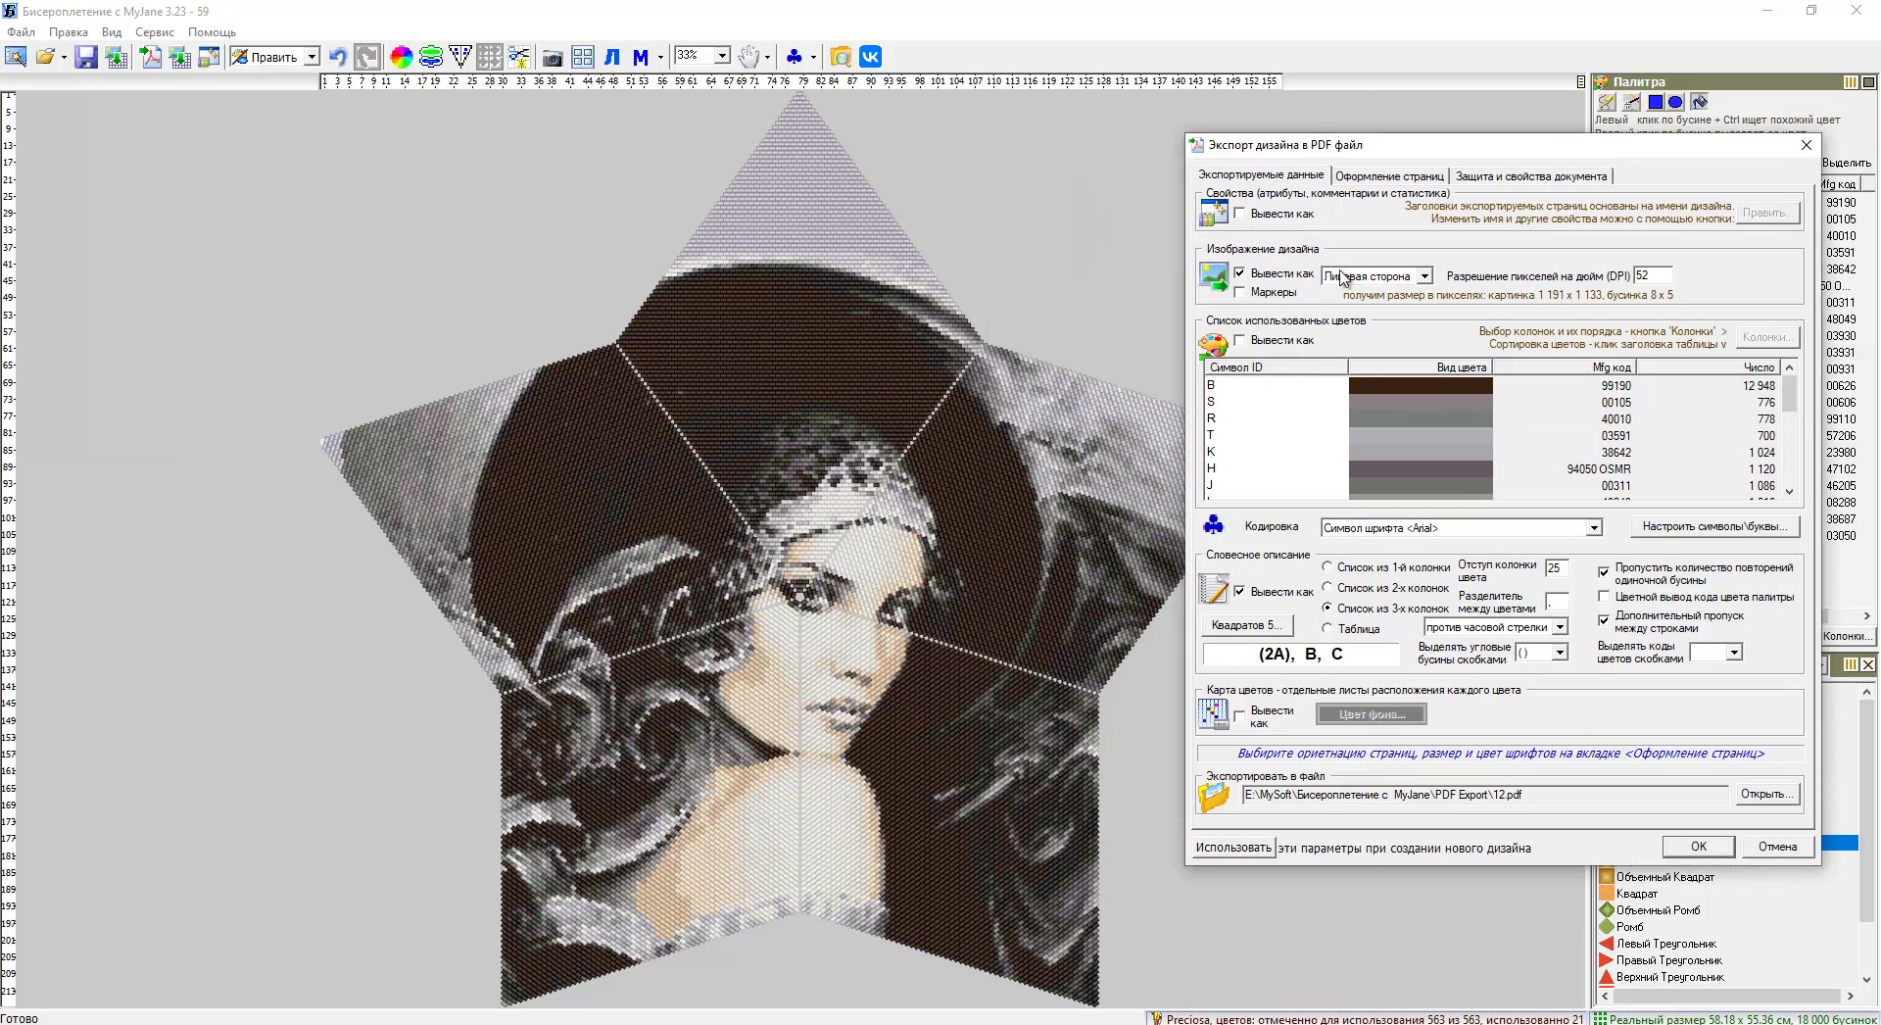
left_click(1423, 275)
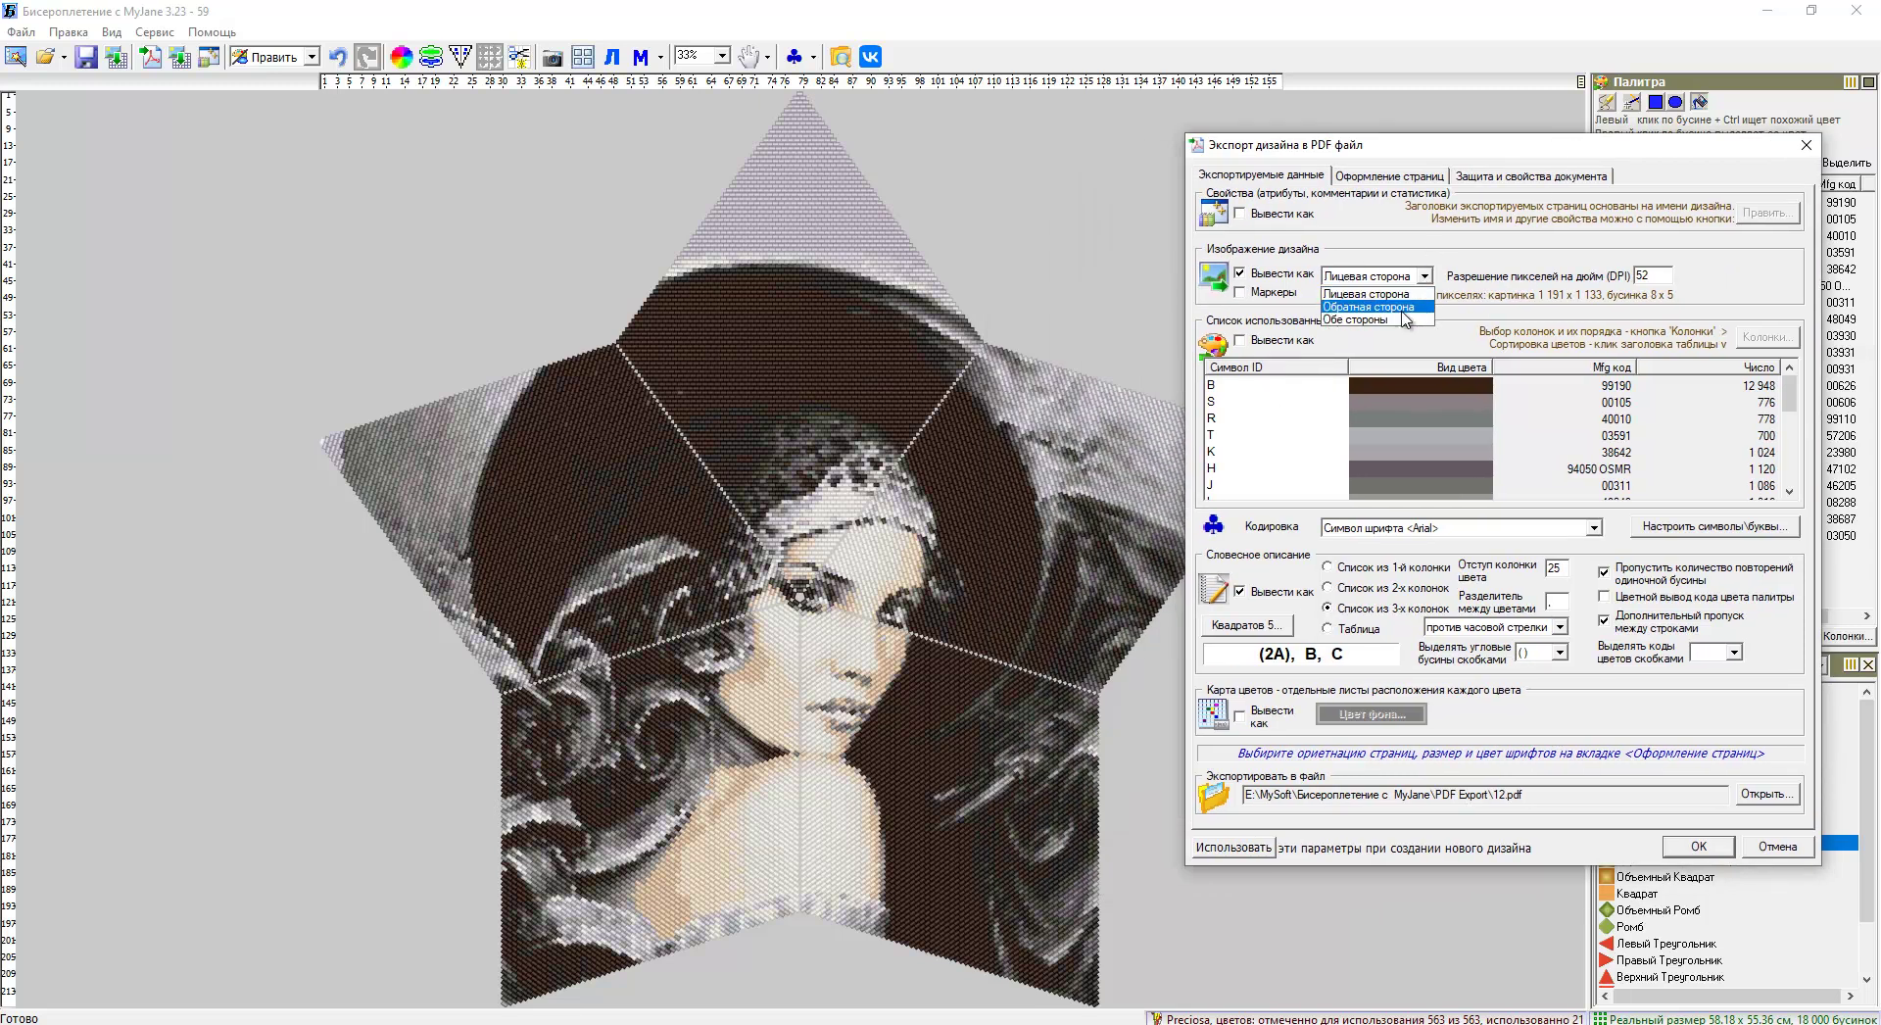
left_click(1451, 251)
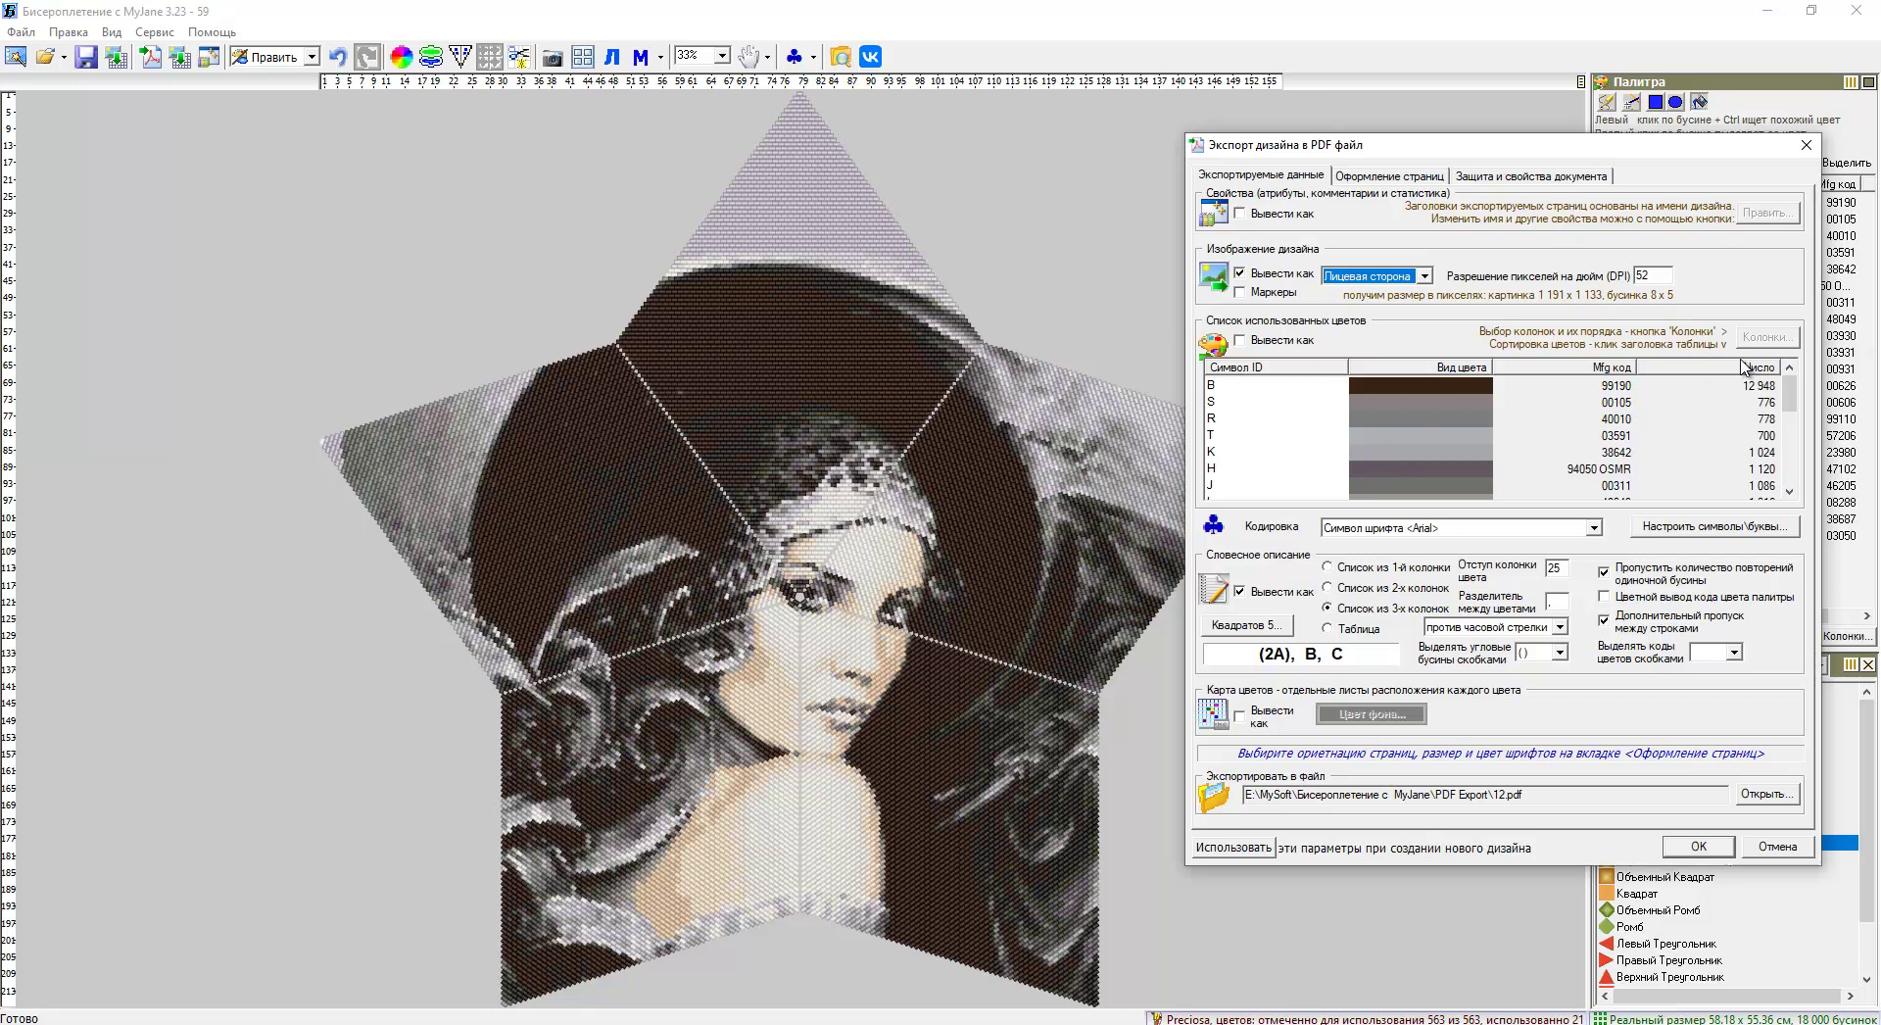
Set the graphic image of the squares to 50% of the page and export the design to 12.pdf.
left_click(1223, 627)
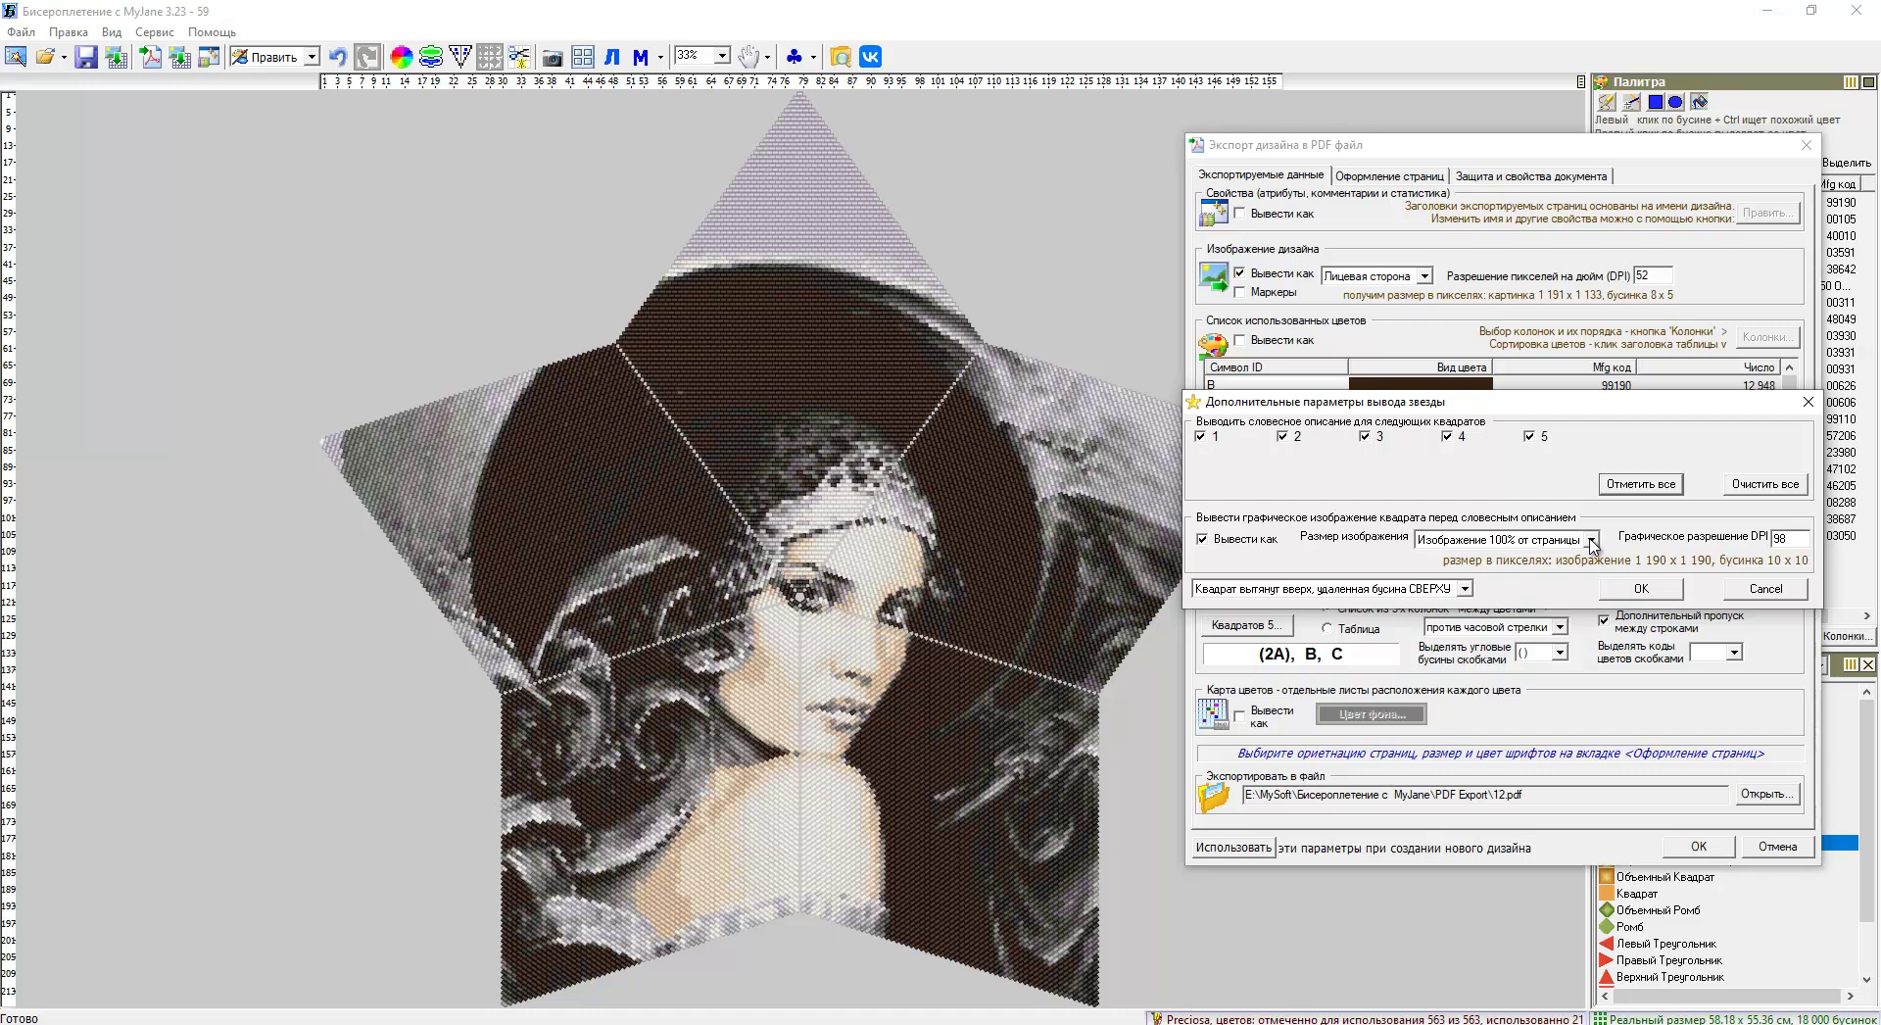
left_click(1592, 539)
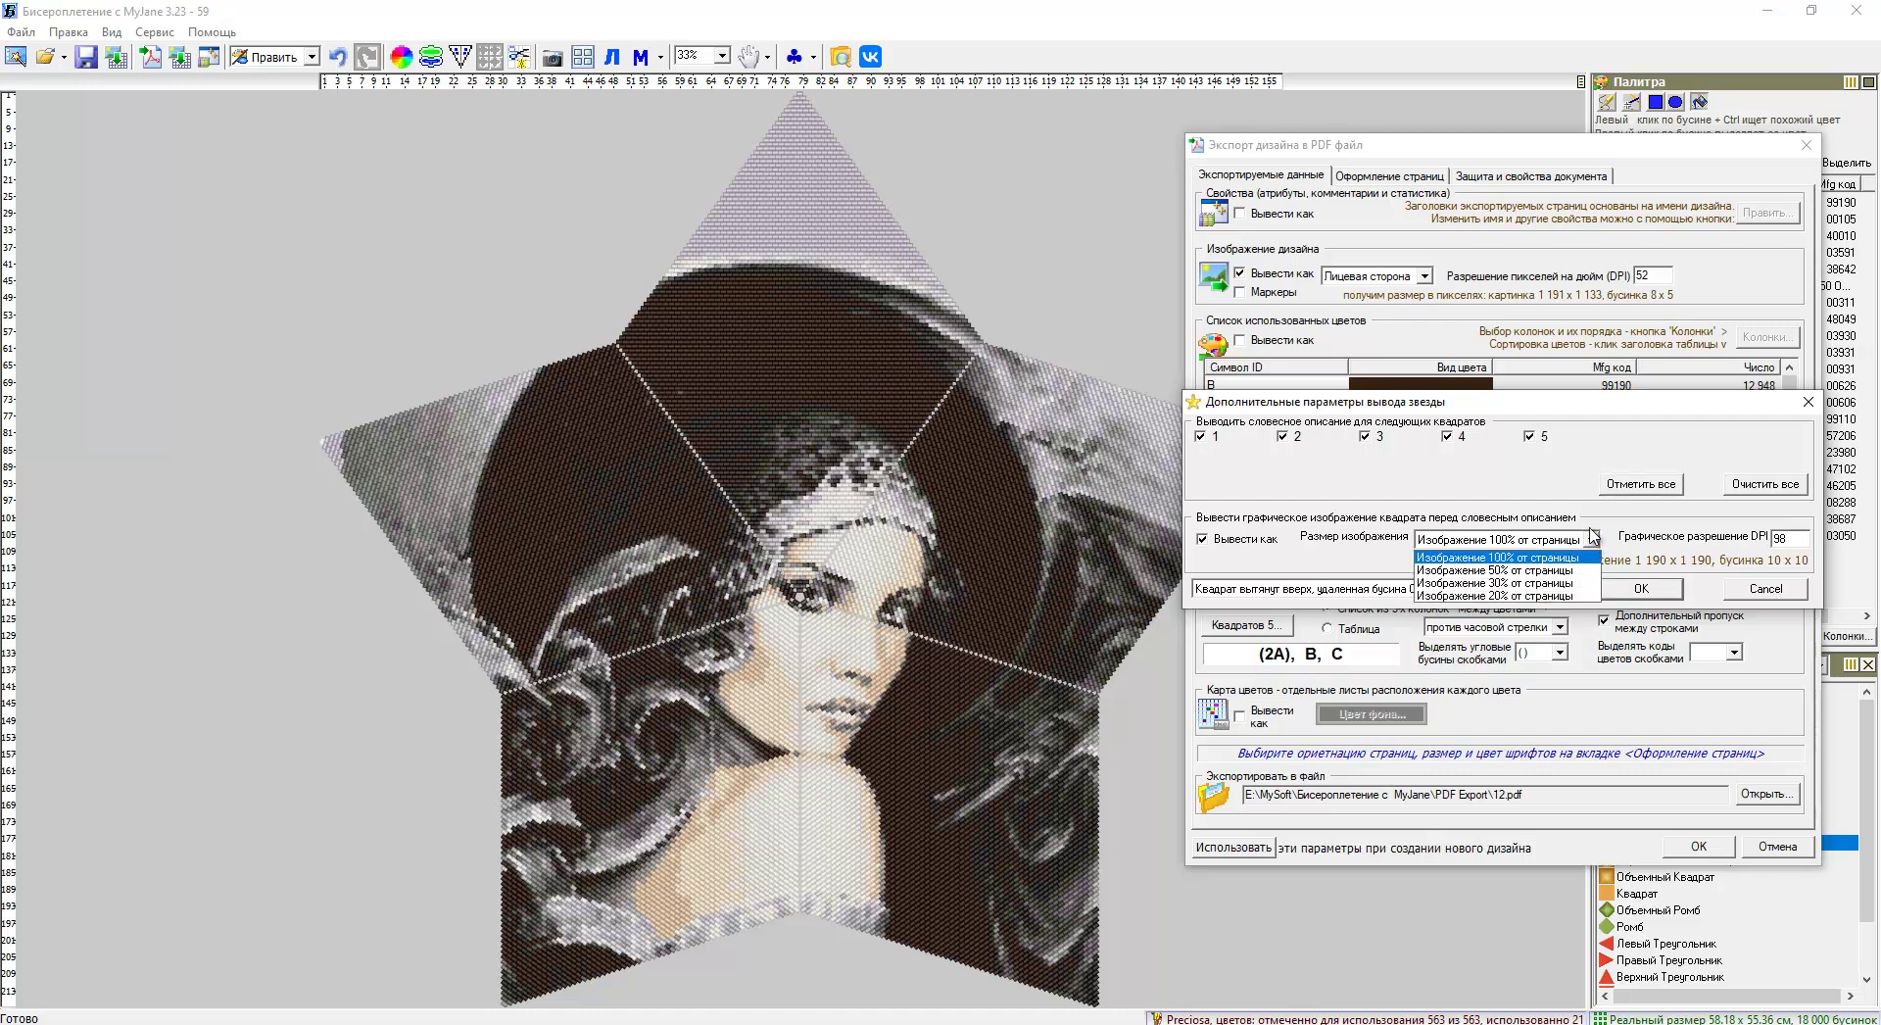
left_click(1494, 571)
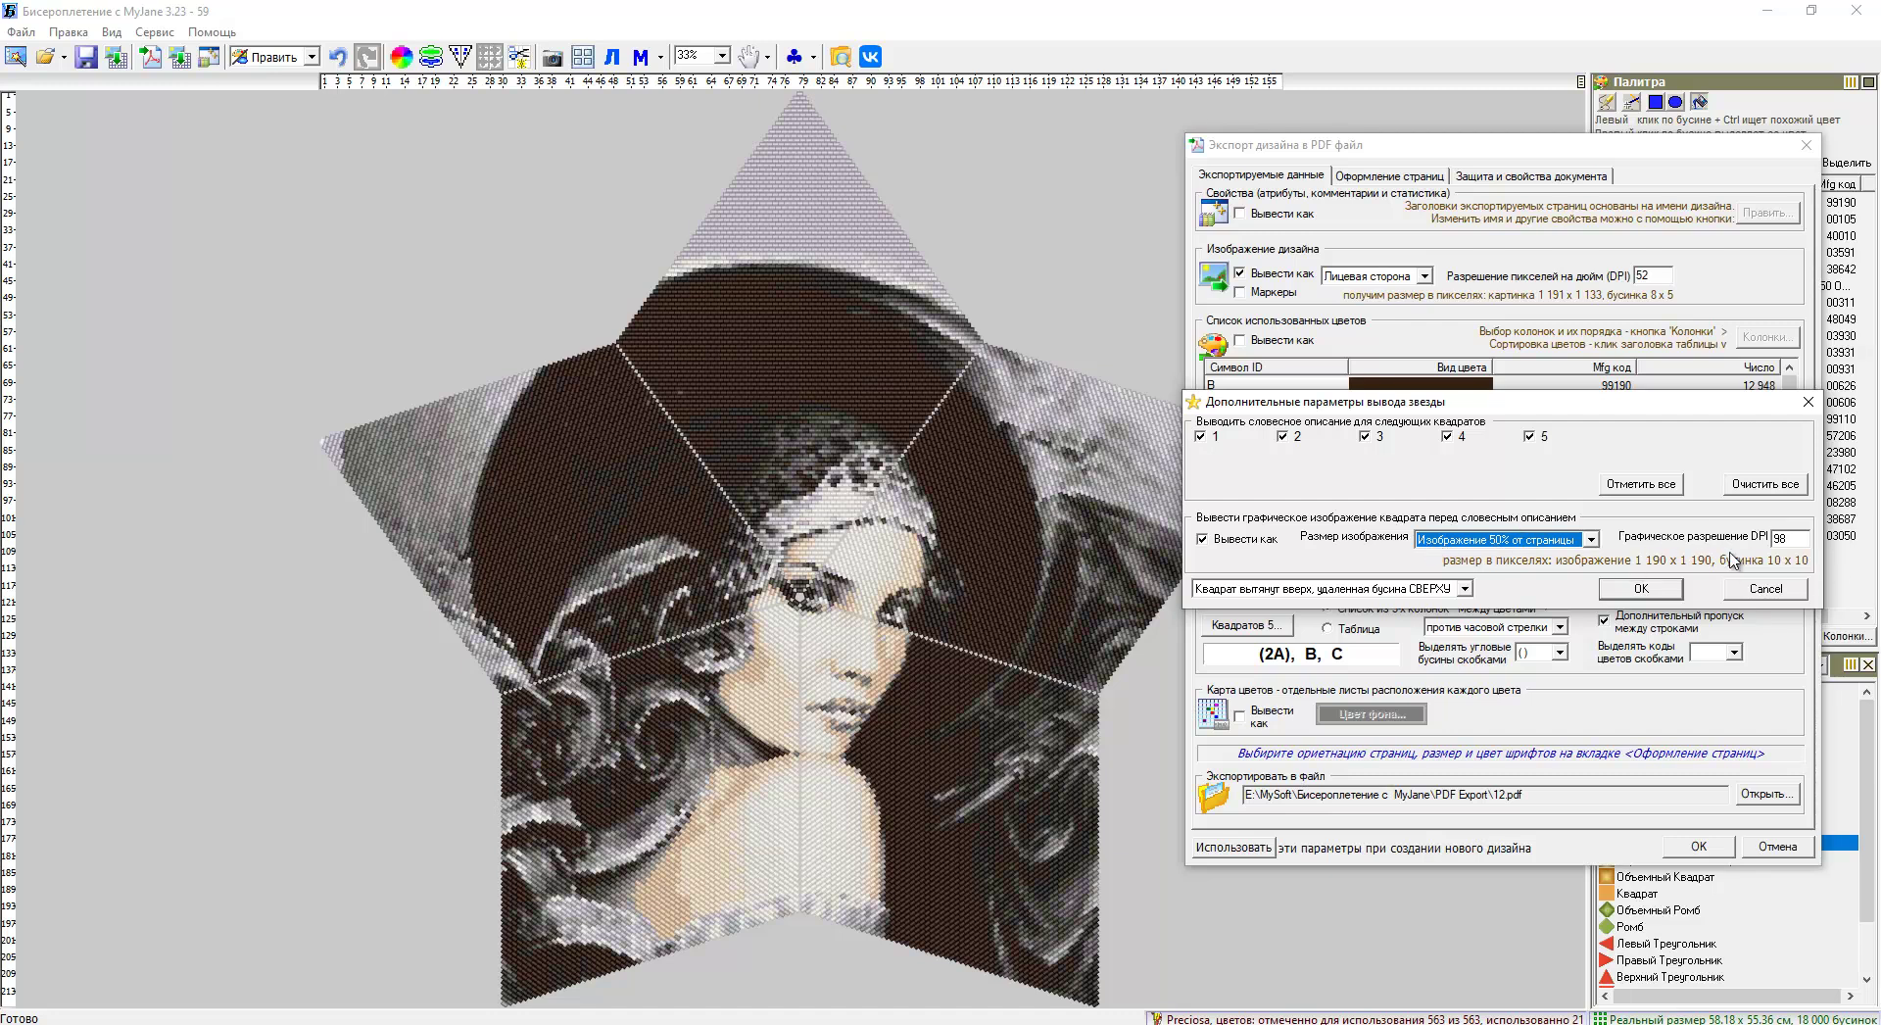
left_click(1640, 590)
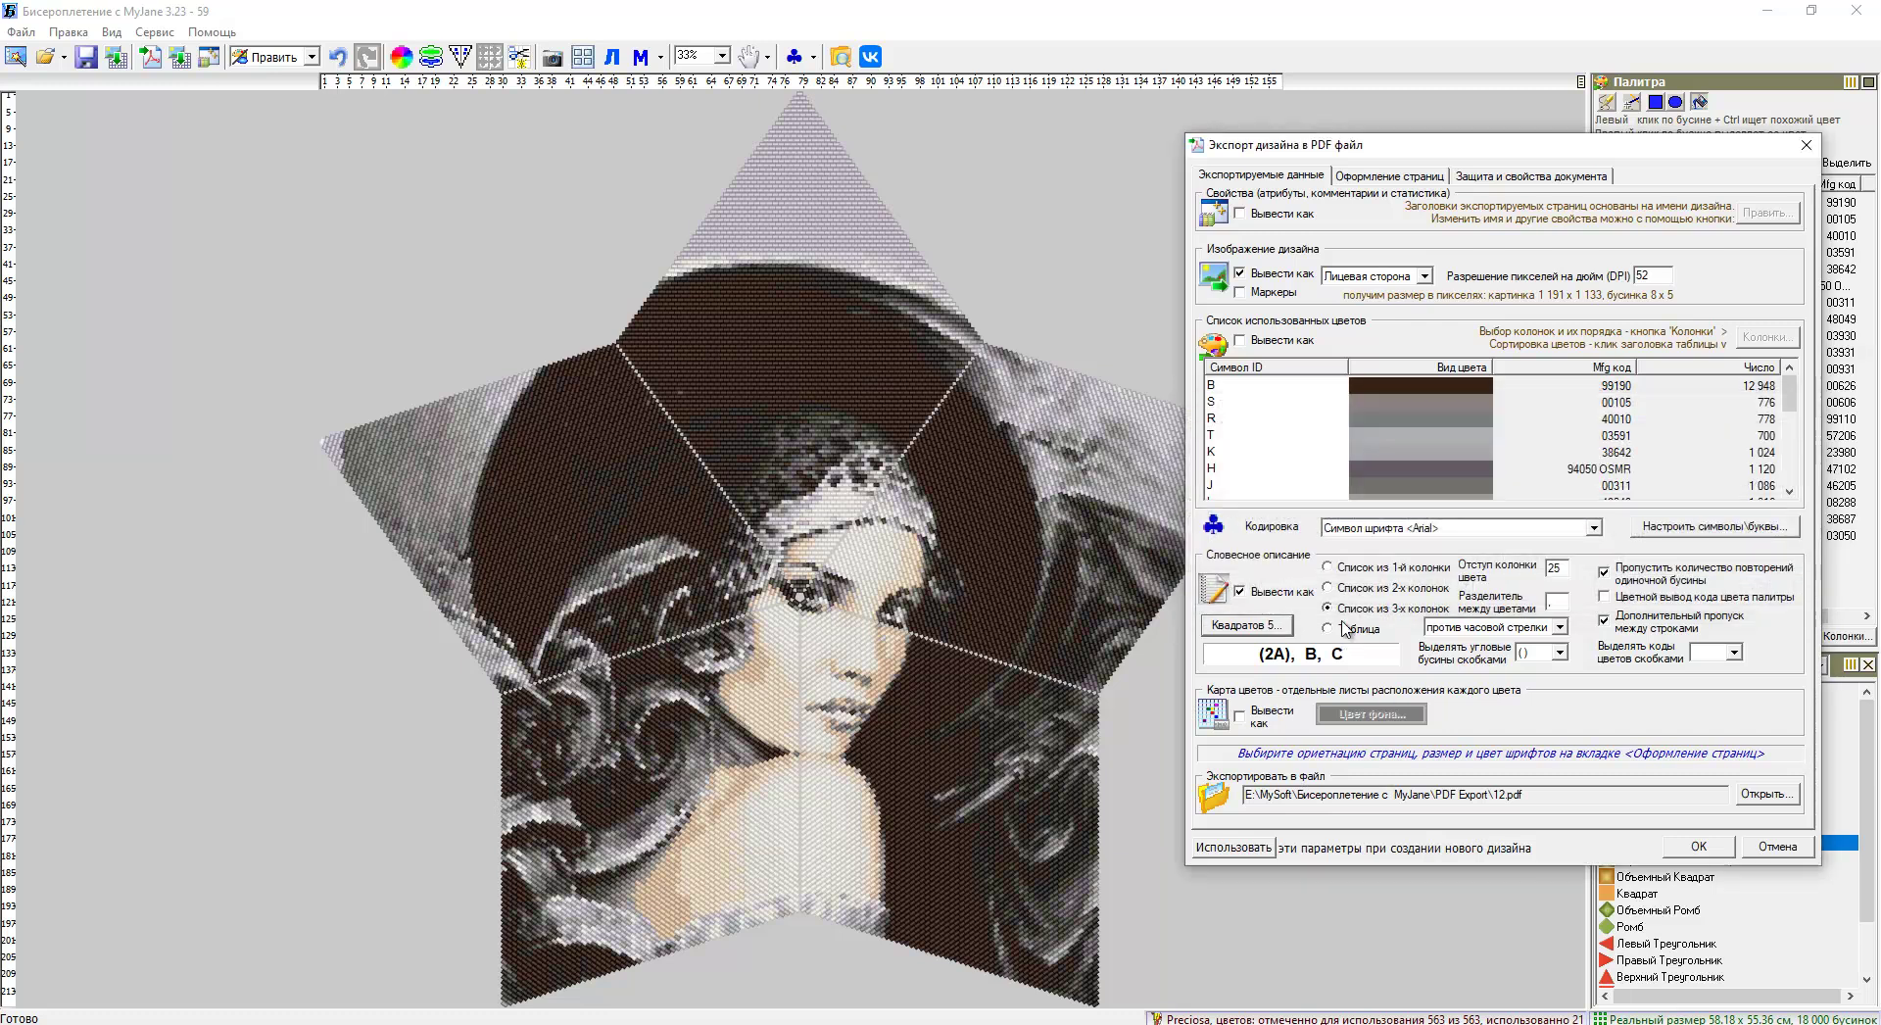
left_click(1702, 847)
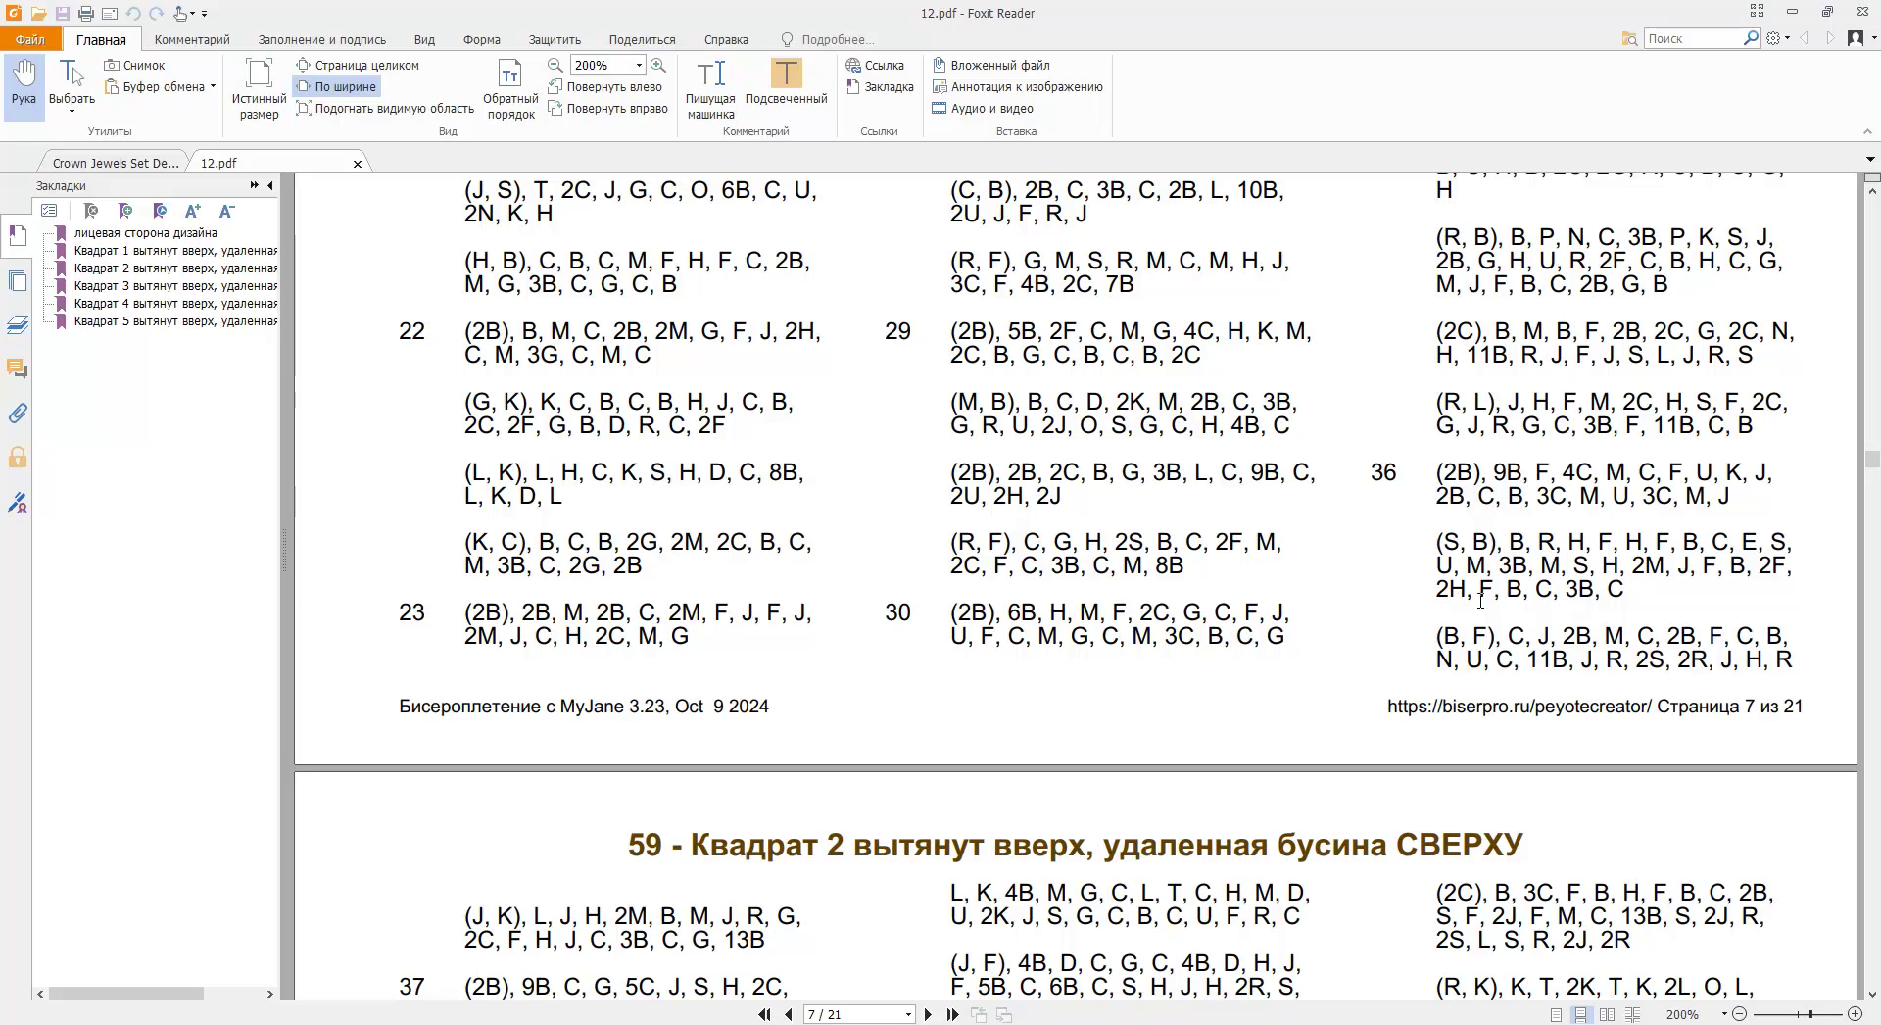
Look through the exported 12.pdf in Foxit Reader back to the front-side page, and close all reader tabs.
middle_click(1480, 599)
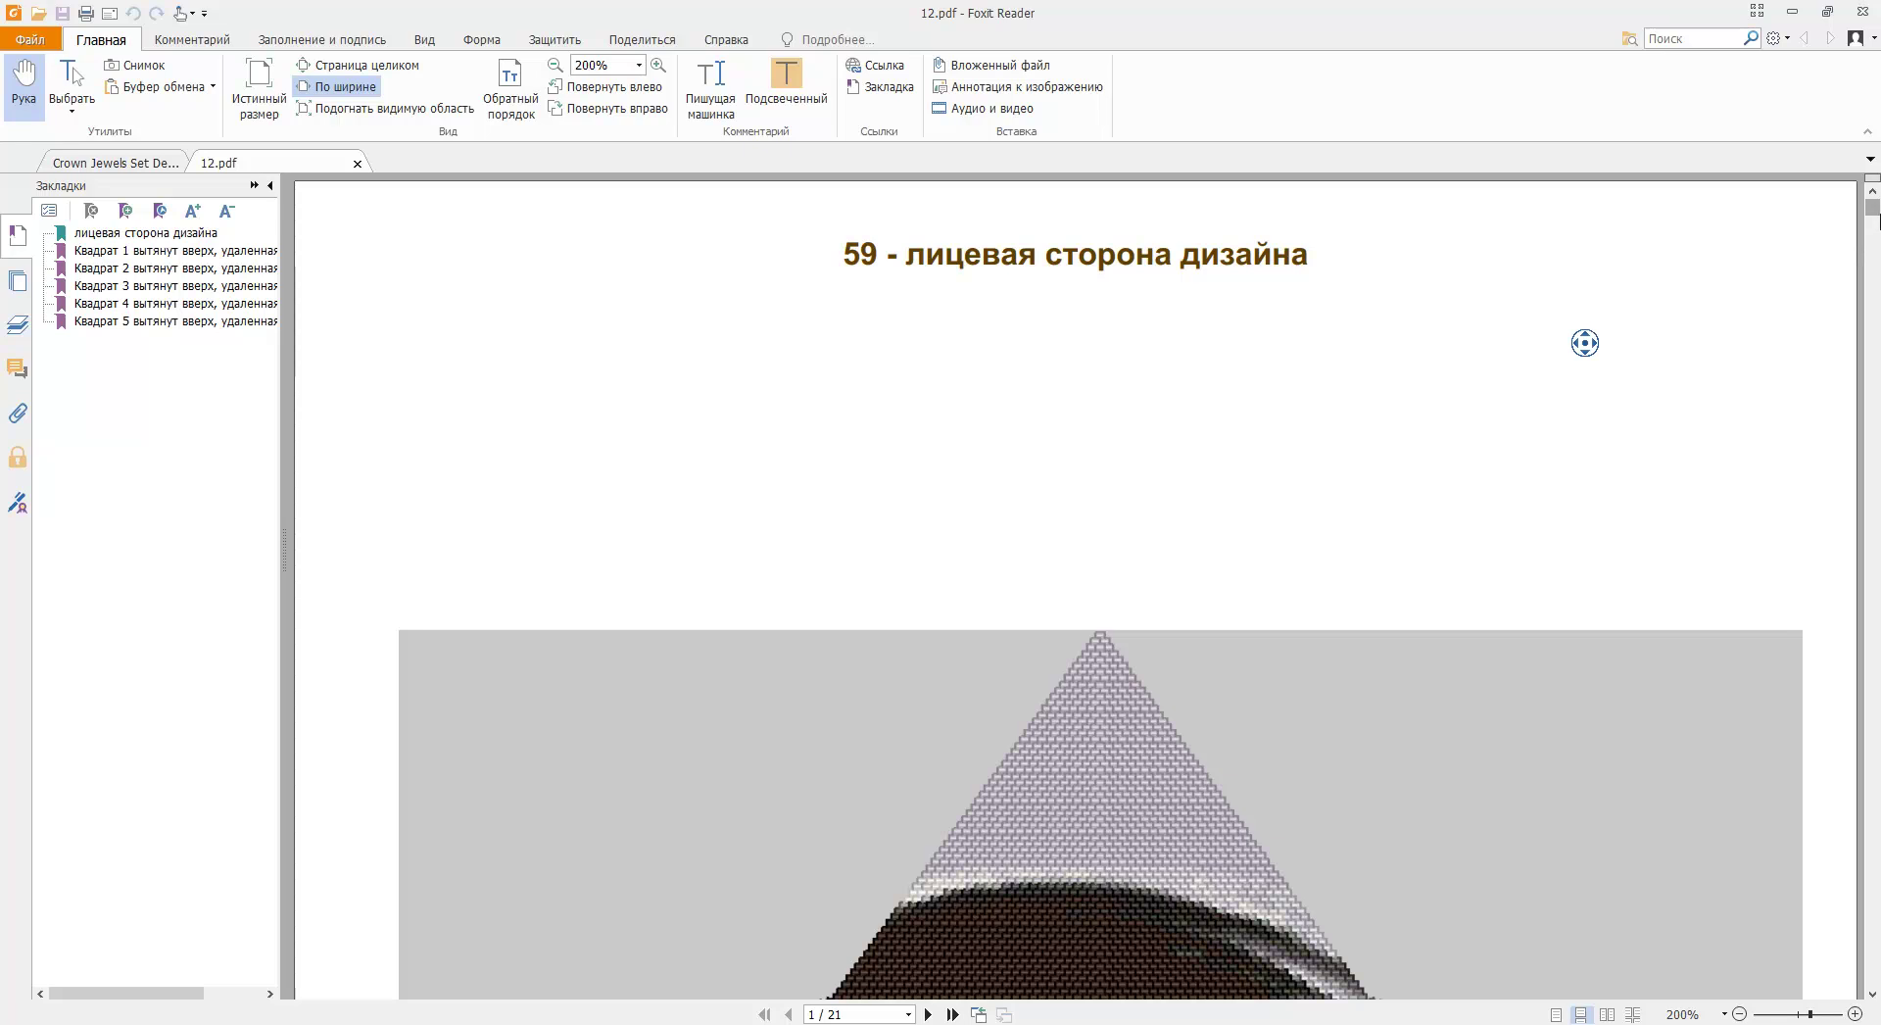
mouse_move(1873, 218)
left_mouse_down()
mouse_move(1873, 278)
mouse_move(1871, 210)
left_mouse_up()
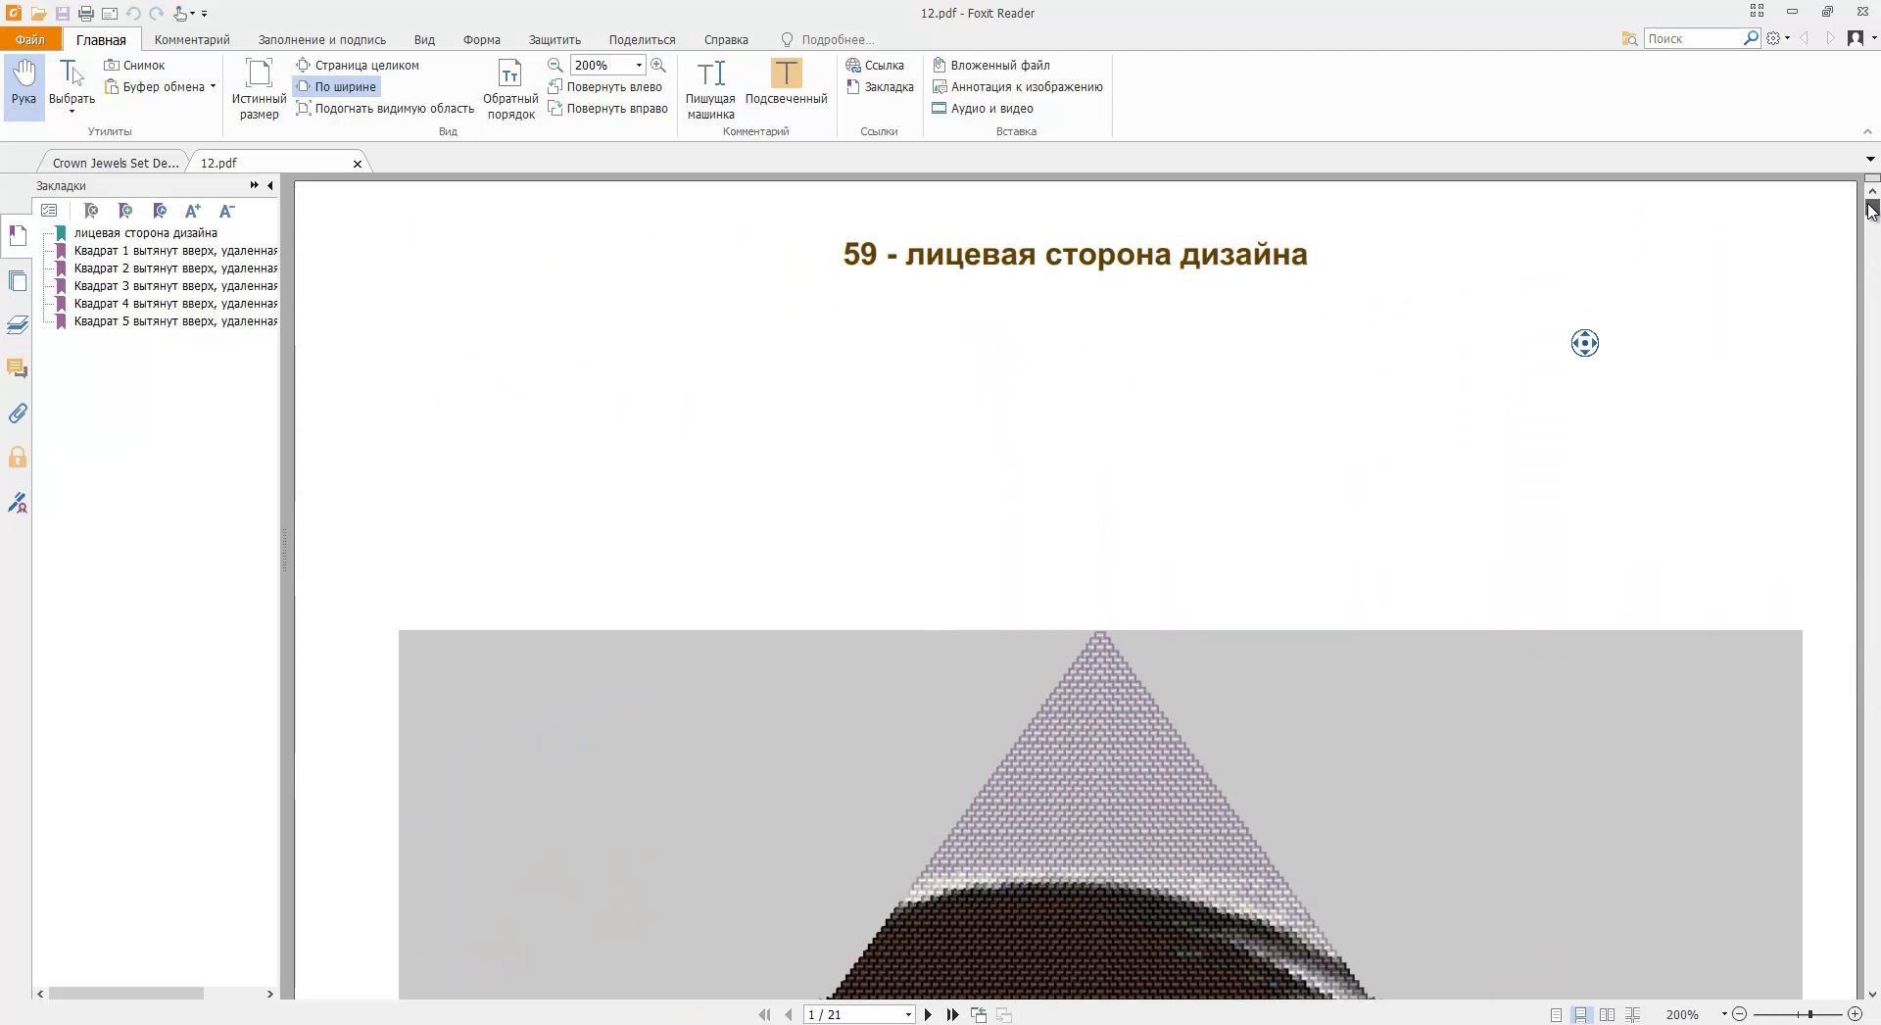
left_click(1864, 12)
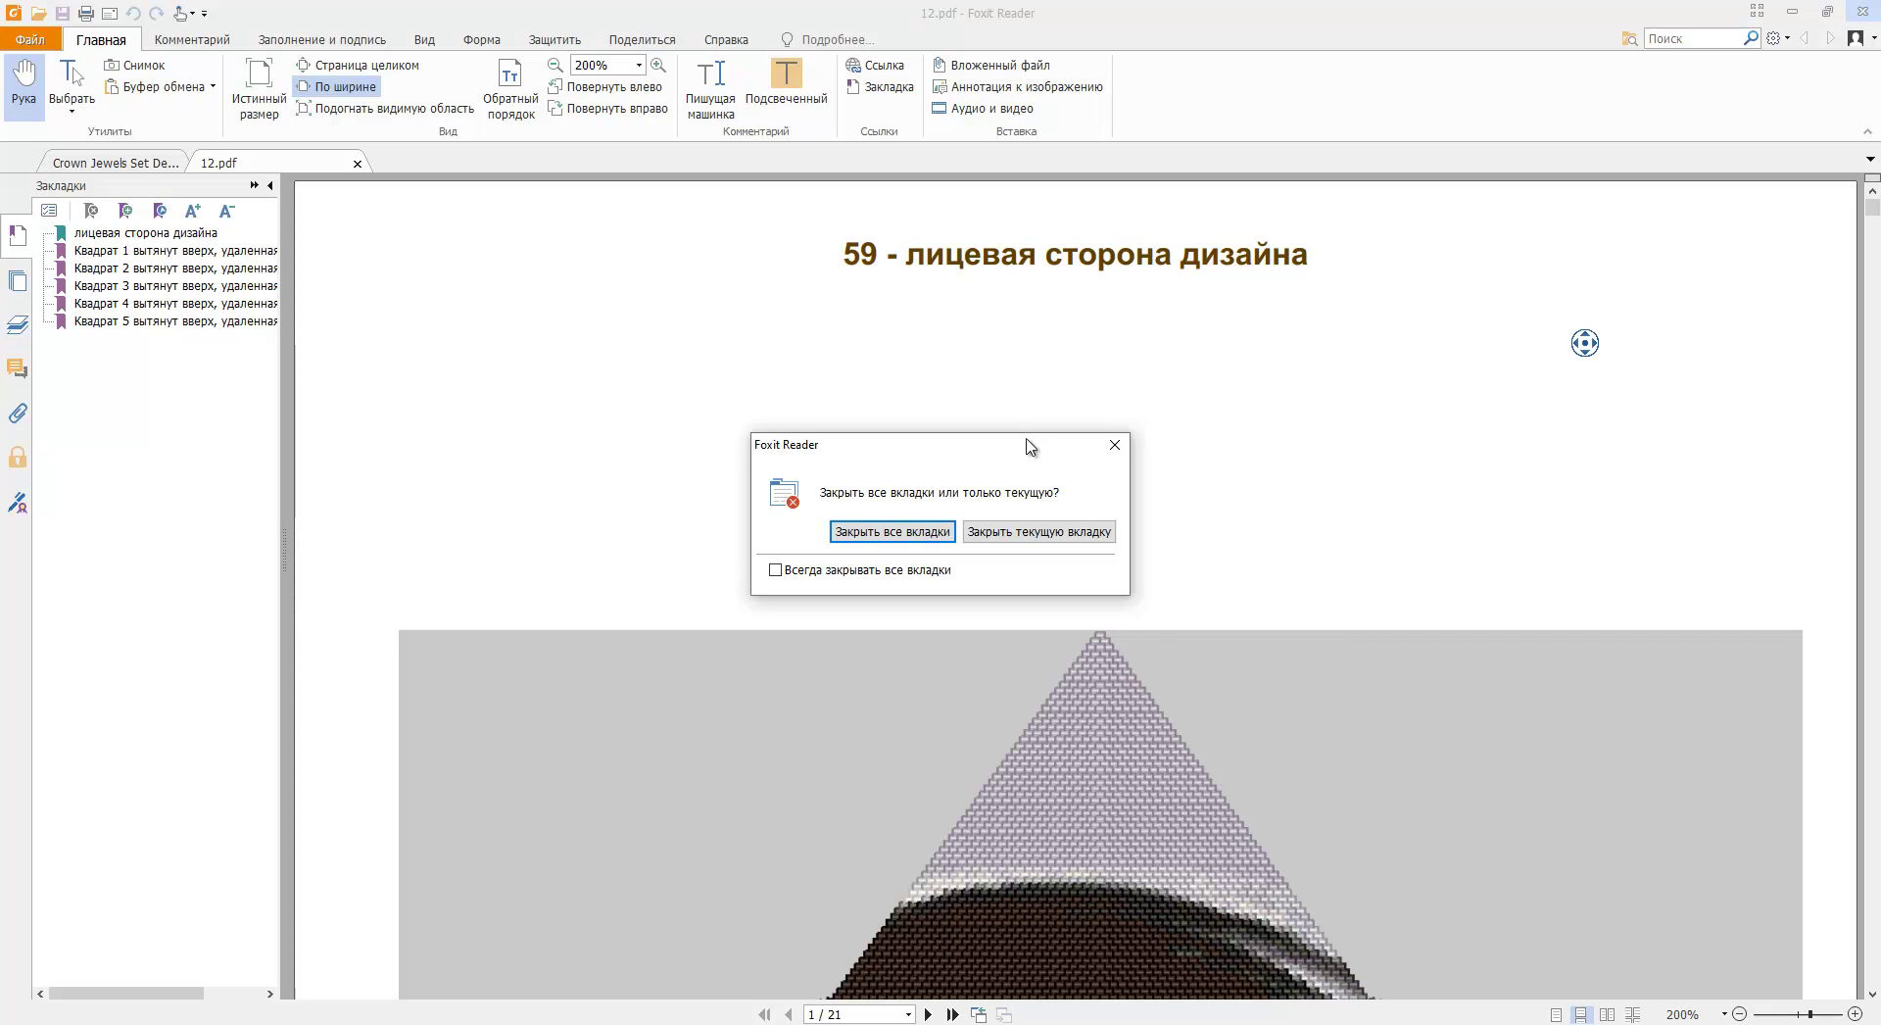
left_click(890, 531)
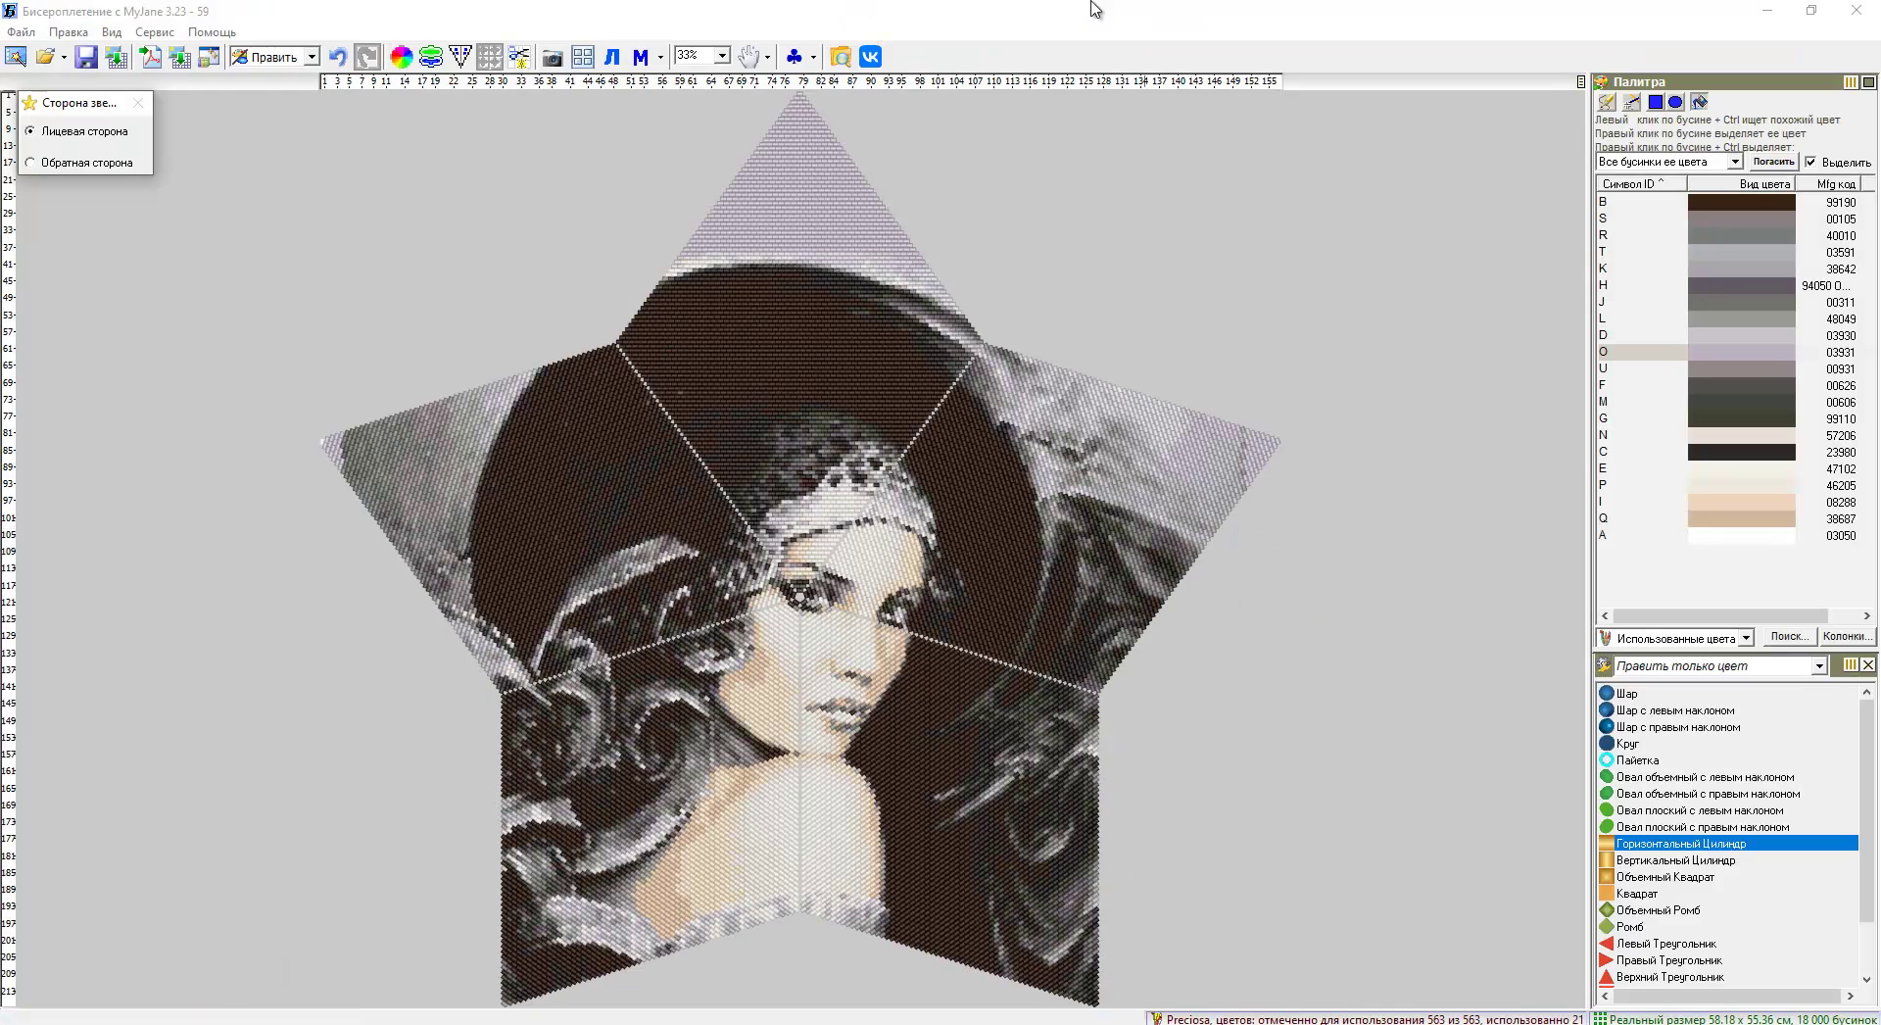
Include the list of used colours in the PDF output and export the design to 12.pdf again.
left_click(150, 57)
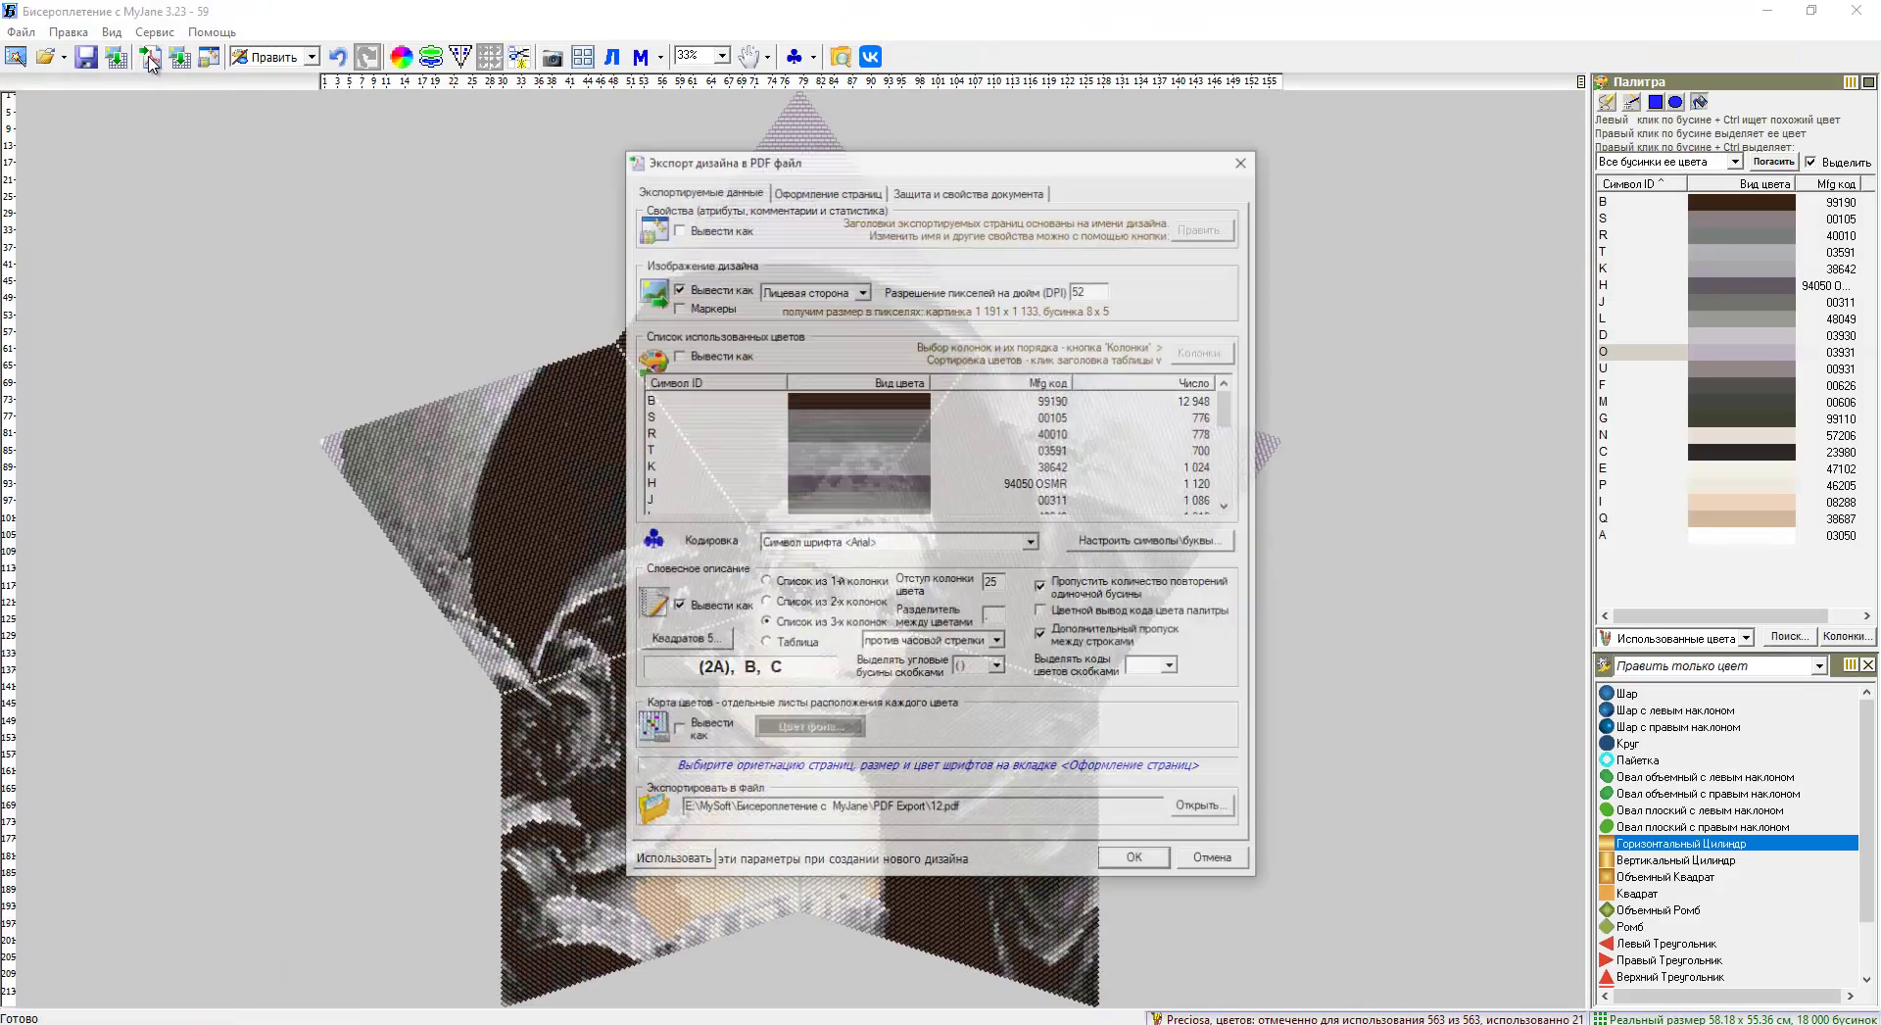
left_click(676, 356)
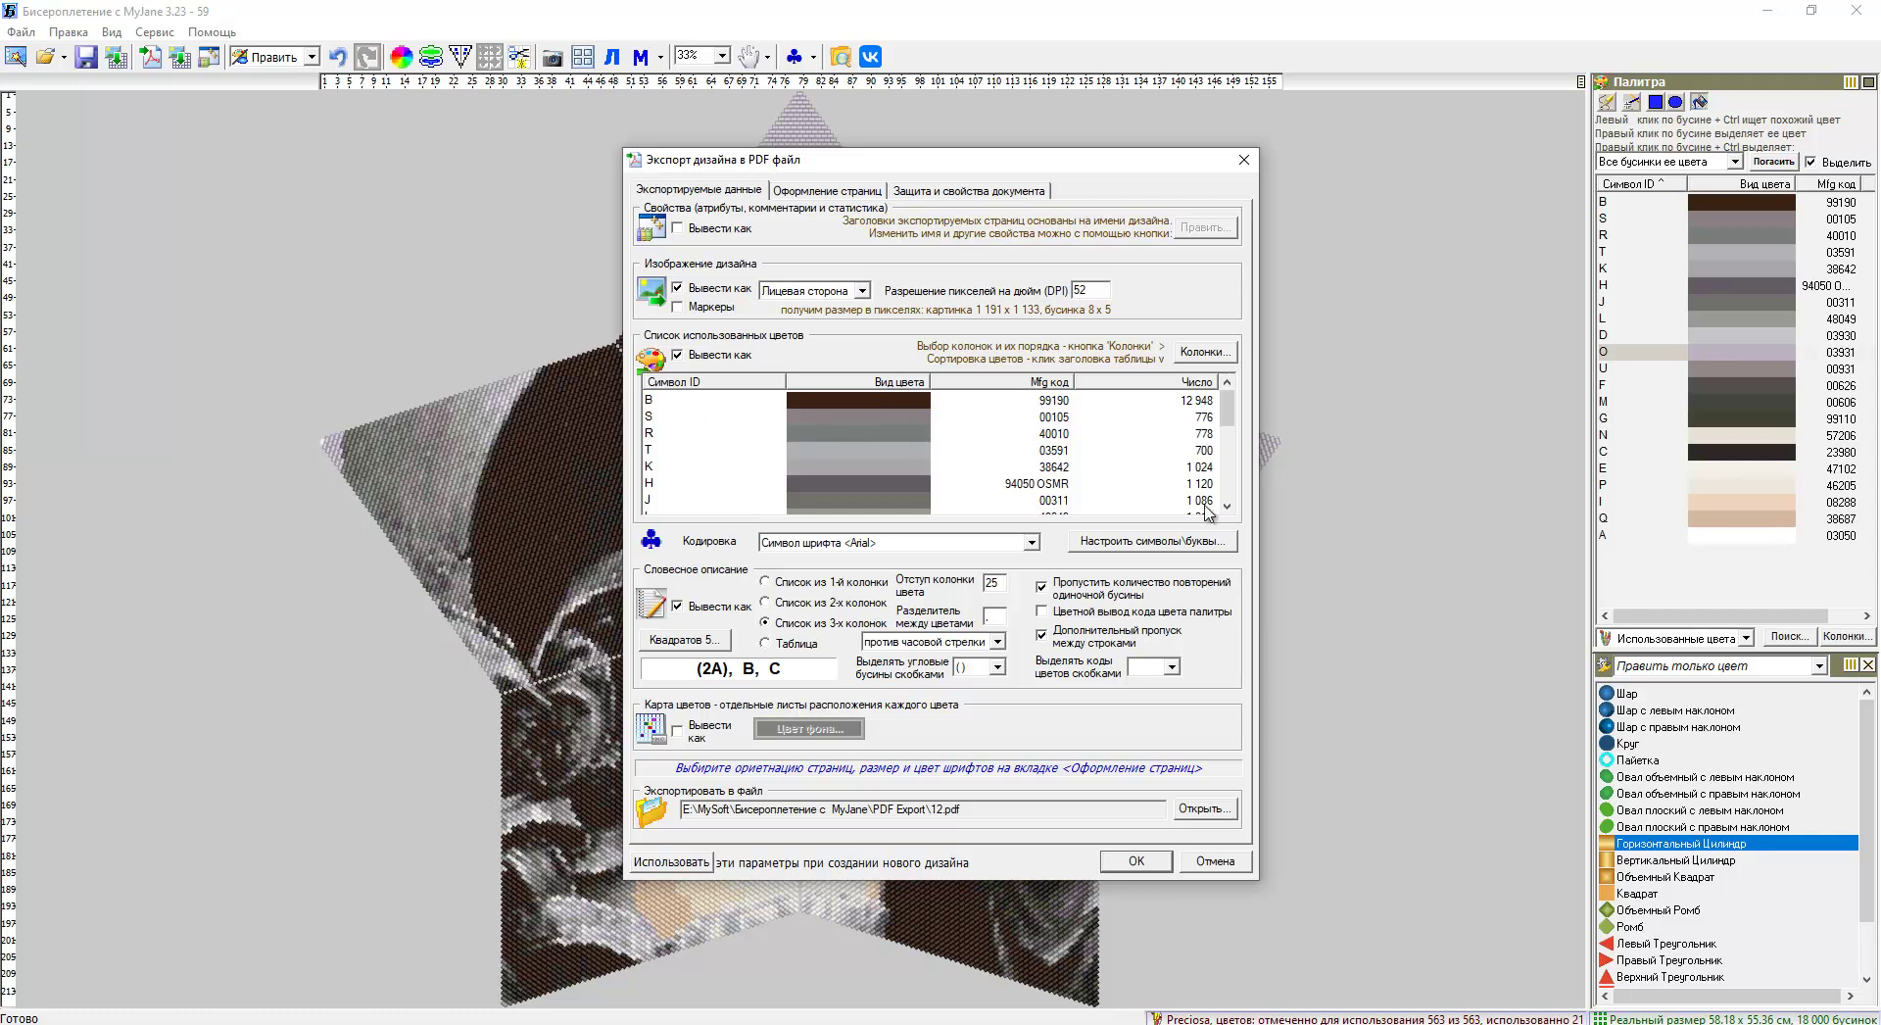
left_click(1139, 866)
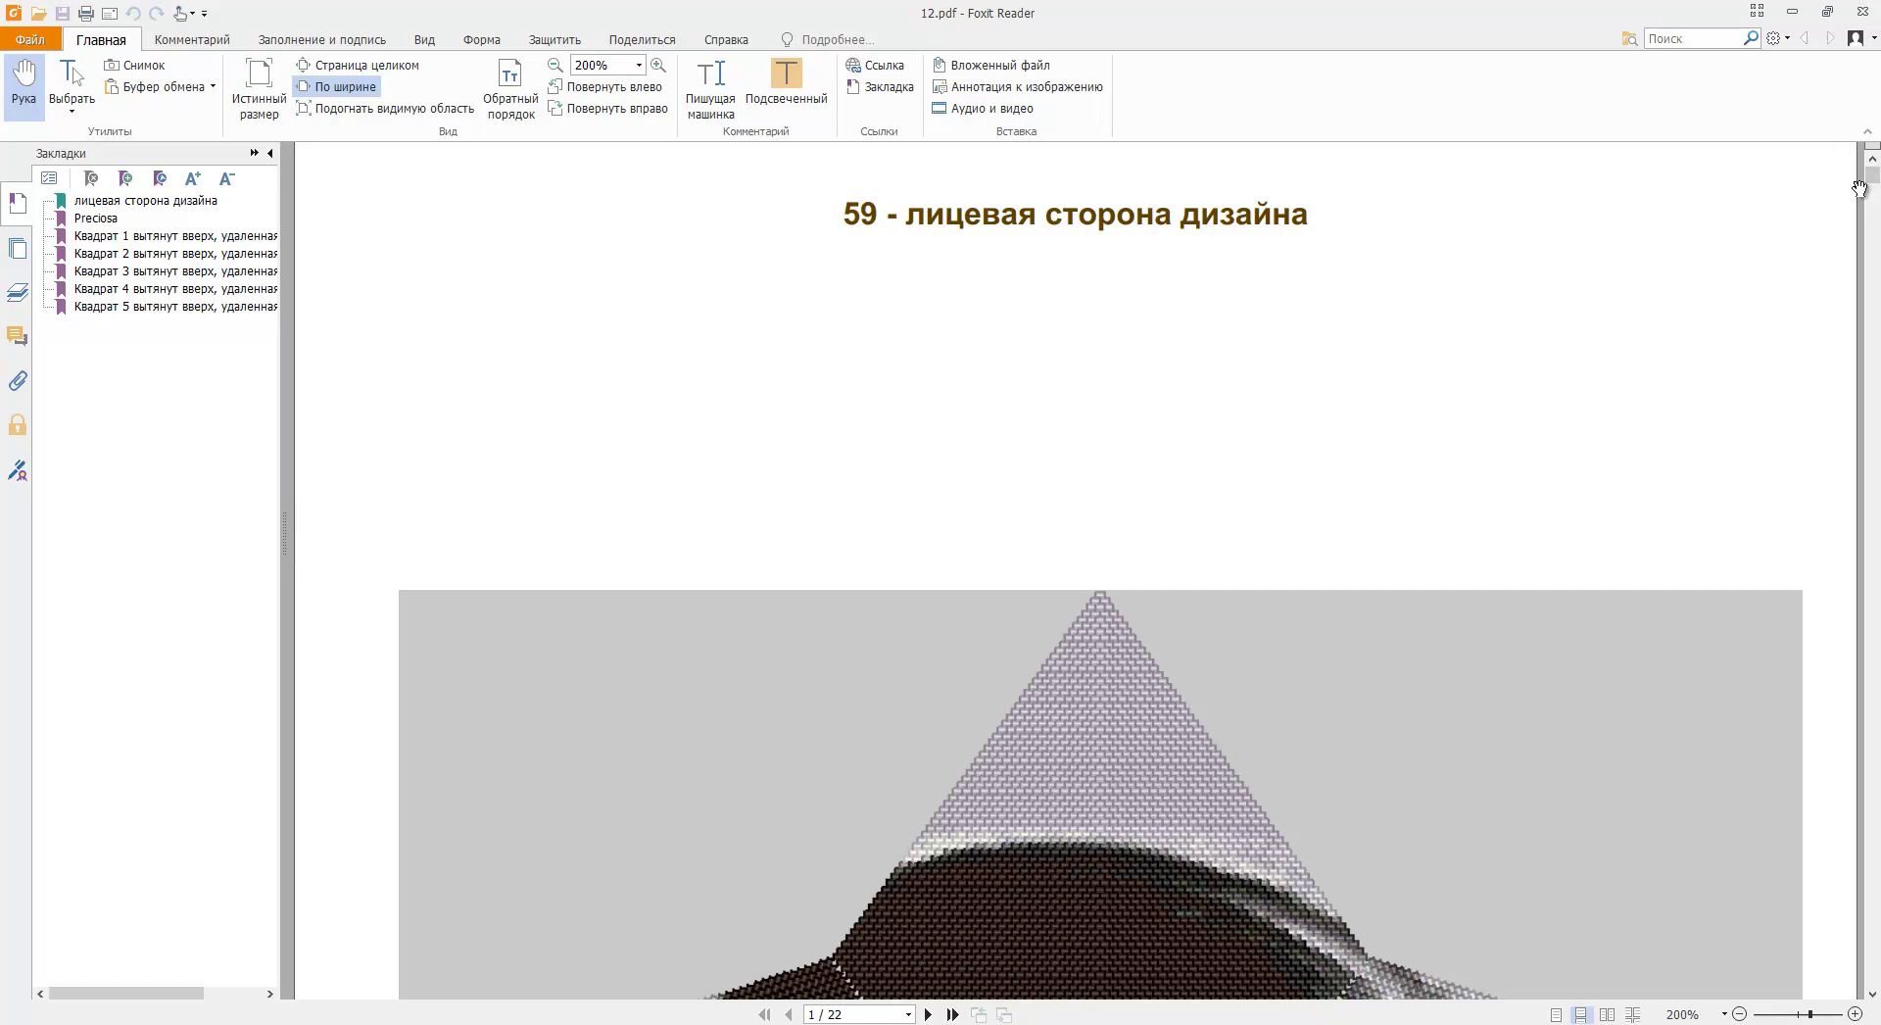
Examine the Preciosa table of used colours, manufacturer codes and bead counts in the re-exported PDF.
scroll(1868, 191, "down", 5)
left_click_drag(1868, 196, 1868, 225)
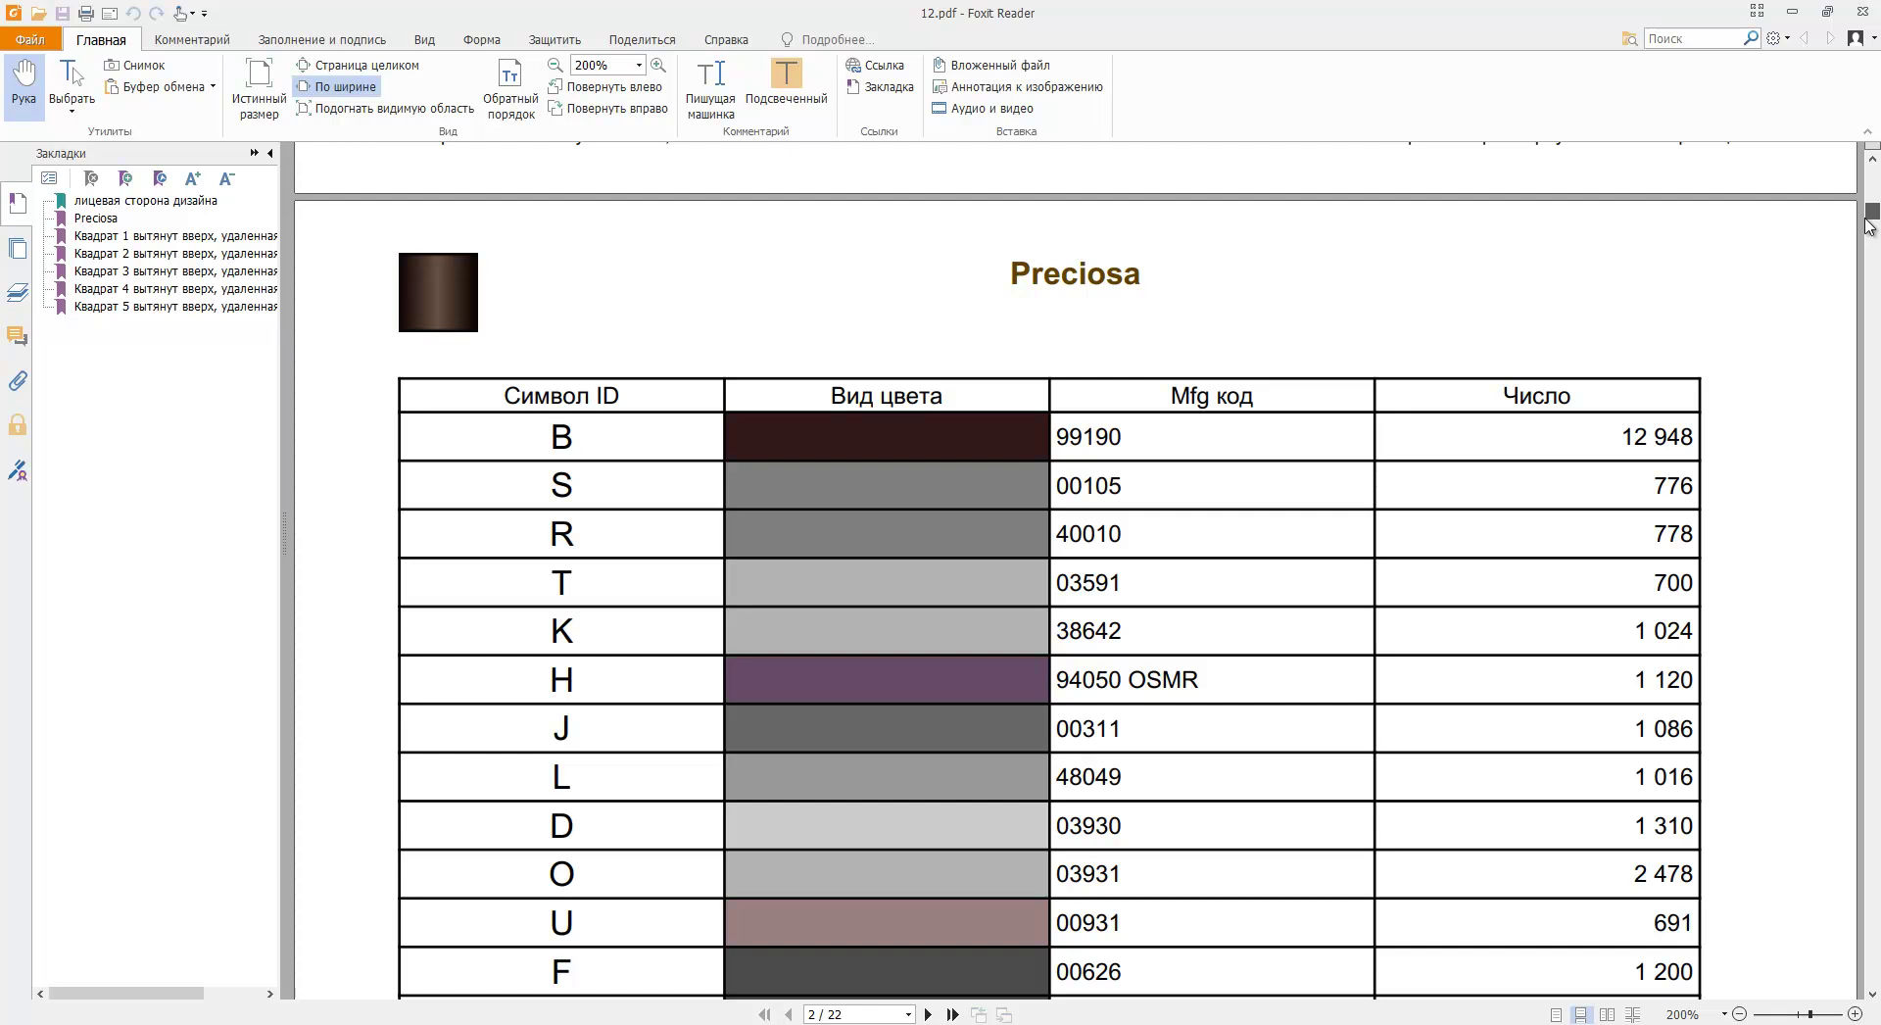
scroll(1869, 226, "down", 1)
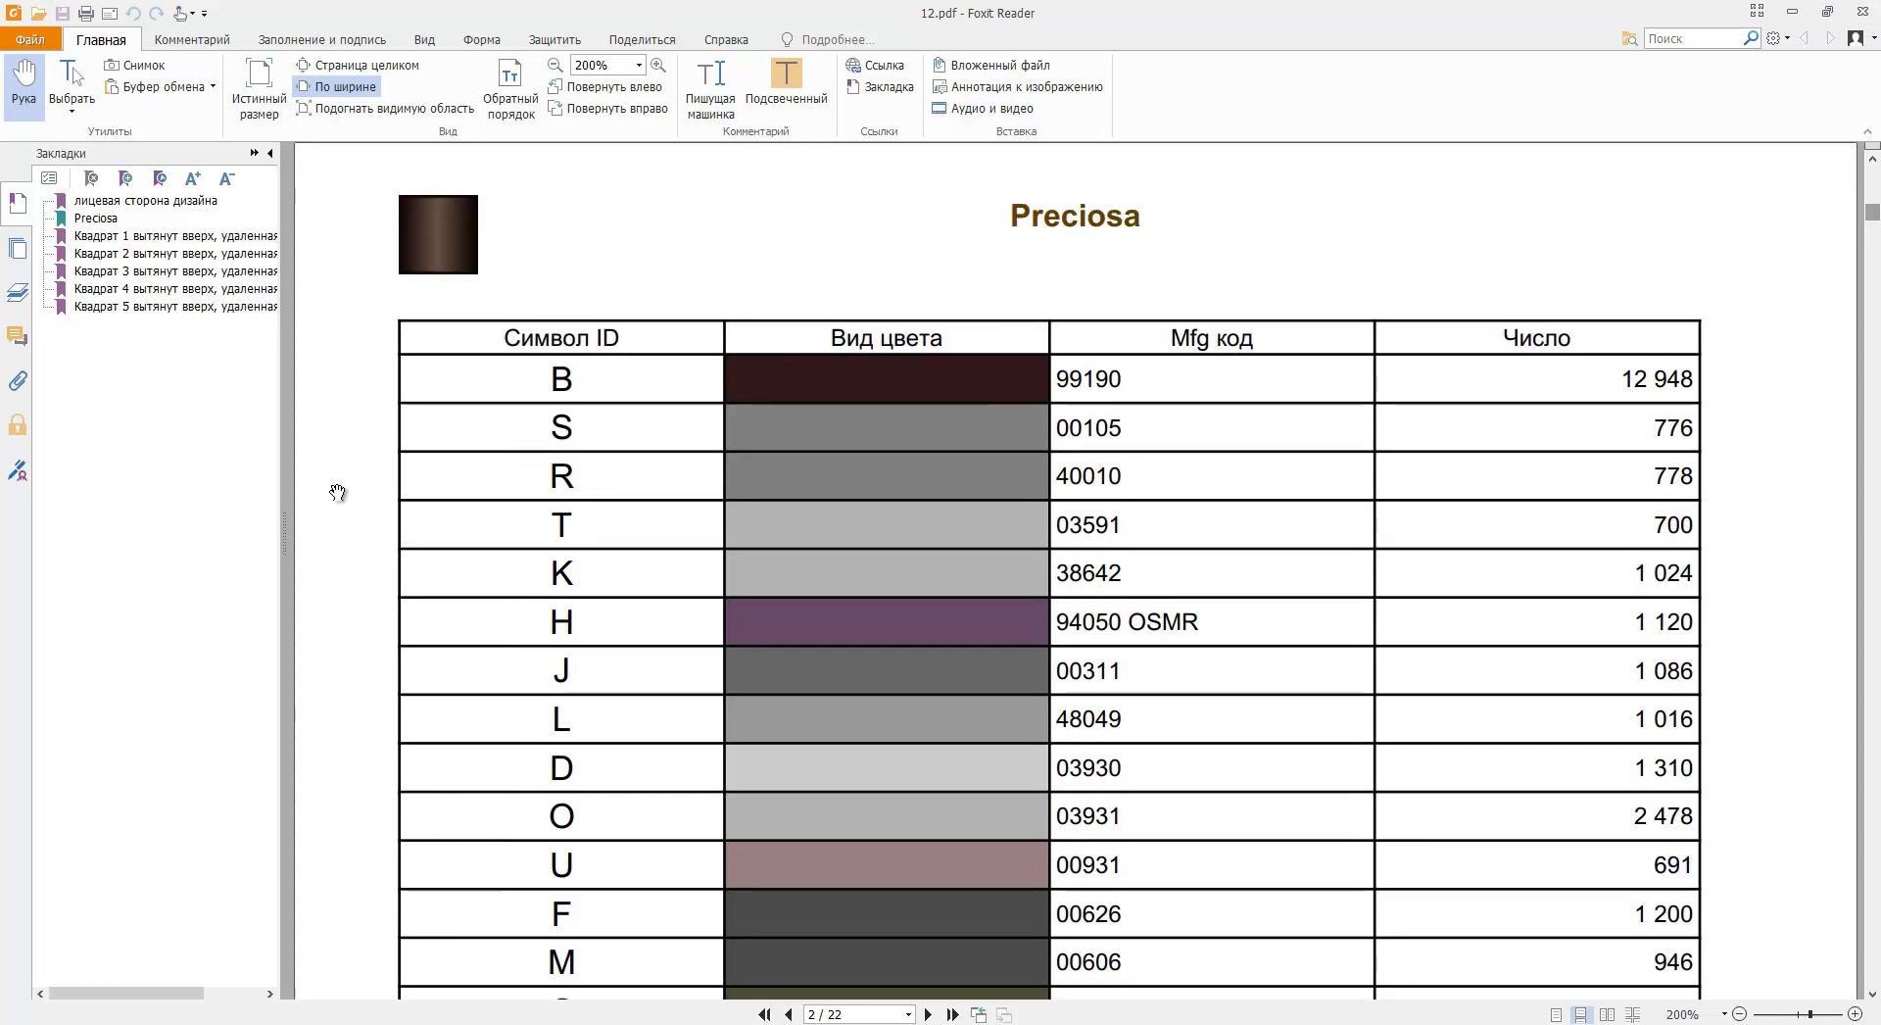